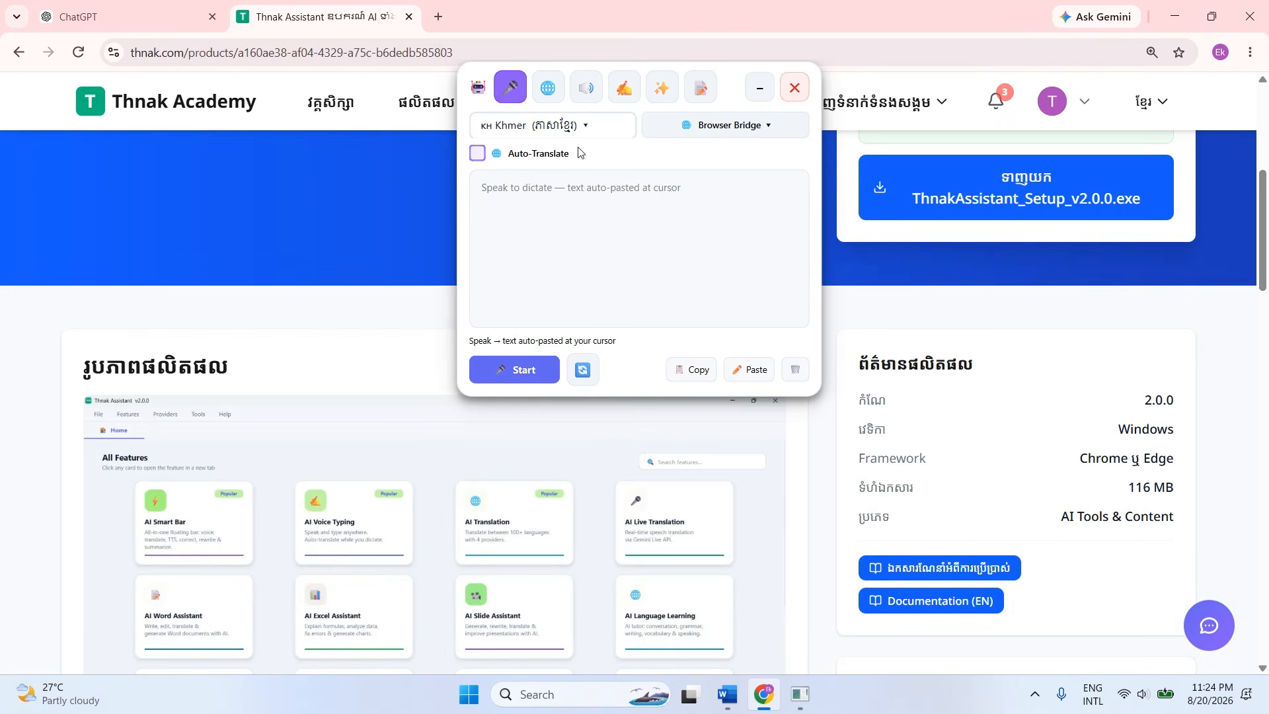
# Enable Auto-Translate for voice typing and look through its target language and translation provider options.
pyautogui.click(478, 154)
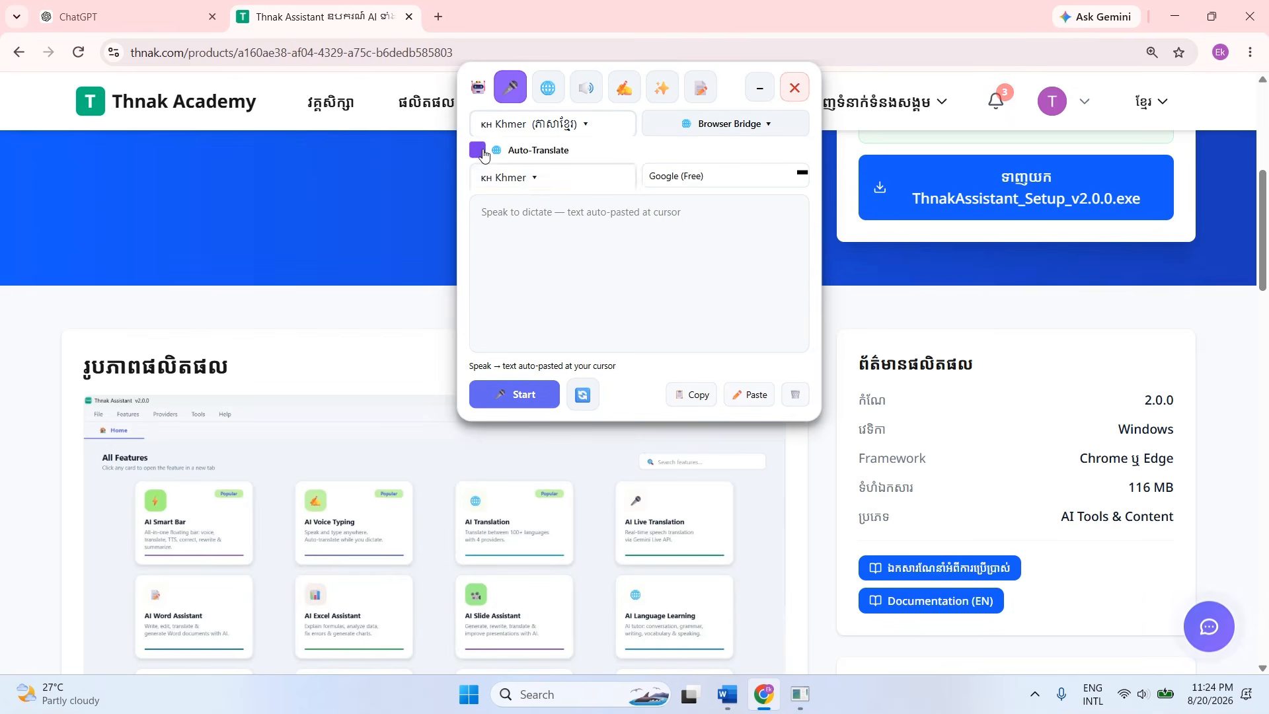
pyautogui.click(588, 178)
pyautogui.click(588, 178)
pyautogui.click(656, 177)
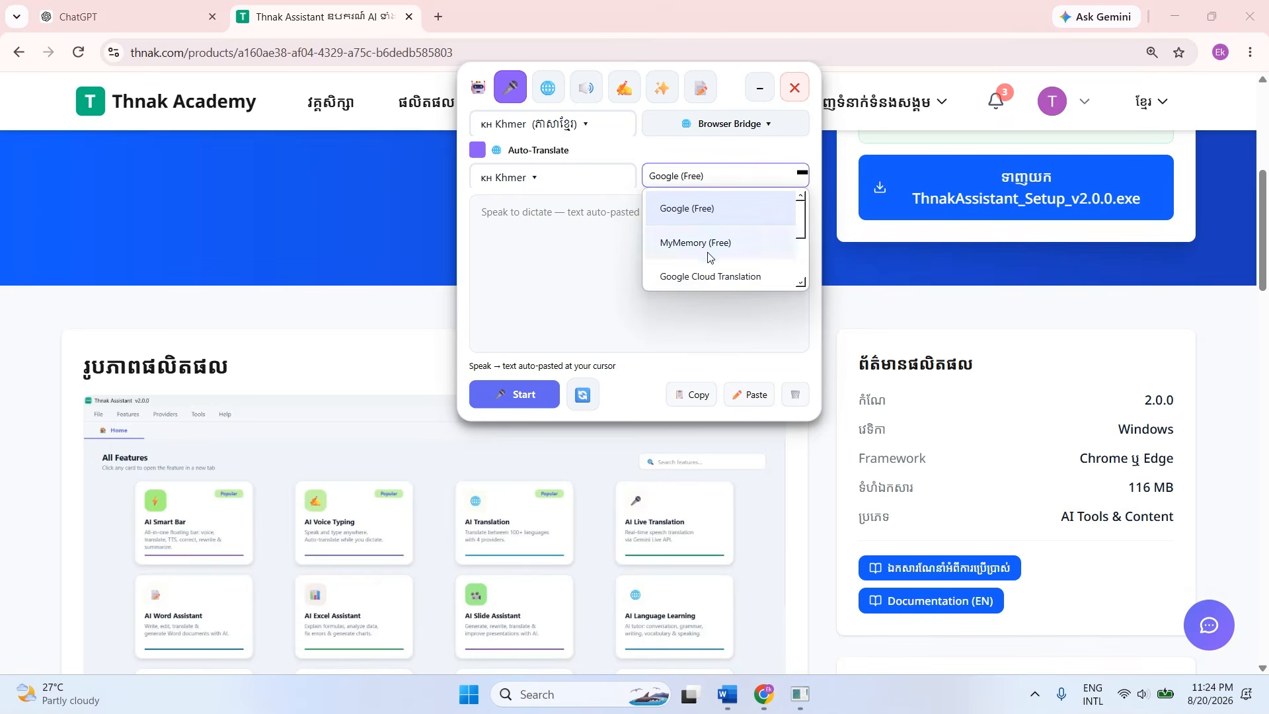
pyautogui.scroll(-2, 711, 265)
pyautogui.scroll(2, 711, 265)
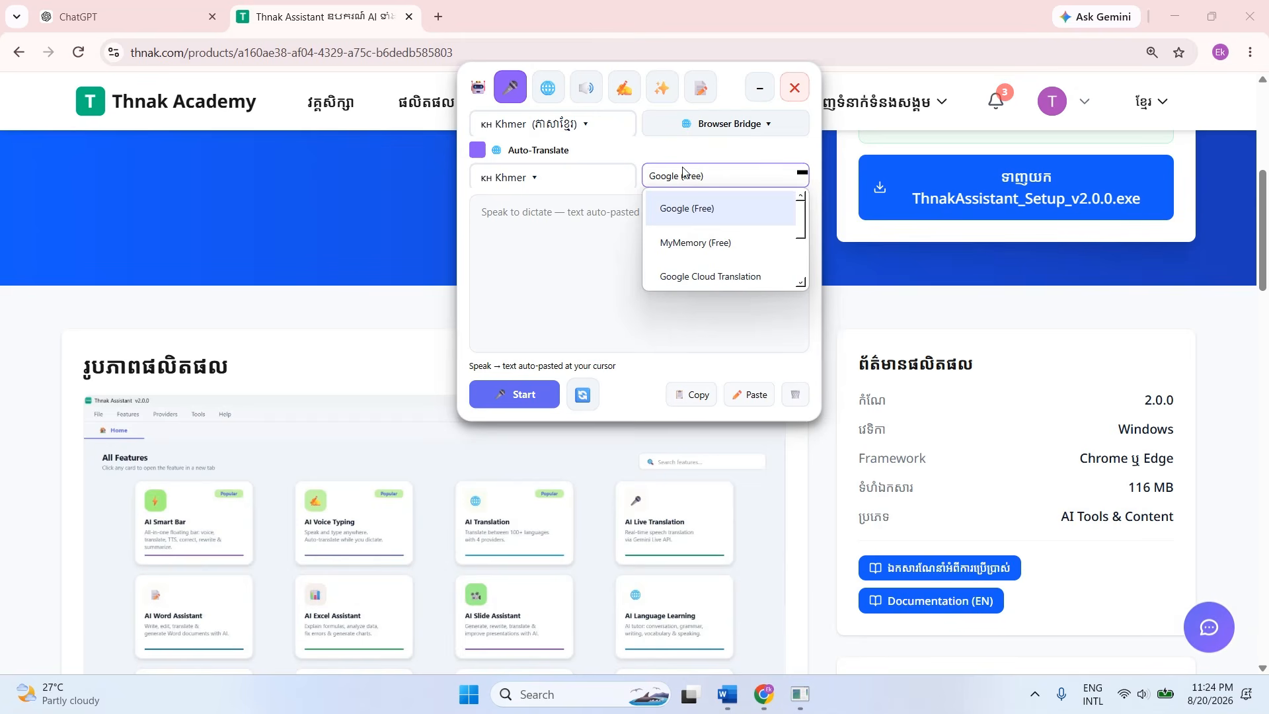
# Close the provider list and switch the floating assistant to its translation tool.
pyautogui.click(547, 92)
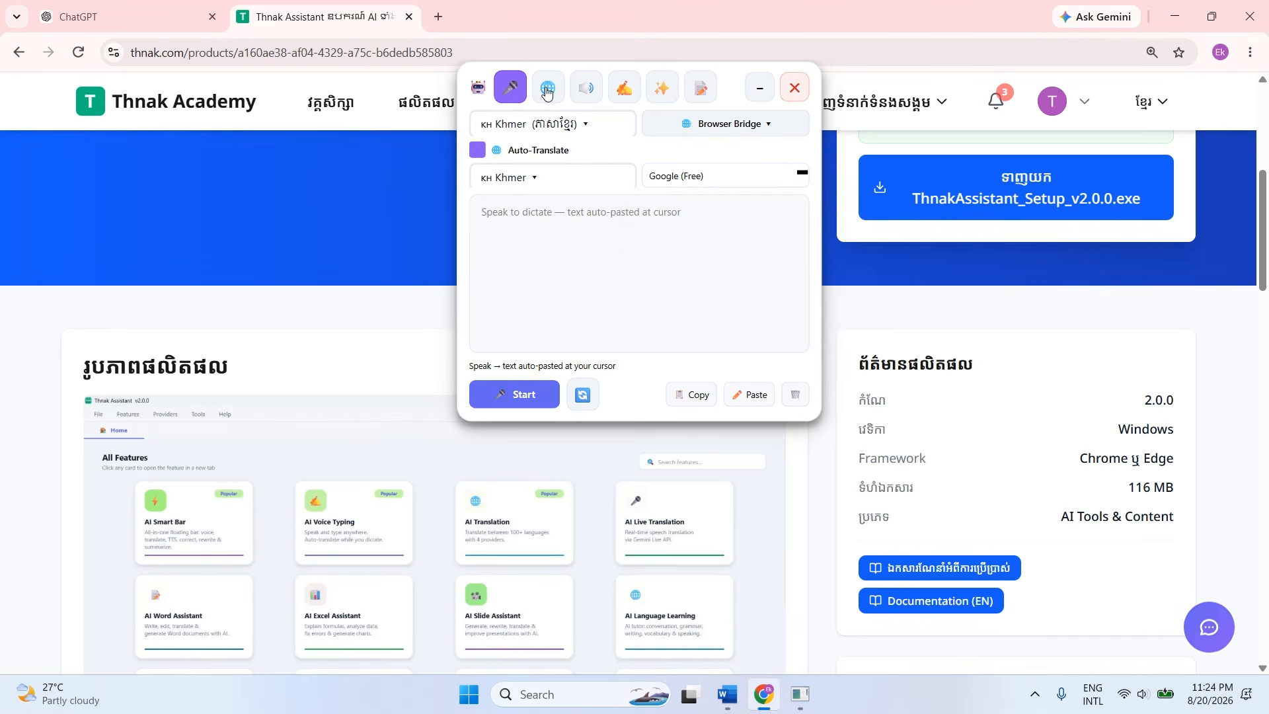
pyautogui.click(547, 92)
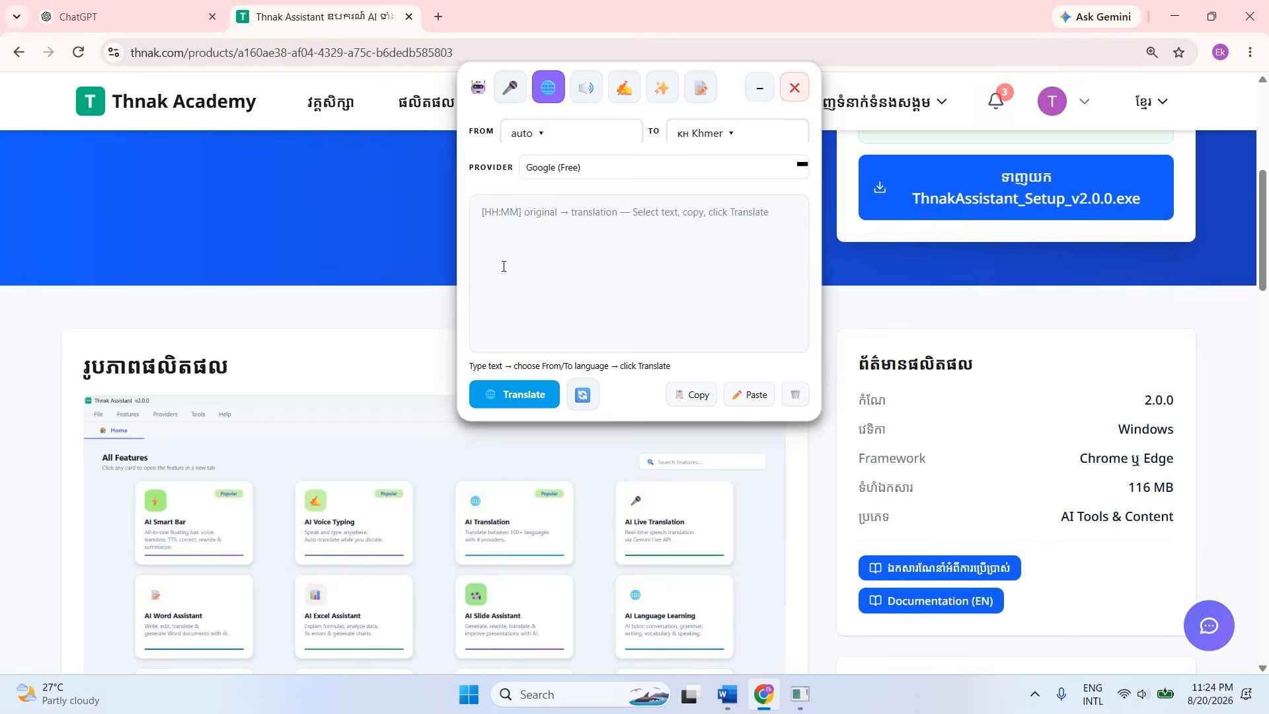
# Search for cnn in a new browser tab and open the CNN site from the results.
pyautogui.click(438, 17)
pyautogui.write('cnn')
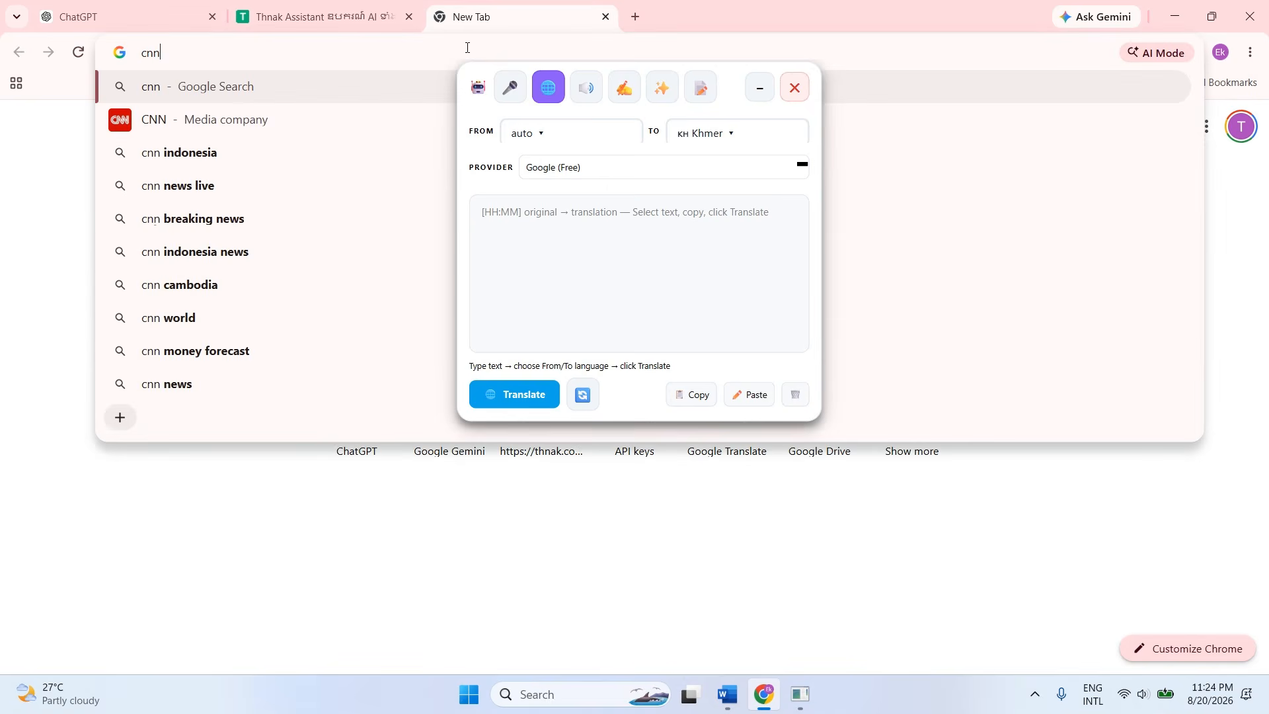
pyautogui.press('Return')
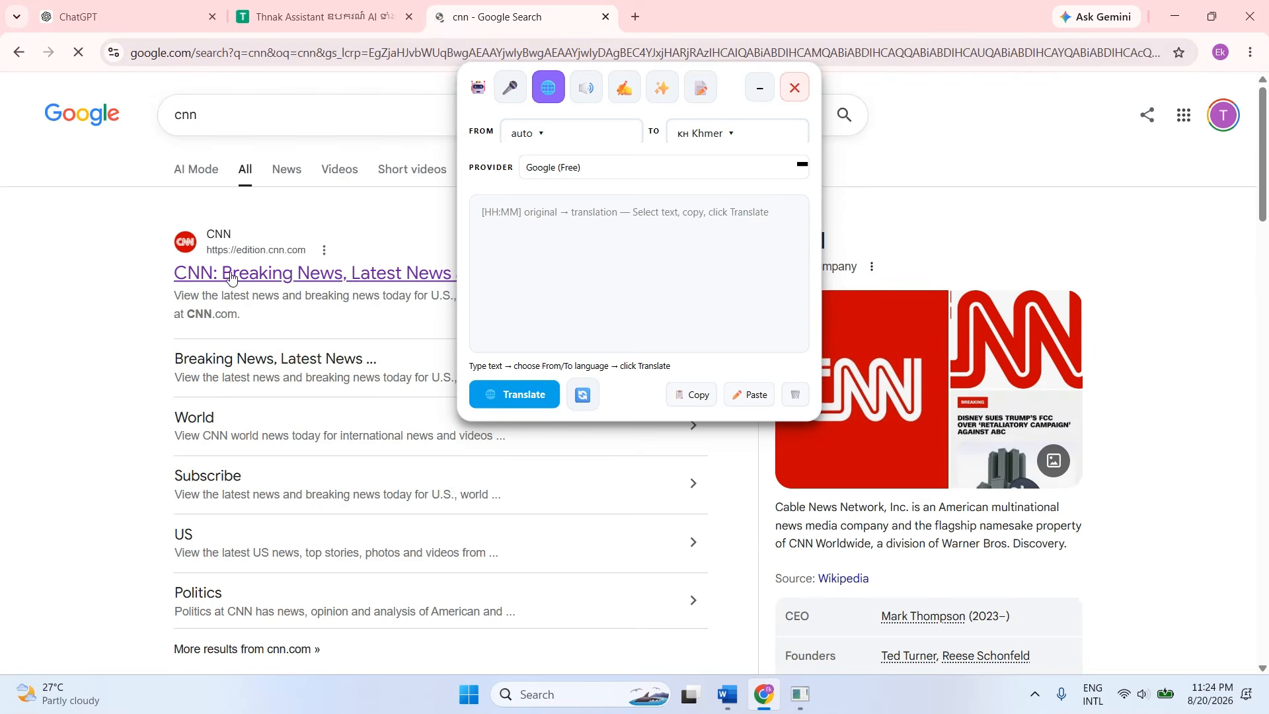
pyautogui.click(241, 281)
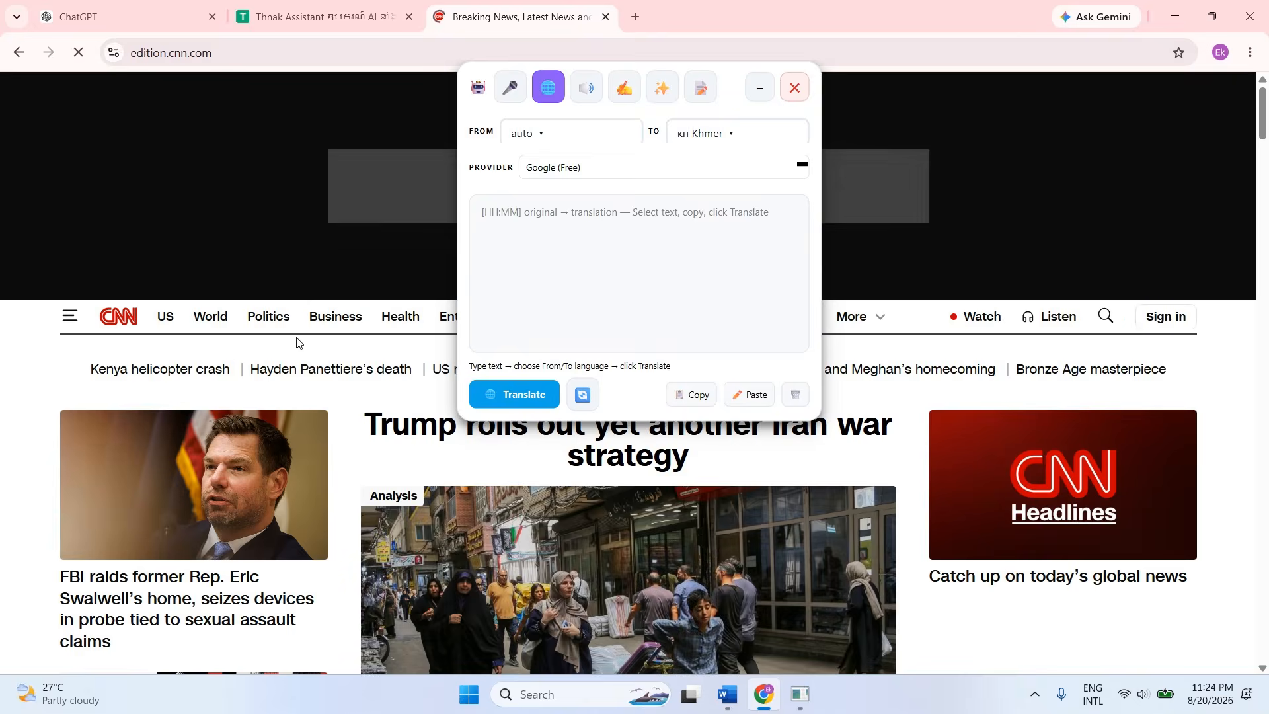
# Move the assistant window away from the middle of the page and open CNN's article on Trump's Iran war strategy.
pyautogui.scroll(-3, 376, 420)
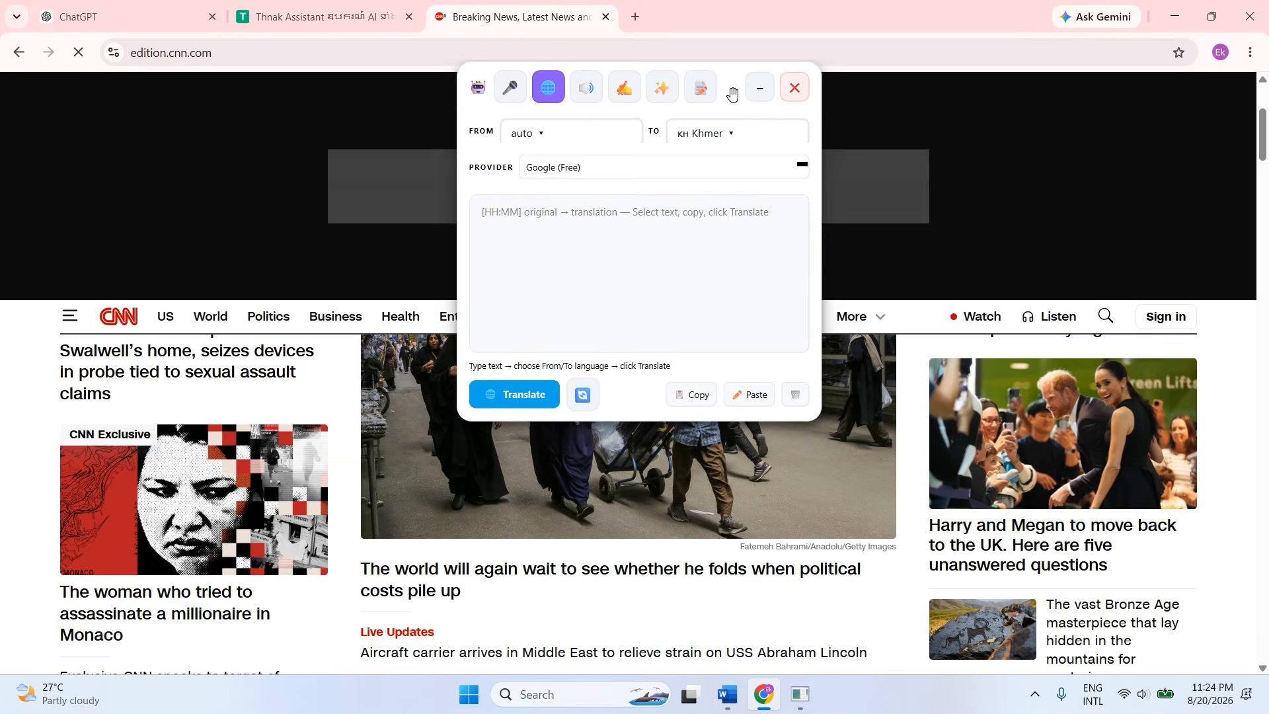
pyautogui.moveTo(735, 94); pyautogui.dragTo(966, 48)
pyautogui.scroll(-4, 570, 459)
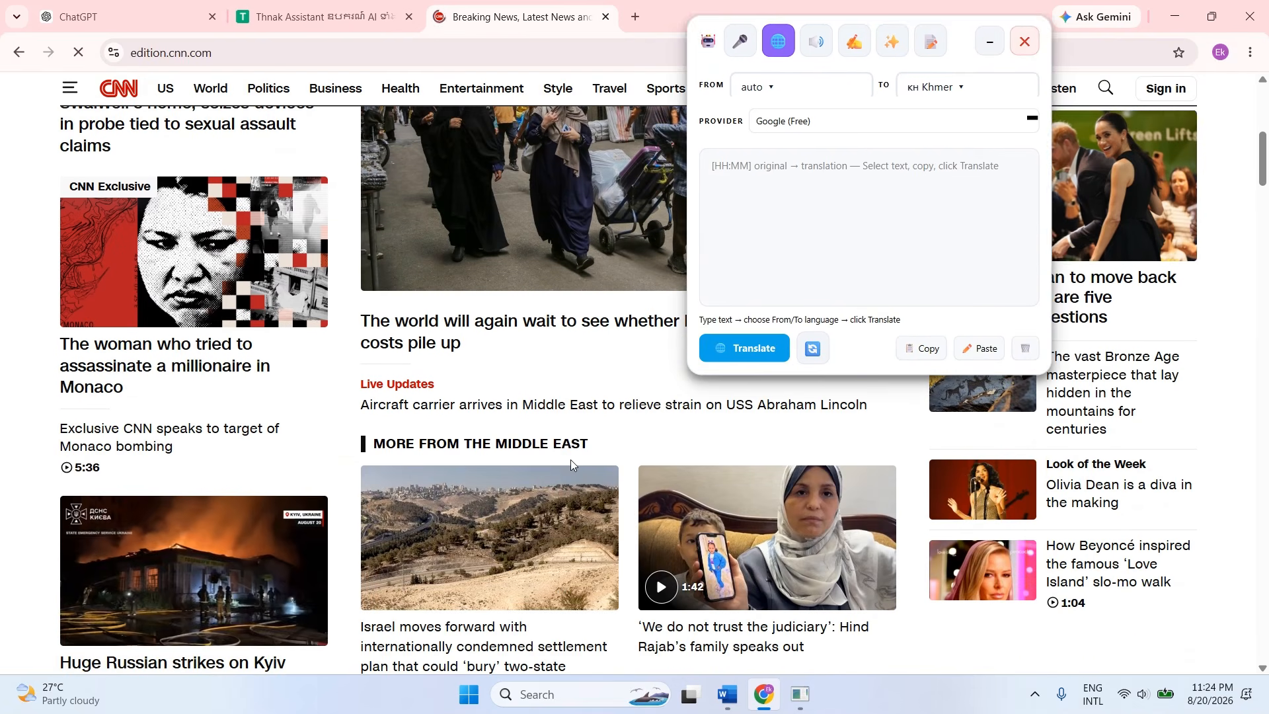
pyautogui.click(409, 405)
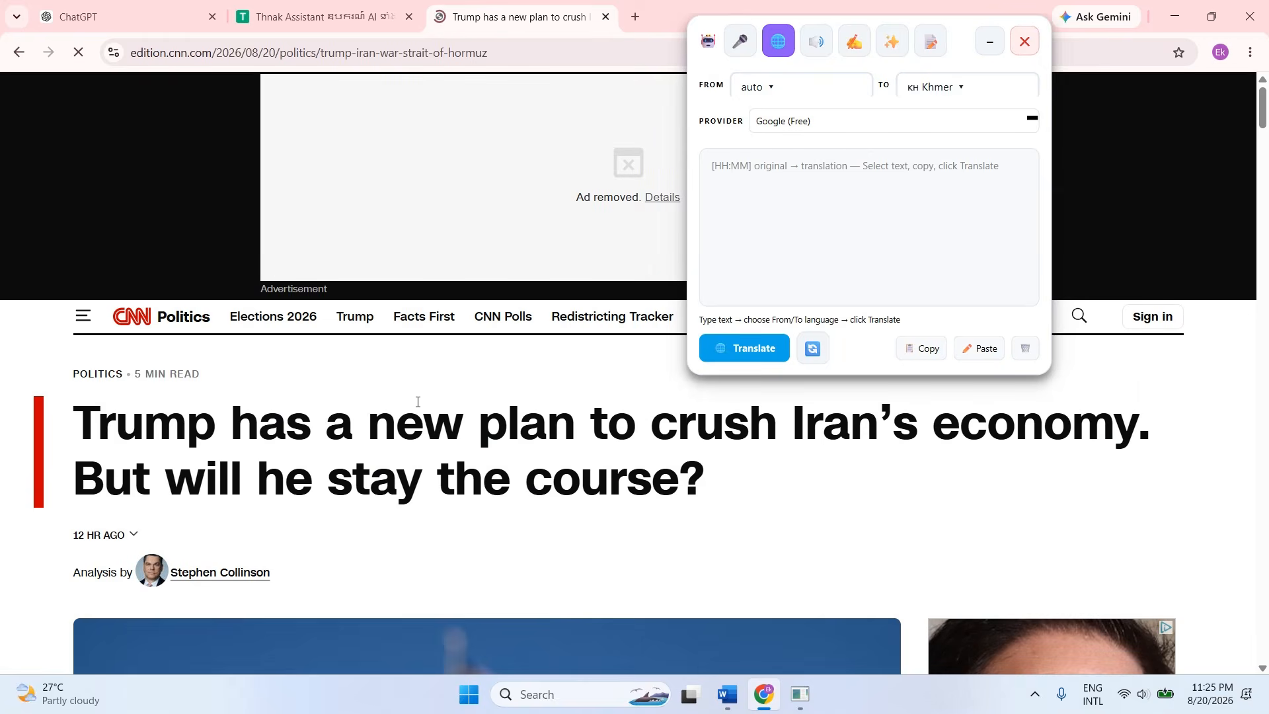
# Select the article's full two-sentence headline, from "Trump has a new plan" to "stay the course?".
pyautogui.moveTo(90, 428); pyautogui.dragTo(731, 476)
pyautogui.click(721, 477)
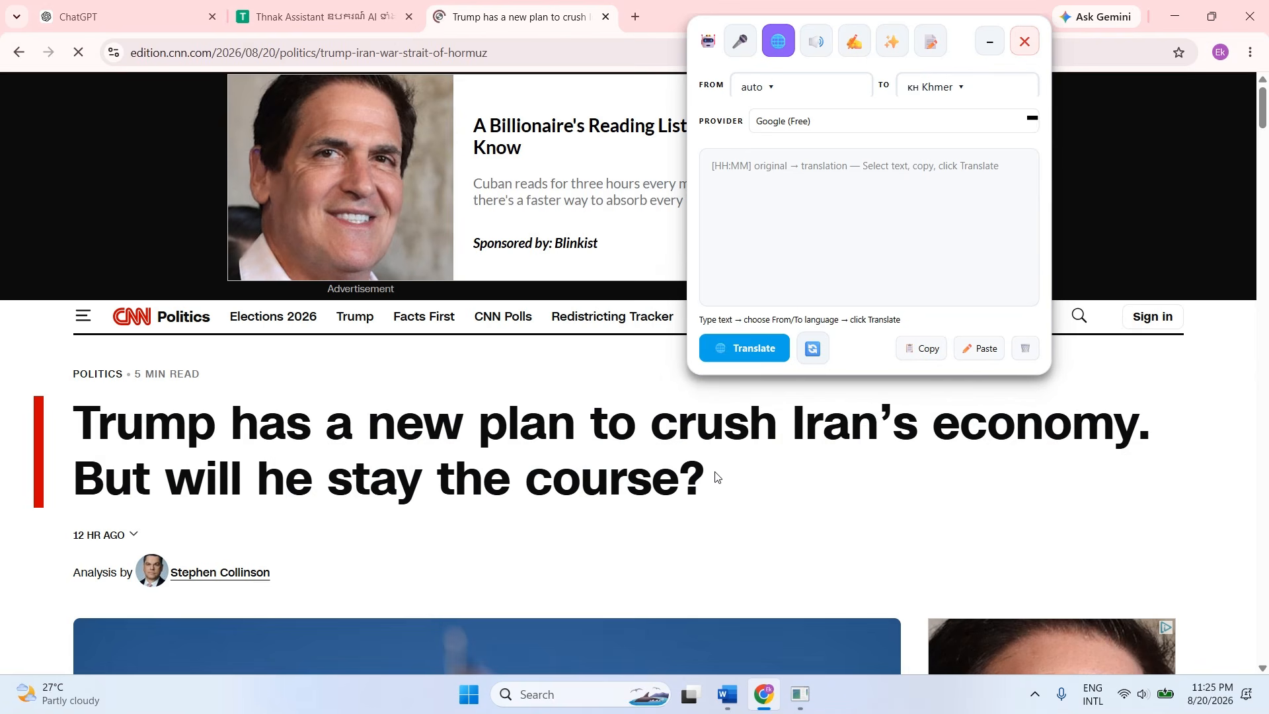
pyautogui.moveTo(716, 476); pyautogui.dragTo(73, 433)
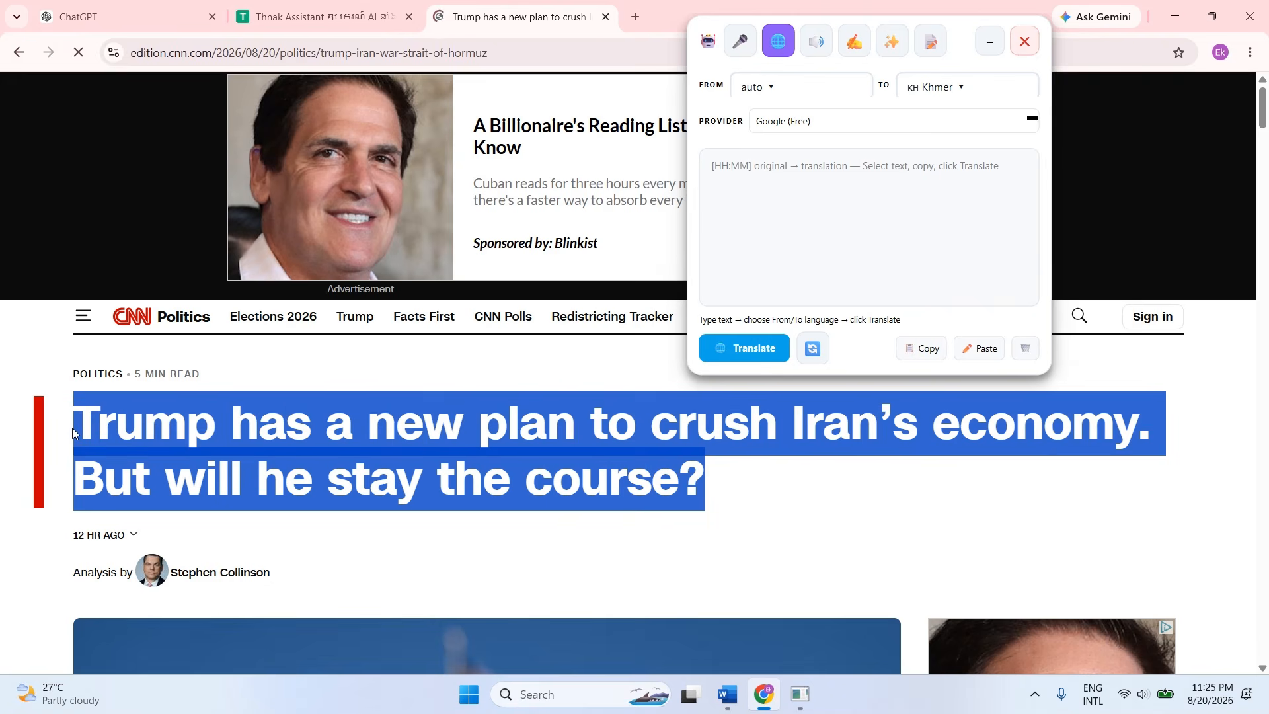
pyautogui.rightClick(512, 419)
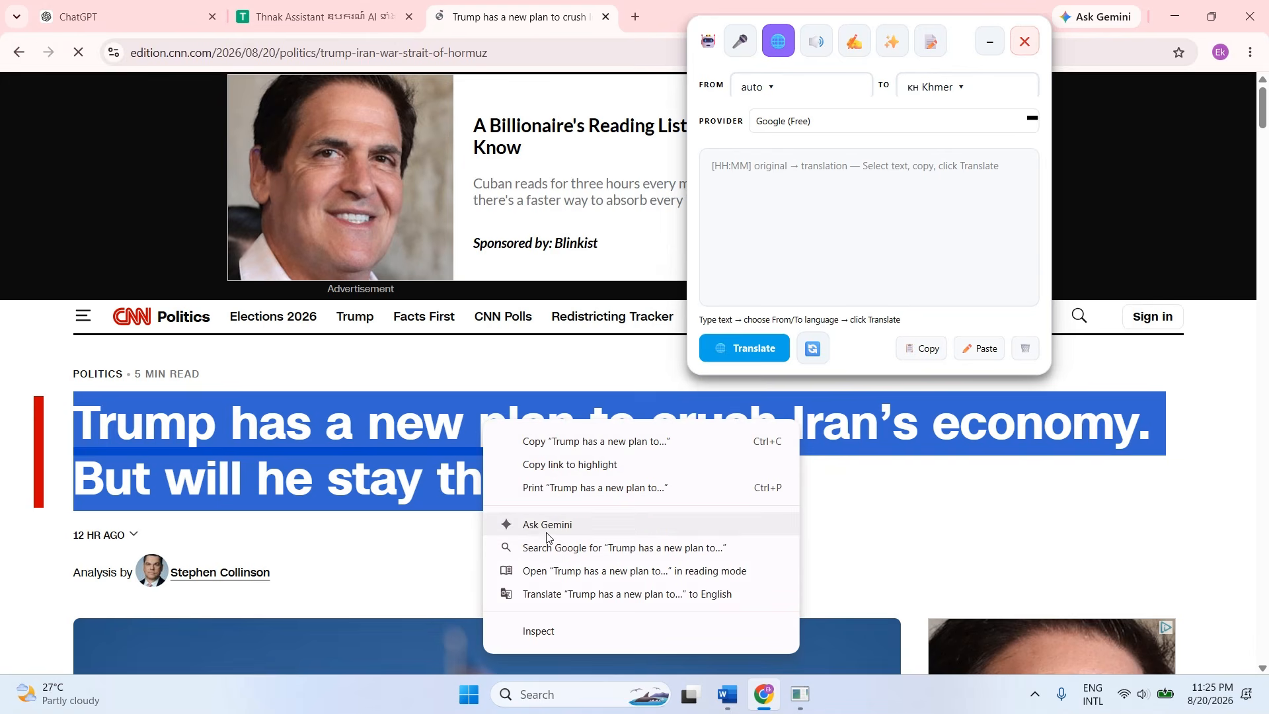
pyautogui.click(391, 457)
pyautogui.tripleClick(381, 458)
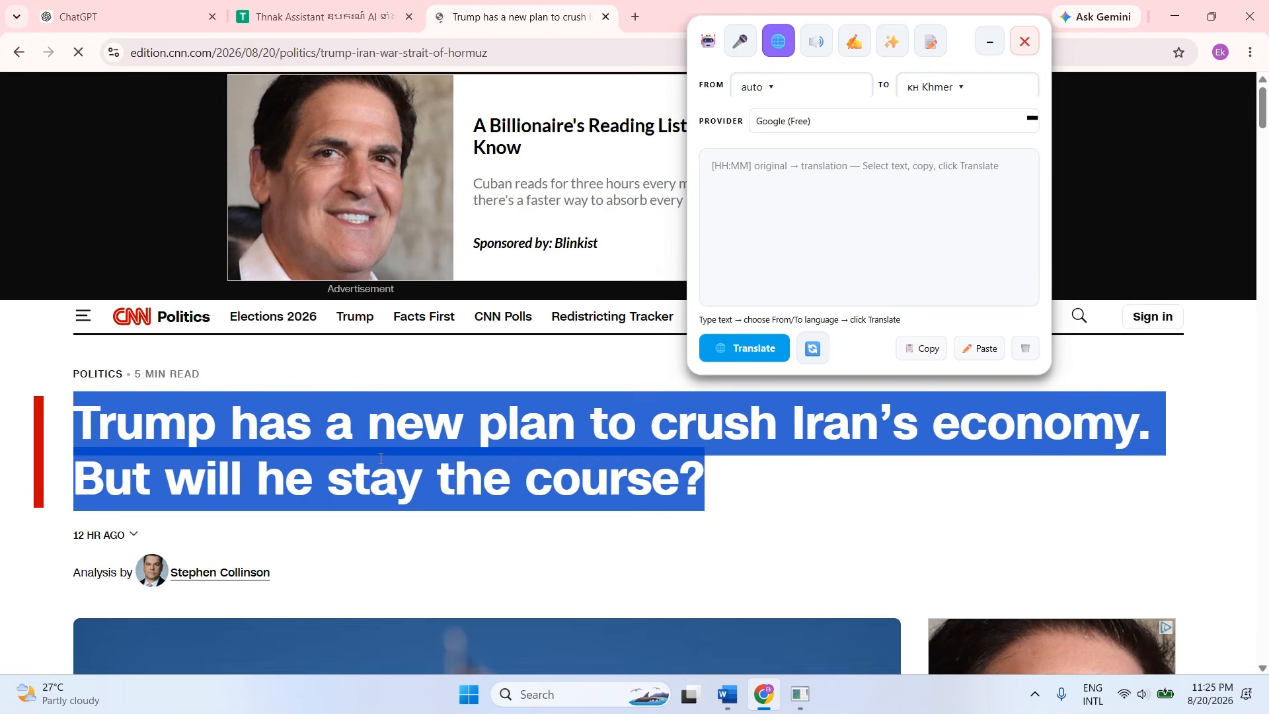
pyautogui.rightClick(446, 450)
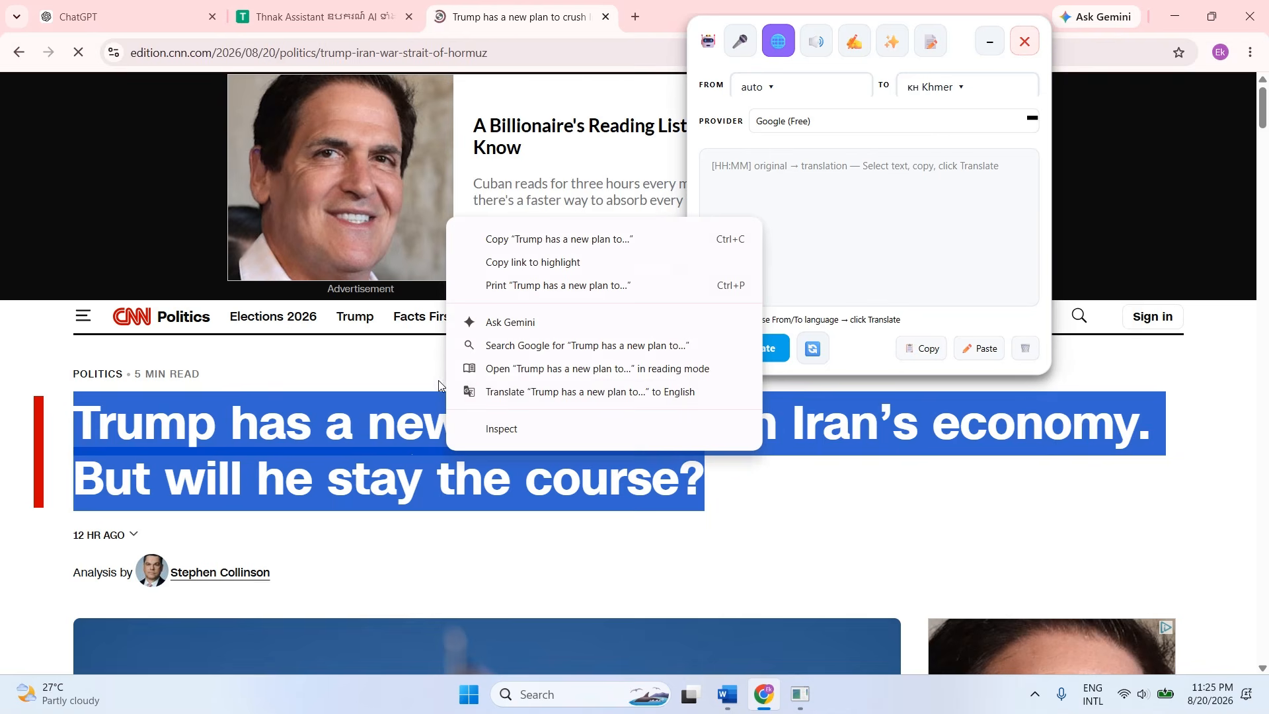
pyautogui.click(366, 404)
pyautogui.tripleClick(354, 437)
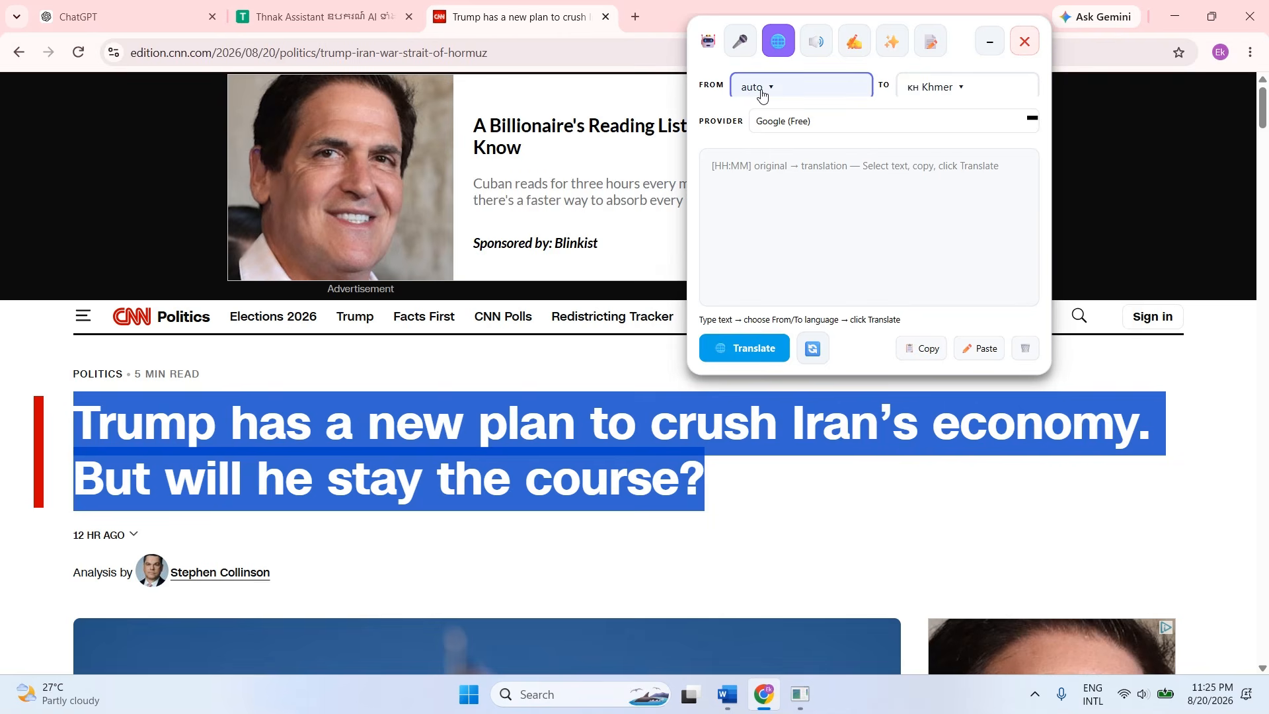
# View the source language choices without changing the auto setting, and select the headline again.
pyautogui.click(785, 85)
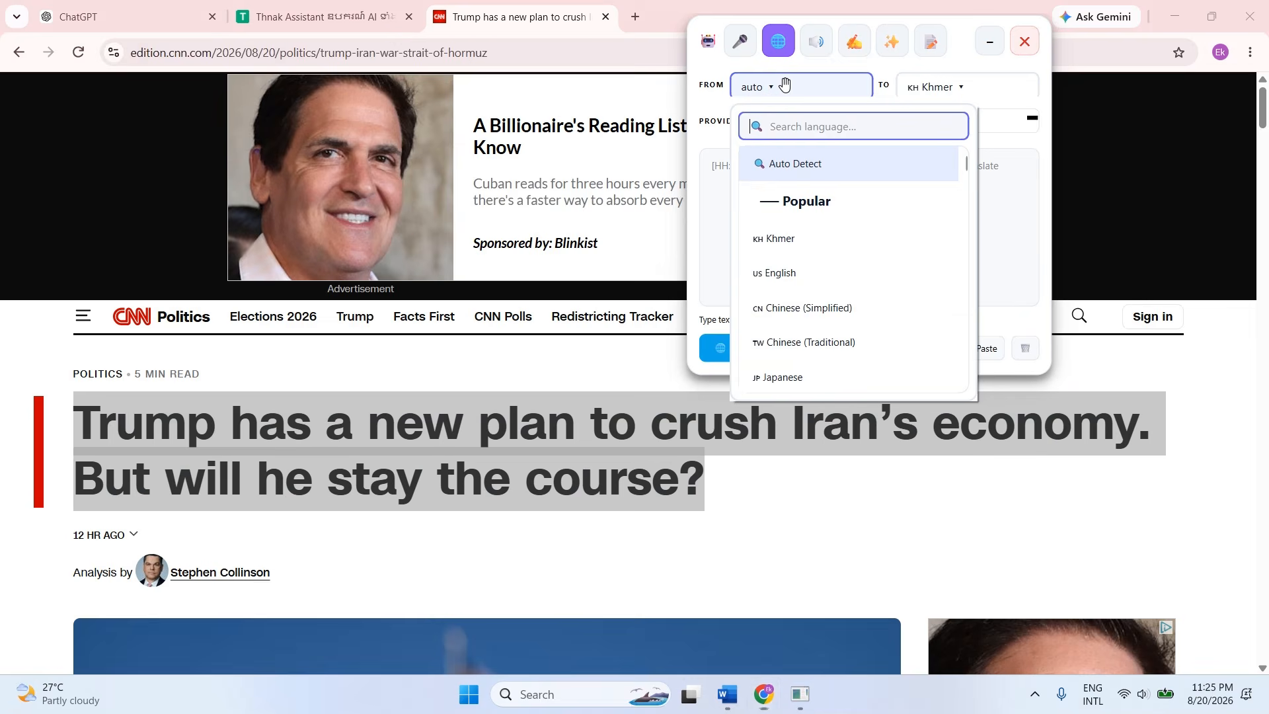
pyautogui.click(785, 85)
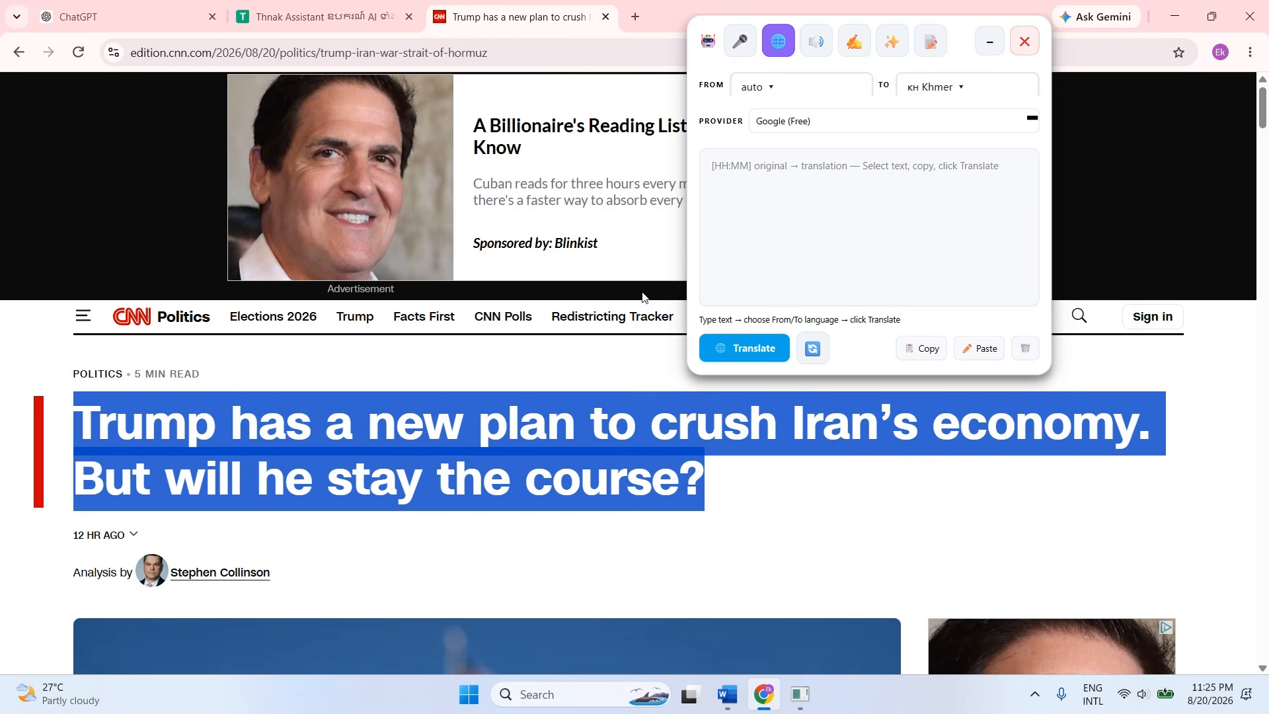
pyautogui.tripleClick(412, 472)
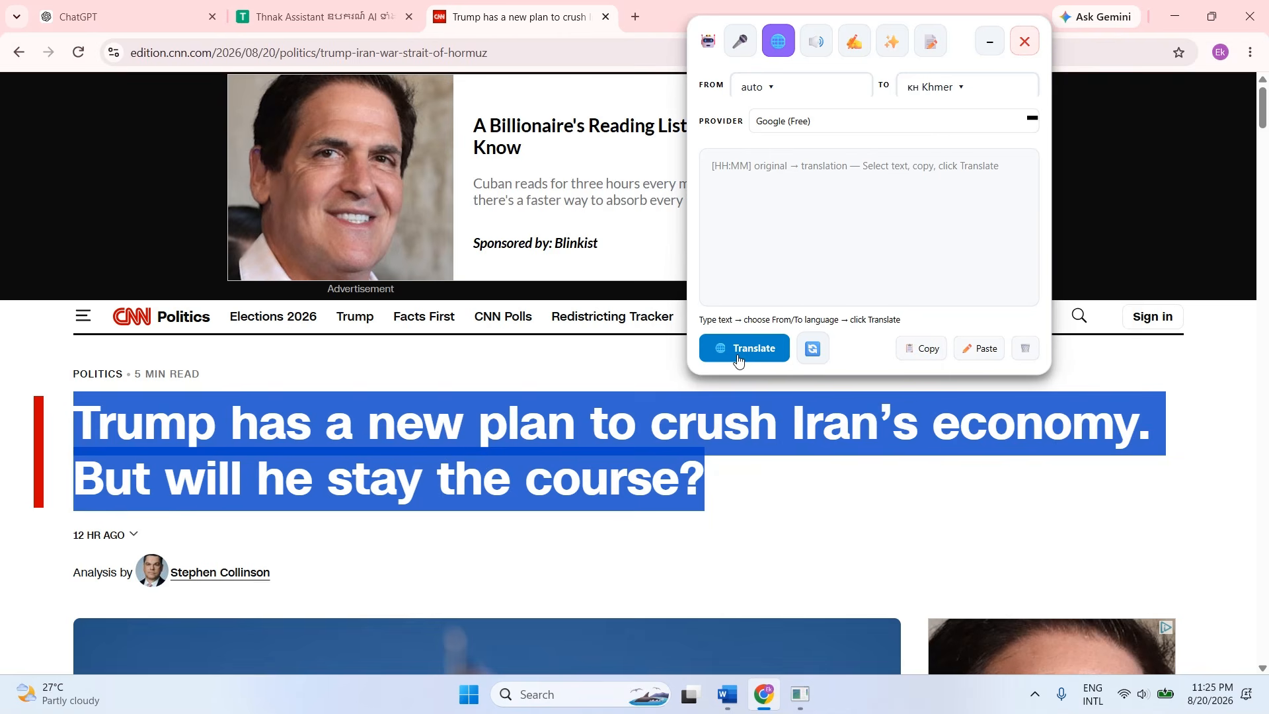
# Set the translation provider to Gemini and translate the selected headline into Khmer.
pyautogui.click(836, 125)
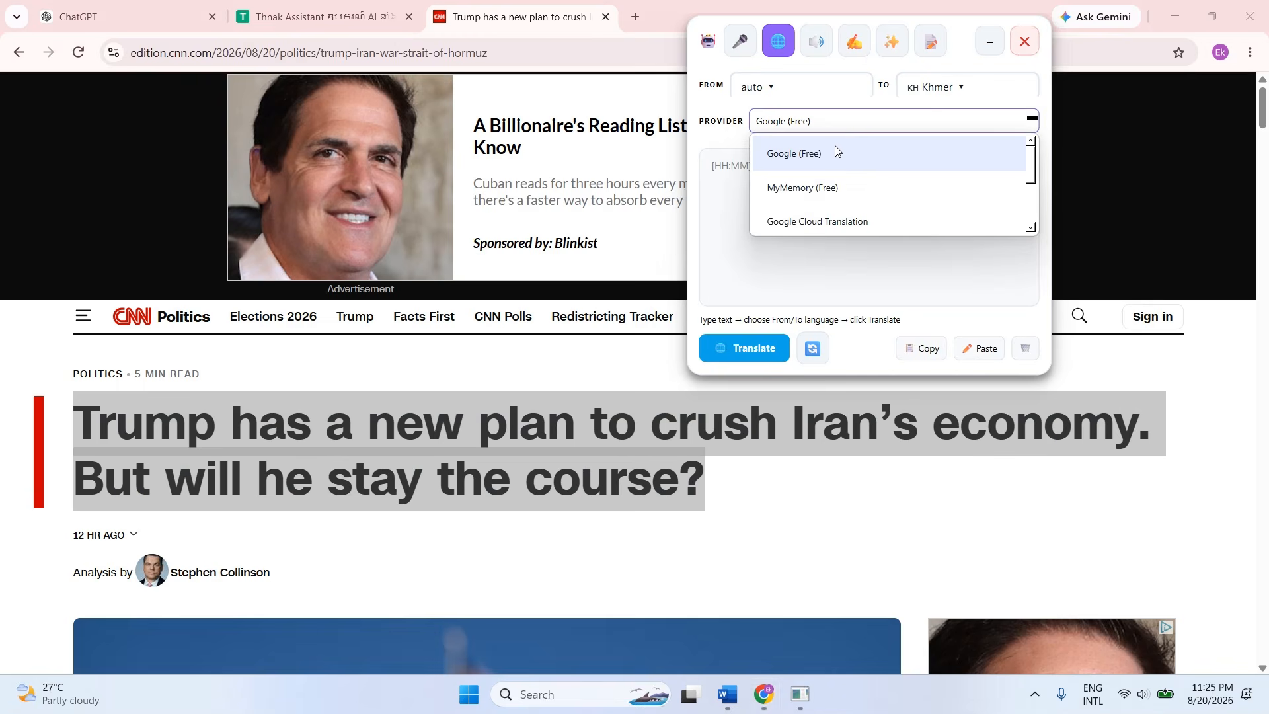
pyautogui.scroll(-2, 825, 179)
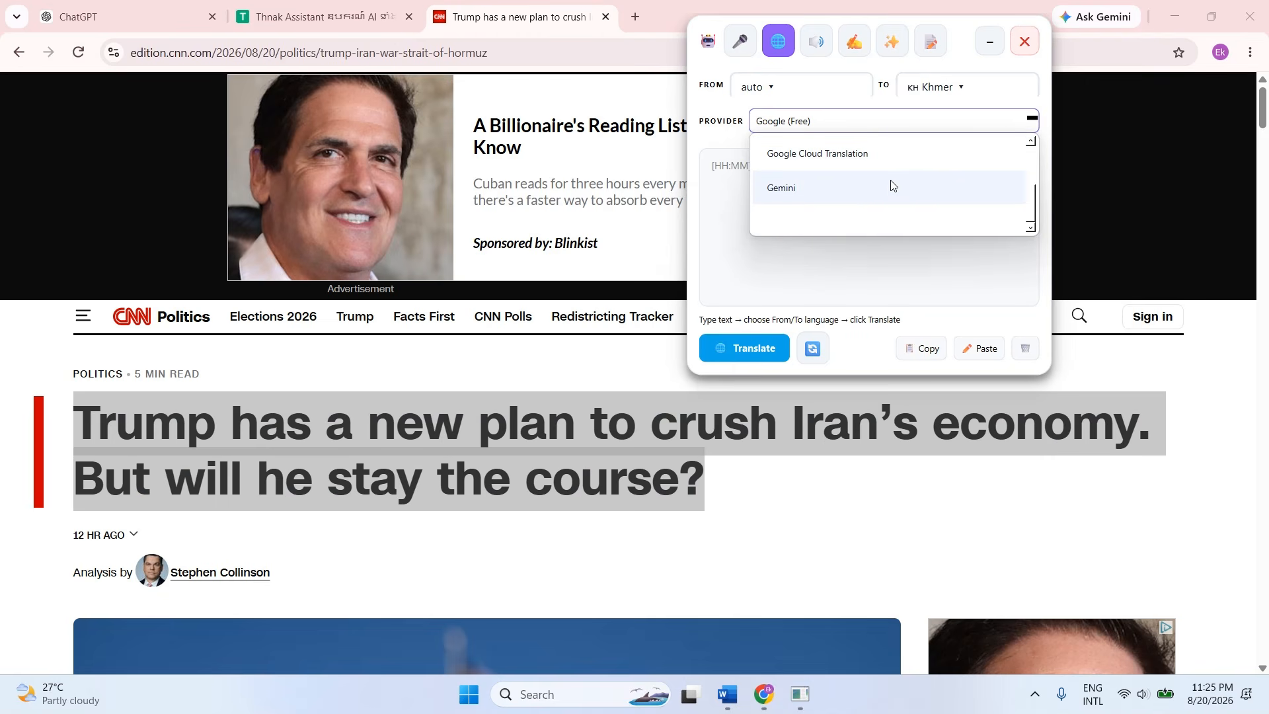
pyautogui.click(796, 191)
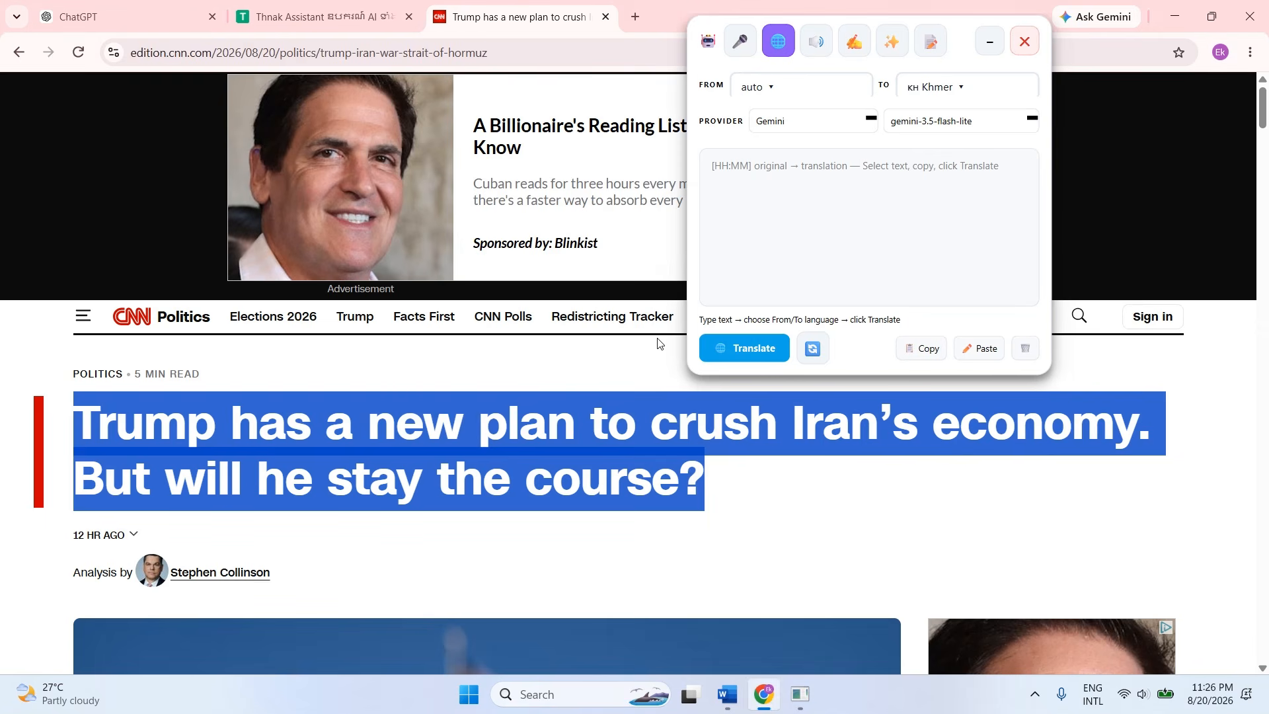
pyautogui.click(763, 349)
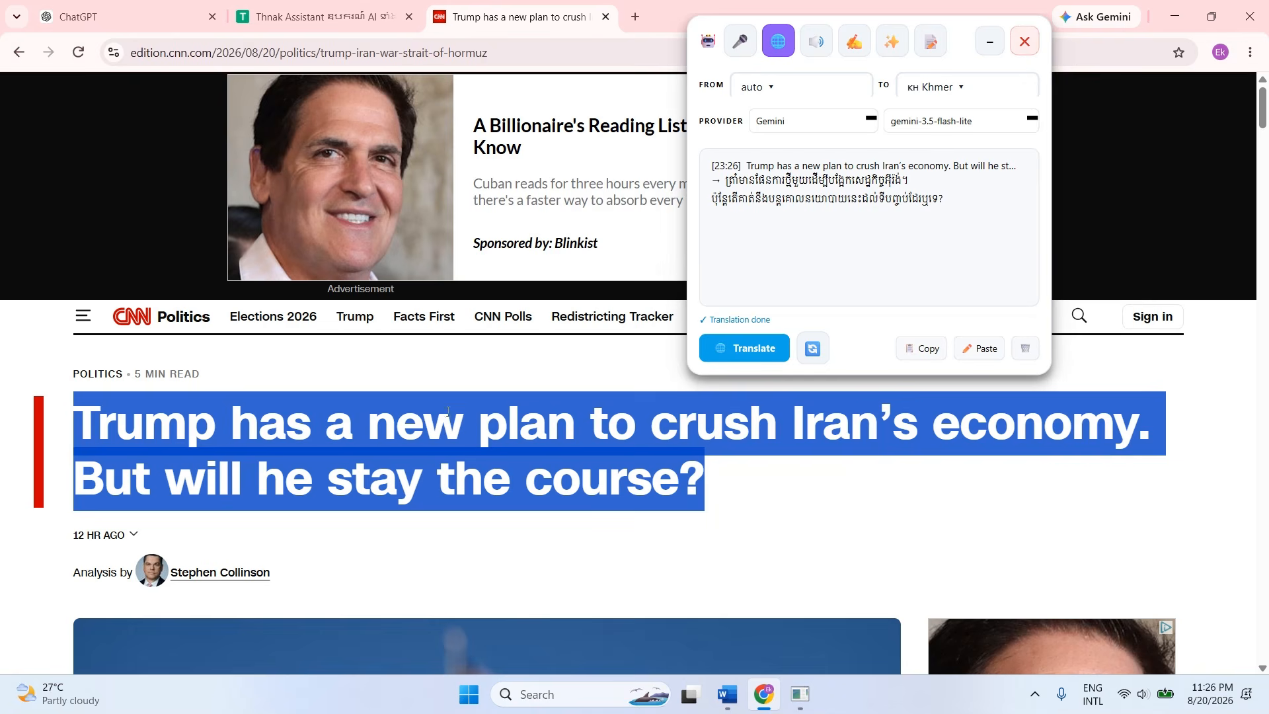
# Select the two paragraphs from "The president has halted all conversations" to "its sixth month" and translate them into Khmer.
pyautogui.scroll(-3, 569, 400)
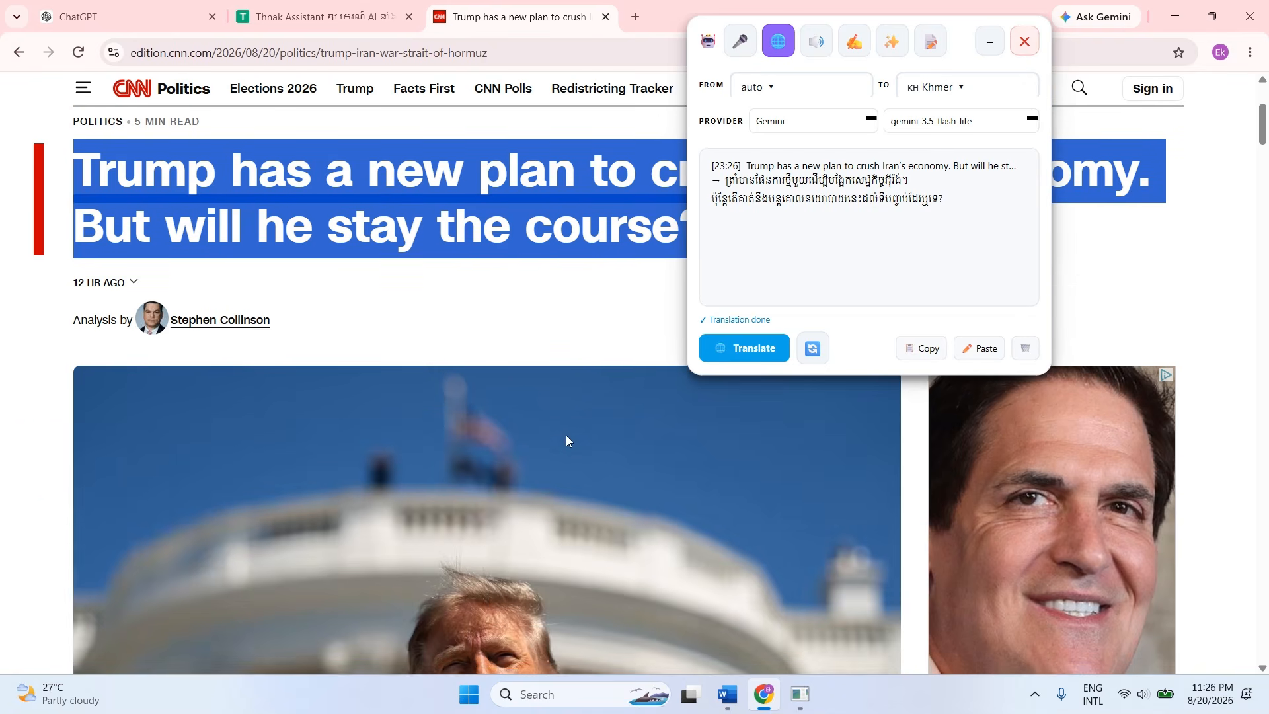
pyautogui.scroll(-6, 567, 436)
pyautogui.scroll(-8, 569, 441)
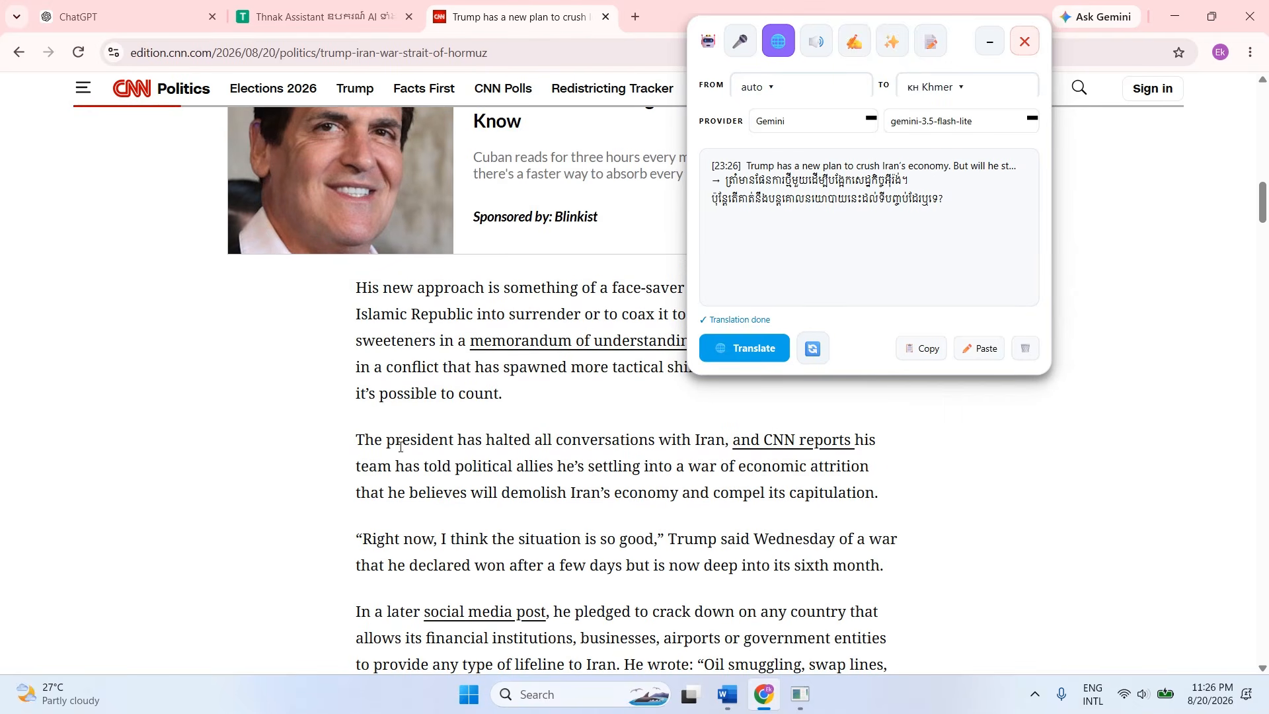
pyautogui.moveTo(355, 439); pyautogui.dragTo(899, 566)
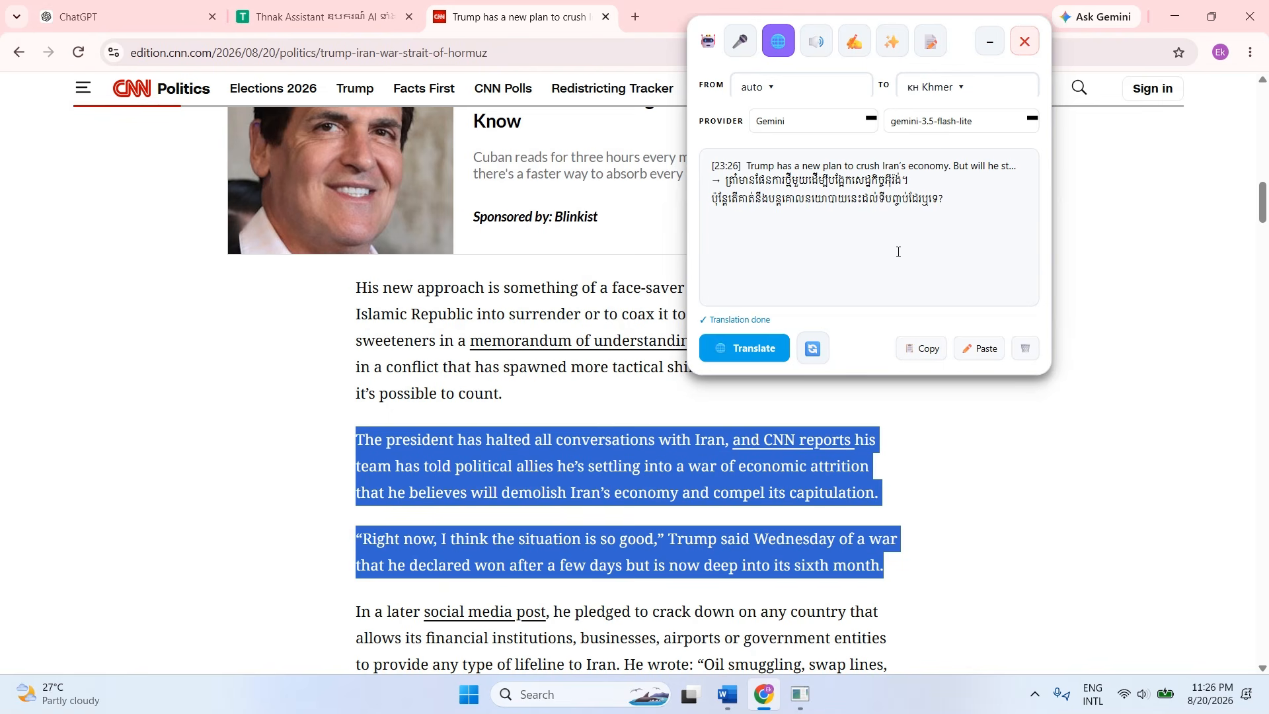
pyautogui.click(765, 350)
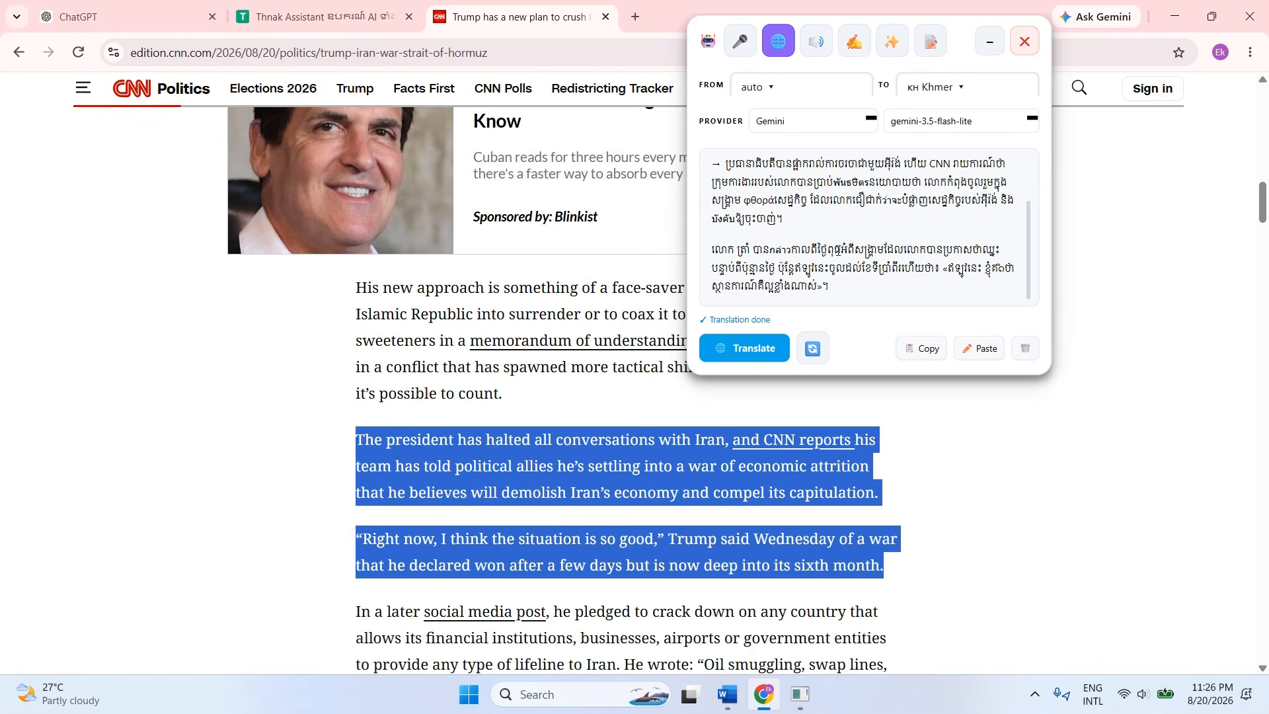
# Read through the Khmer translation of the two paragraphs and clear their selection in the article.
pyautogui.scroll(1, 838, 249)
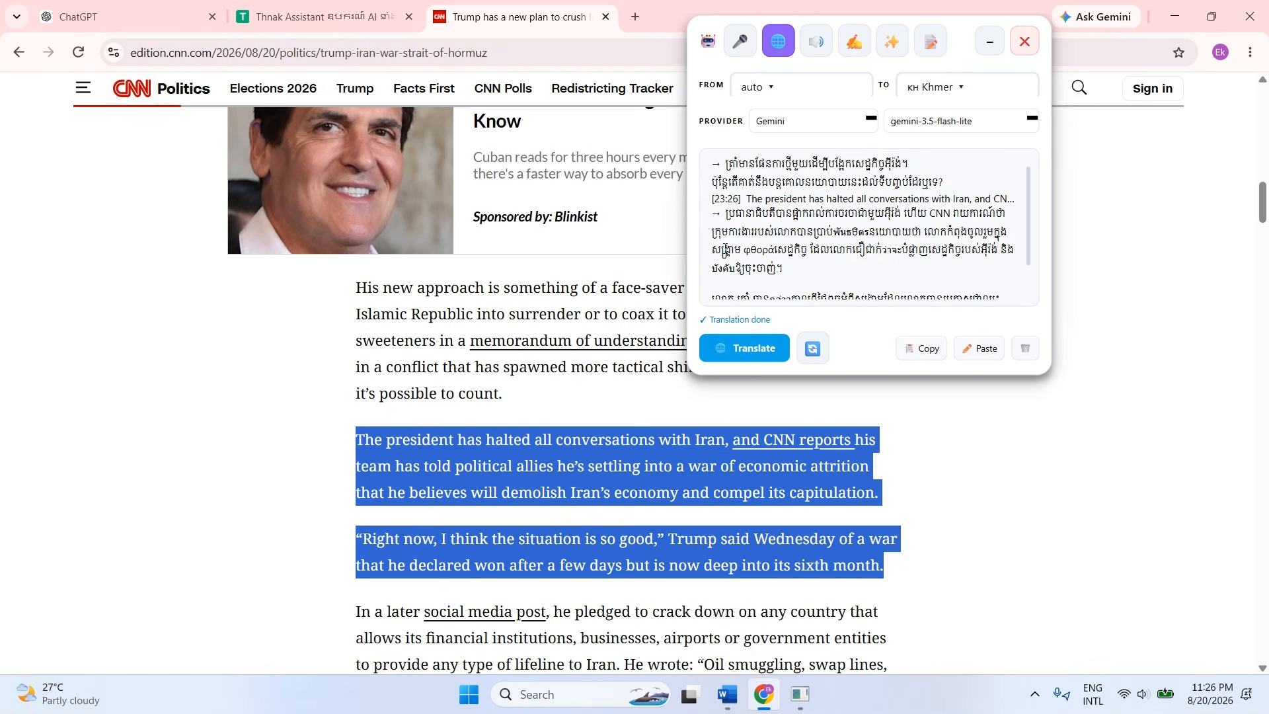
pyautogui.scroll(-1, 871, 255)
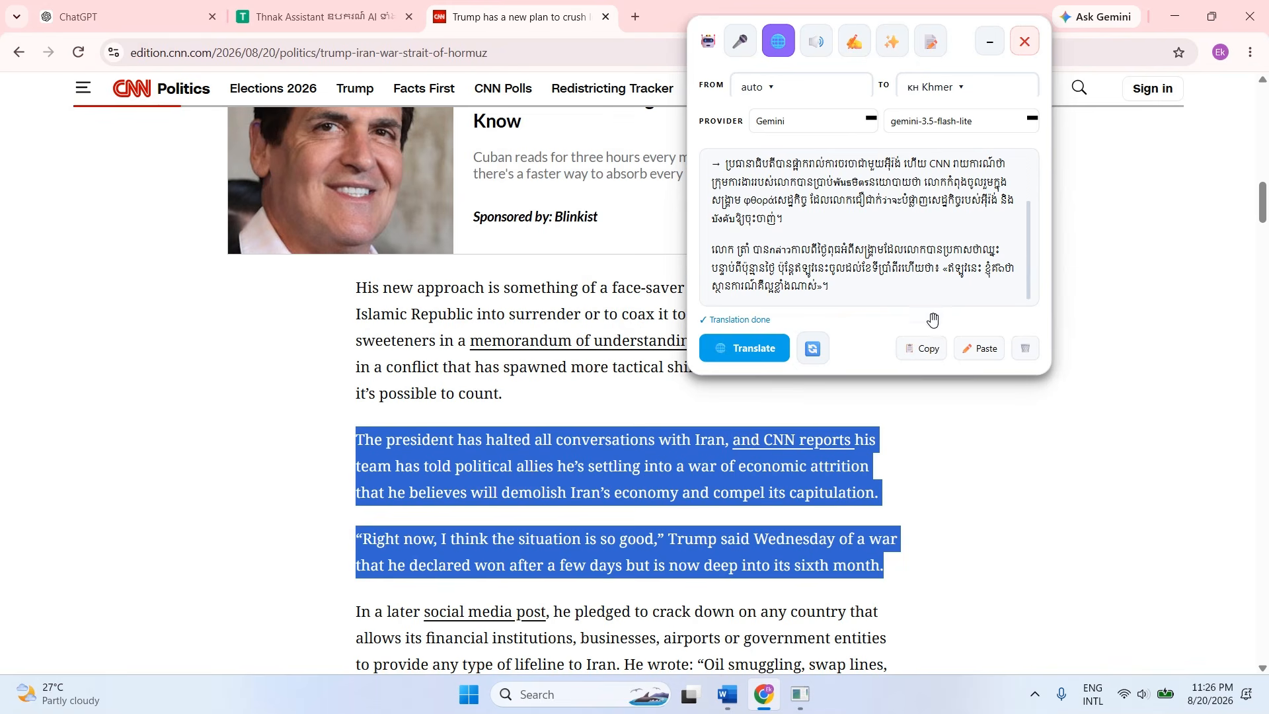
pyautogui.scroll(-1, 764, 456)
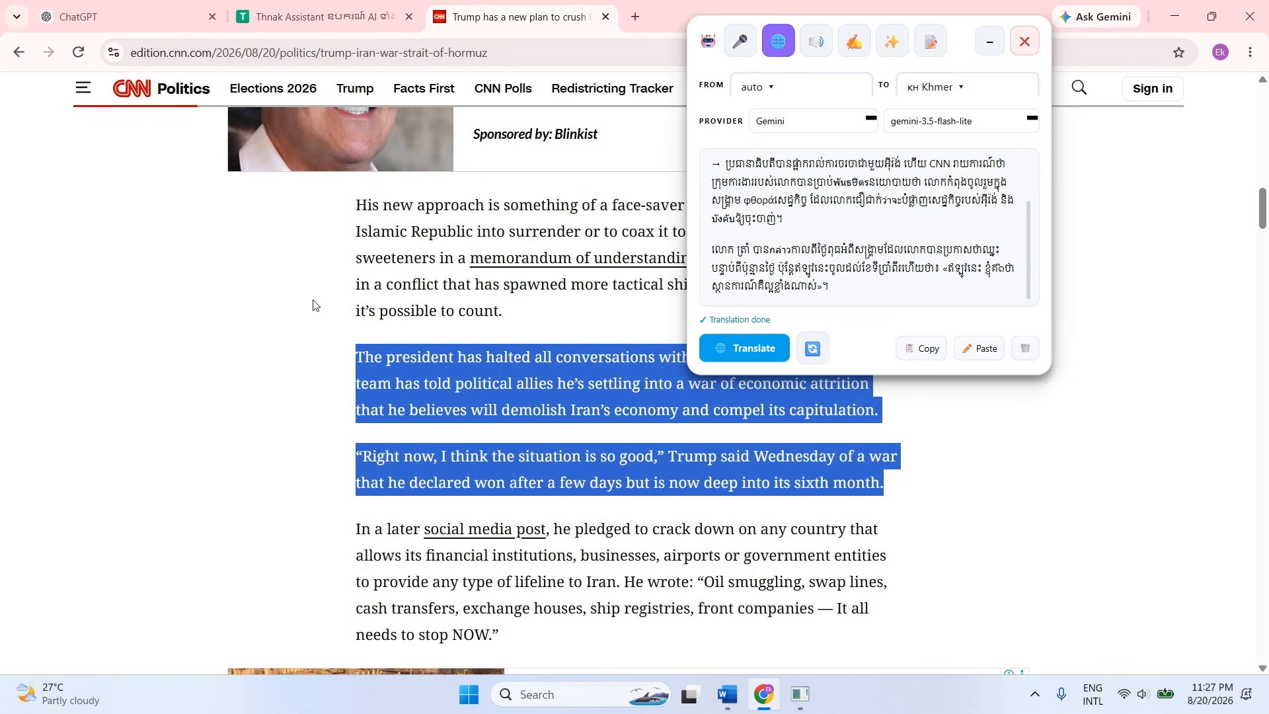
pyautogui.tripleClick(470, 384)
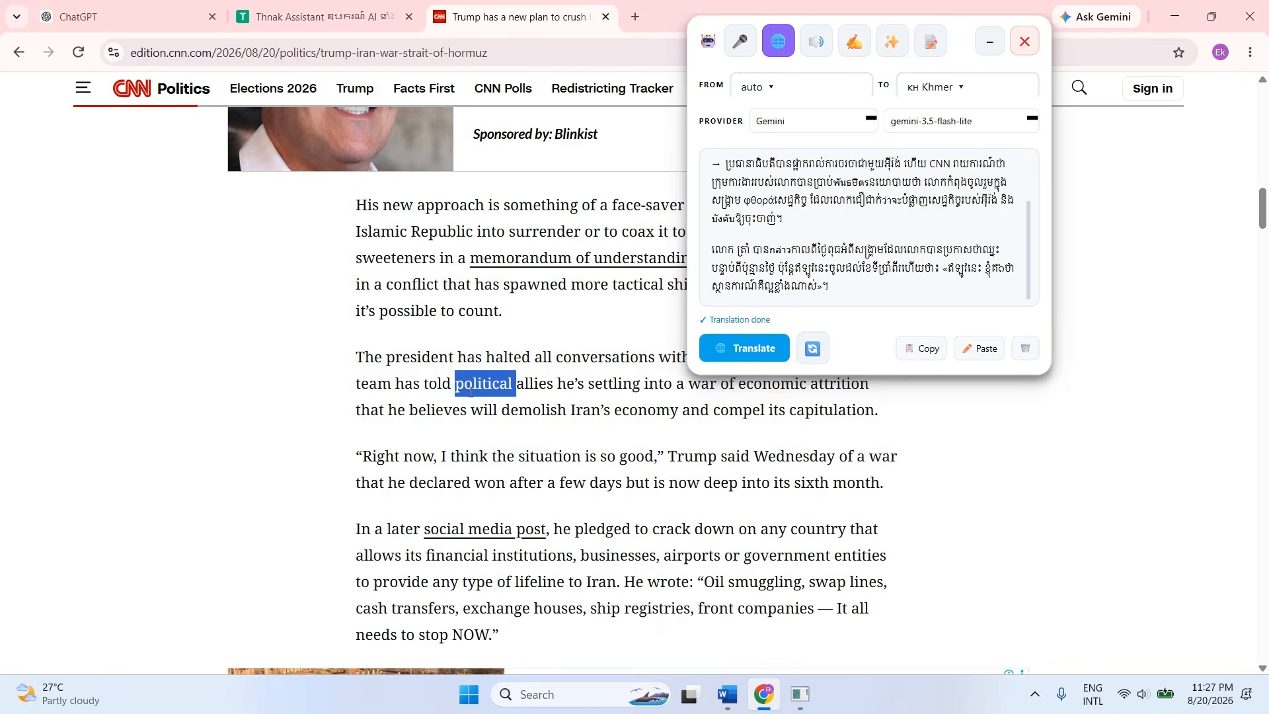
# Open a new browser tab, switch the keyboard to Russian and search Google for "русский".
pyautogui.click(317, 17)
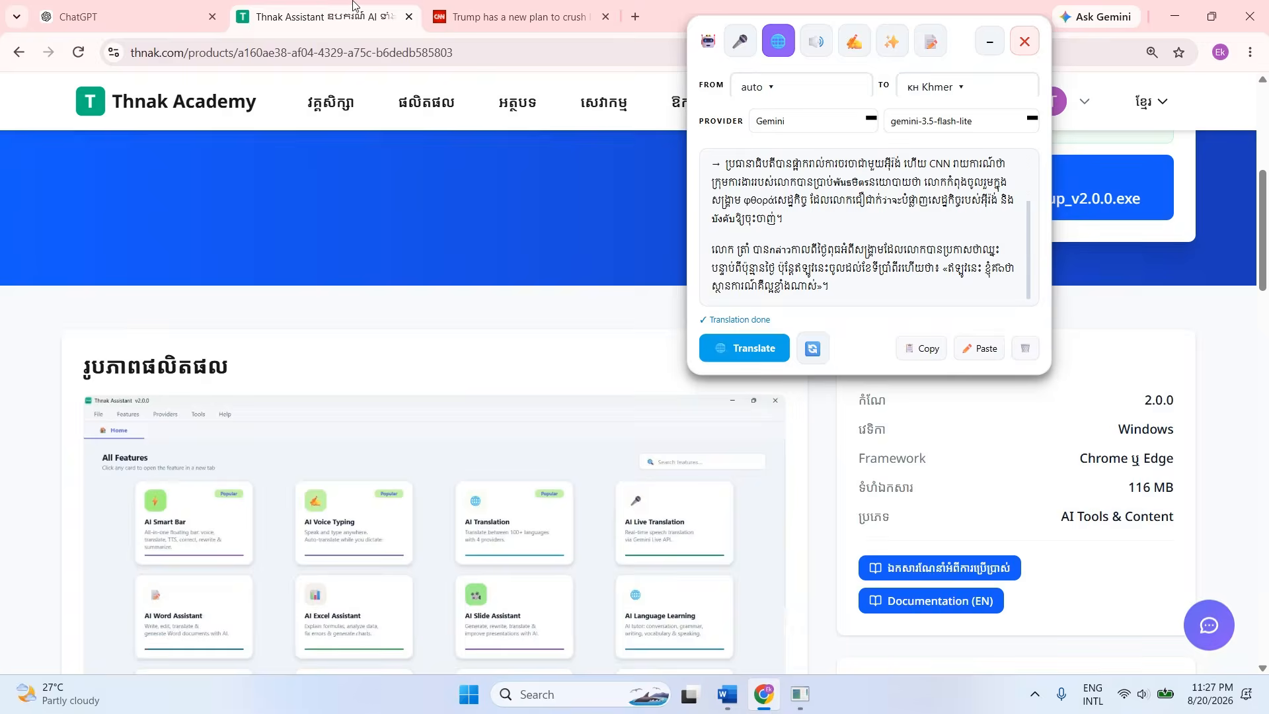
pyautogui.click(519, 16)
pyautogui.click(635, 17)
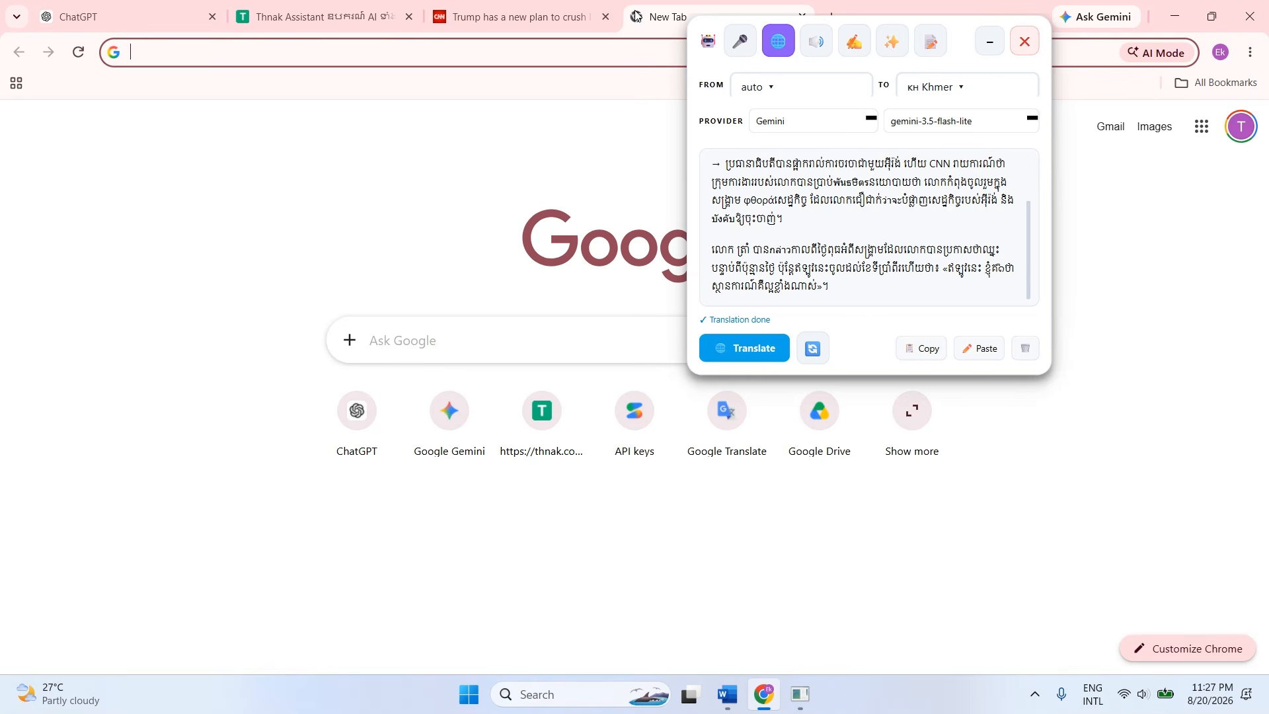
pyautogui.hotkey('alt', 'shift')
pyautogui.write('ះ')
pyautogui.press('BackSpace')
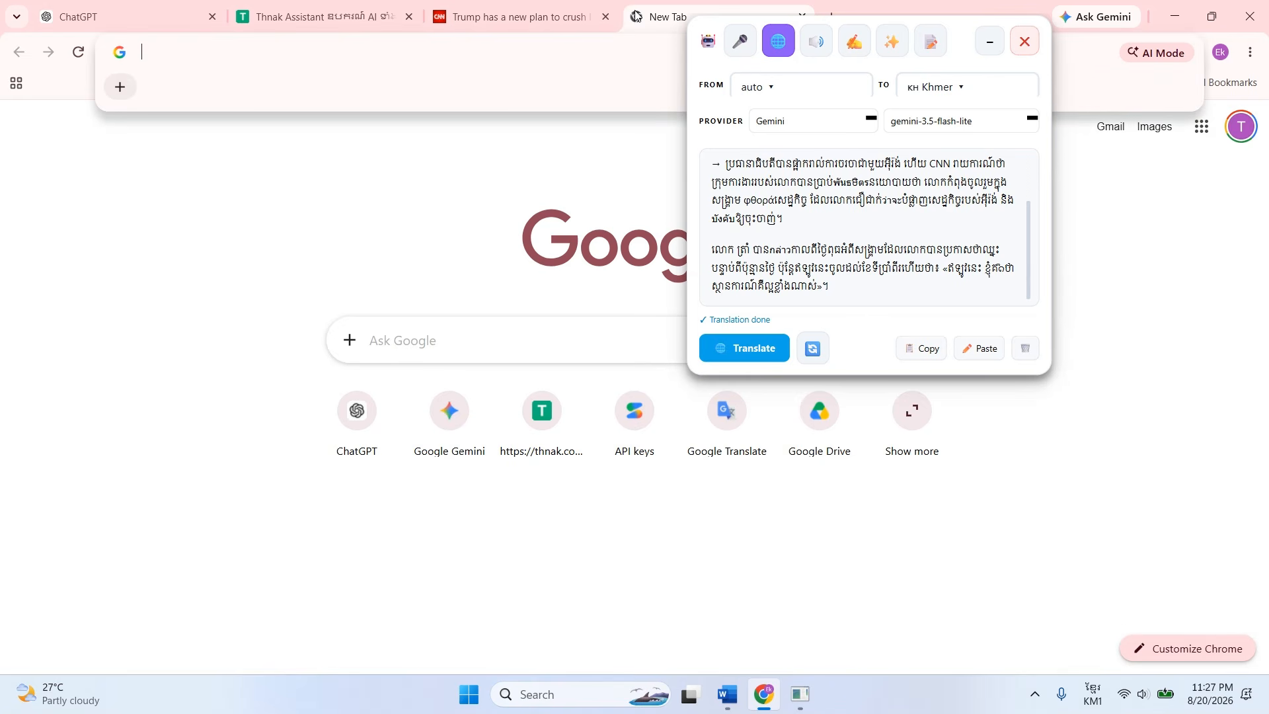
pyautogui.hotkey('alt', 'shift')
pyautogui.write('рус')
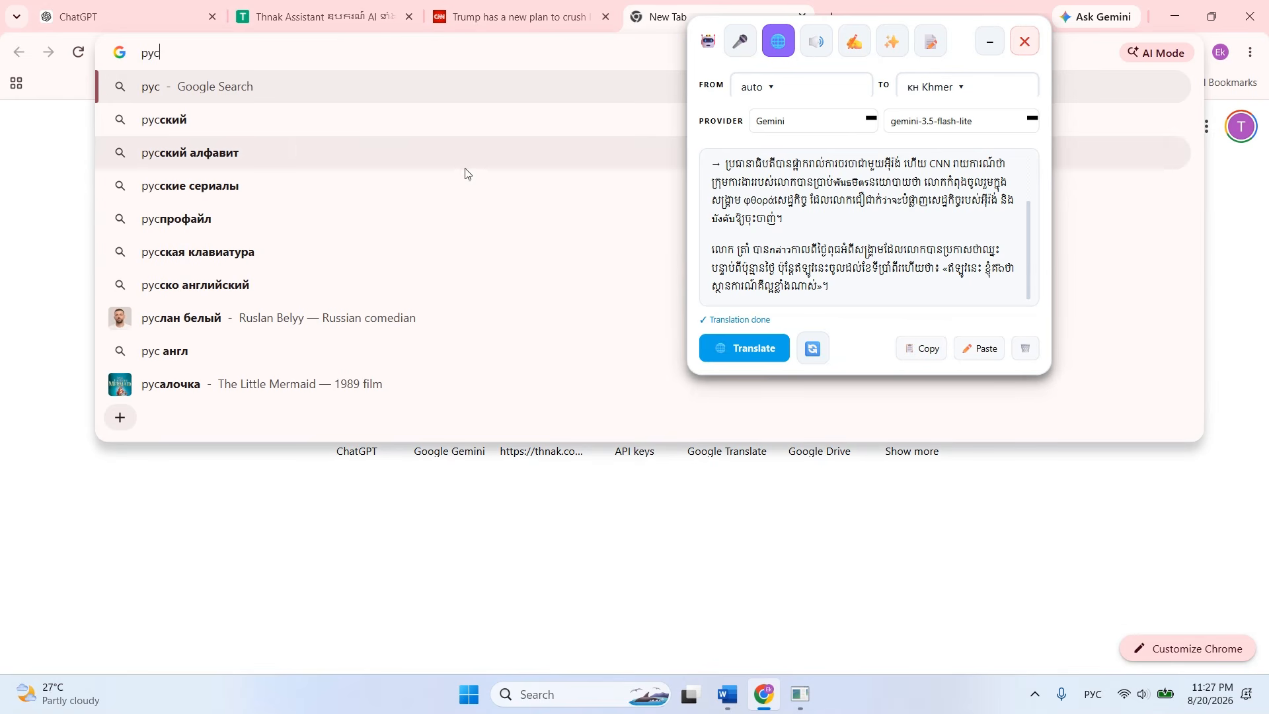
pyautogui.click(224, 121)
pyautogui.click(257, 126)
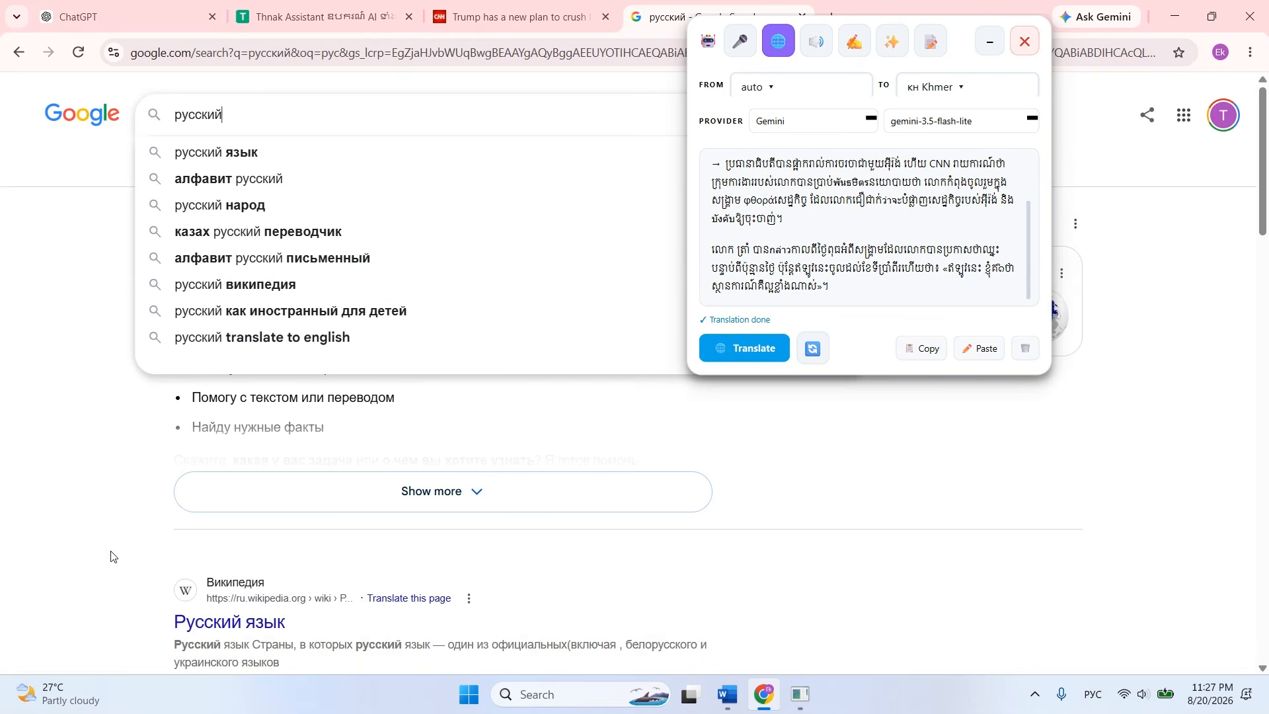
# Open the Russian Wikipedia article "Русский язык" from the search results and move the floating translation tool off its main text.
pyautogui.click(258, 627)
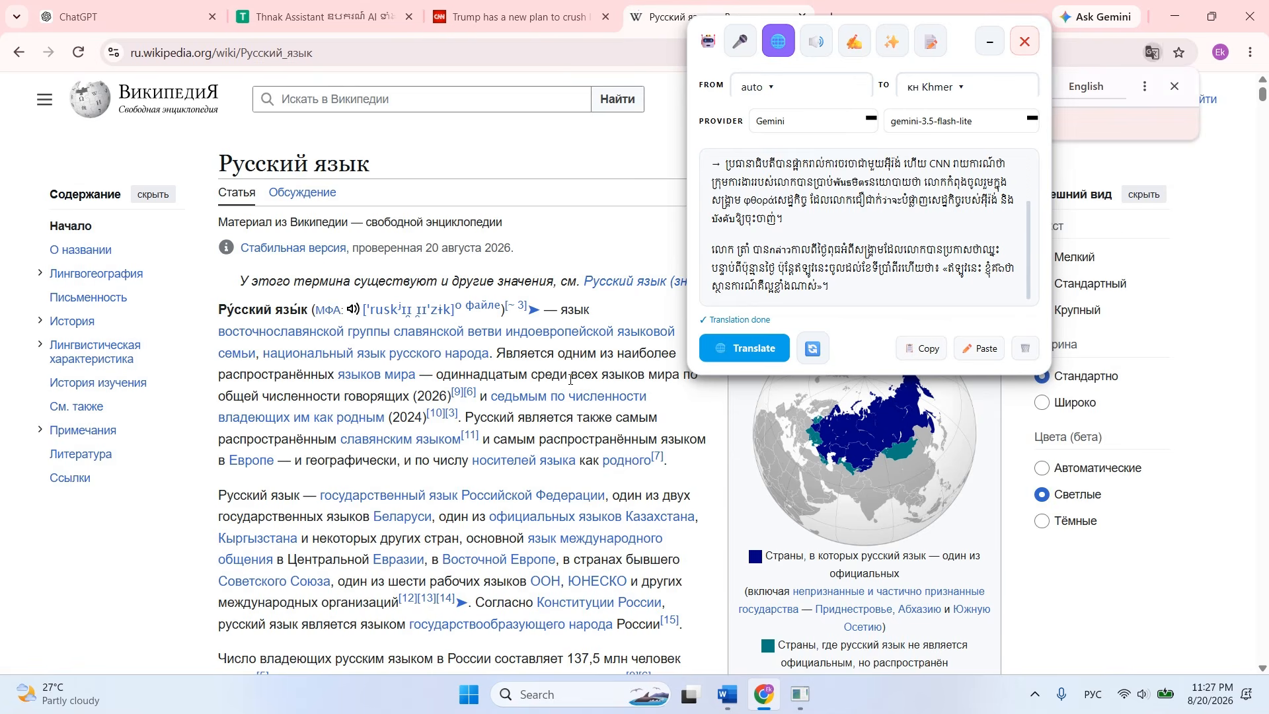
pyautogui.moveTo(961, 46); pyautogui.dragTo(1075, 51)
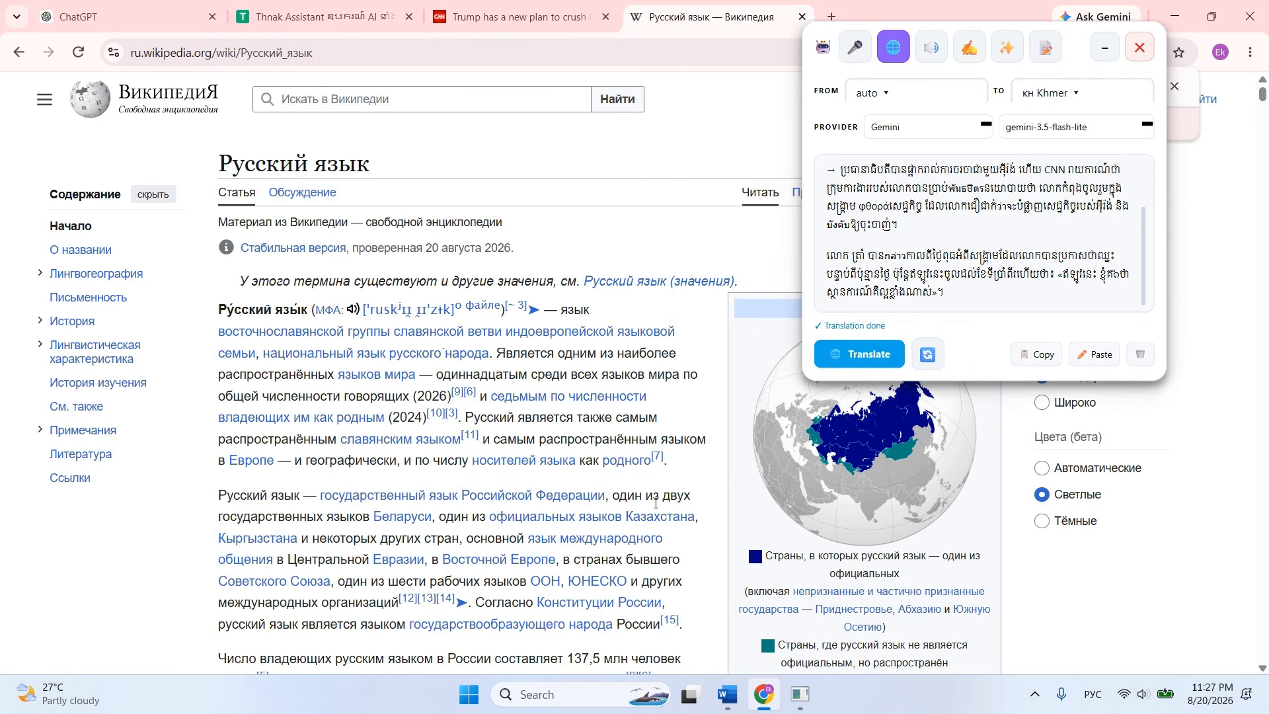
pyautogui.scroll(-6, 621, 475)
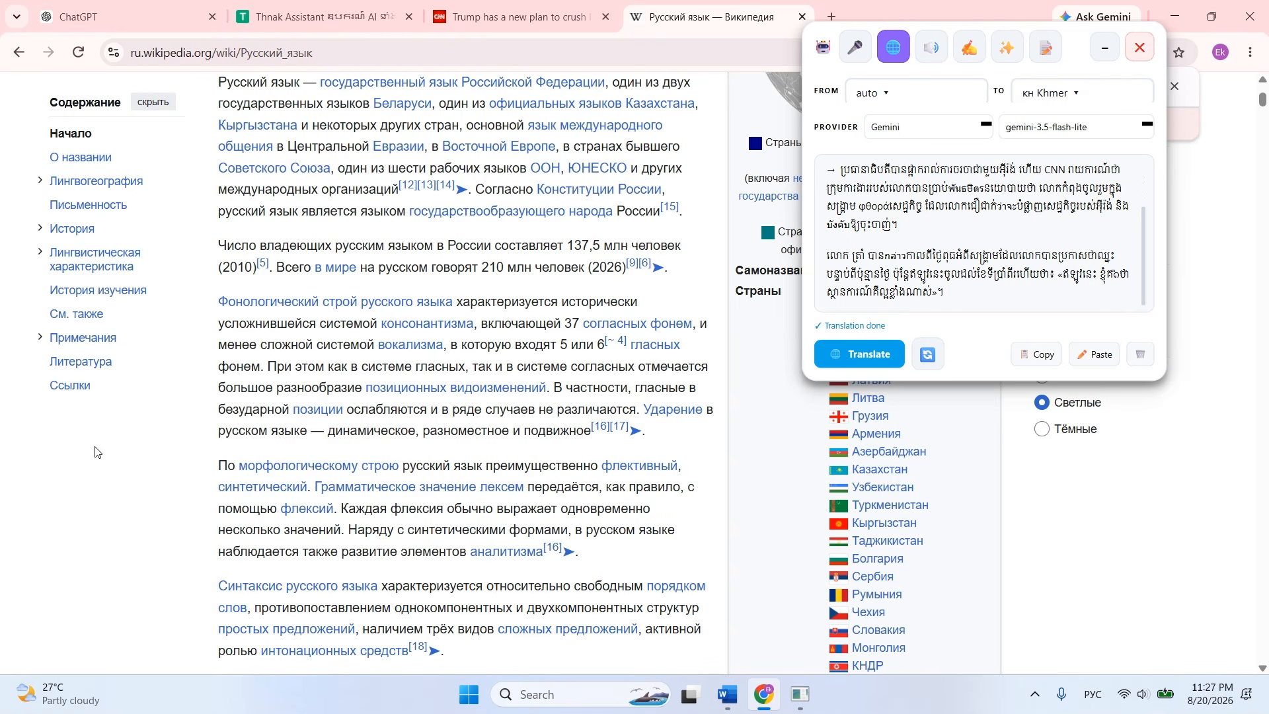
# Copy the Wikipedia article's introductory paragraphs through the one ending "старославянская кириллица" and paste them into the blank Word document.
pyautogui.scroll(4, 114, 391)
pyautogui.moveTo(219, 144); pyautogui.dragTo(626, 573)
pyautogui.scroll(-8, 463, 436)
pyautogui.scroll(-2, 489, 456)
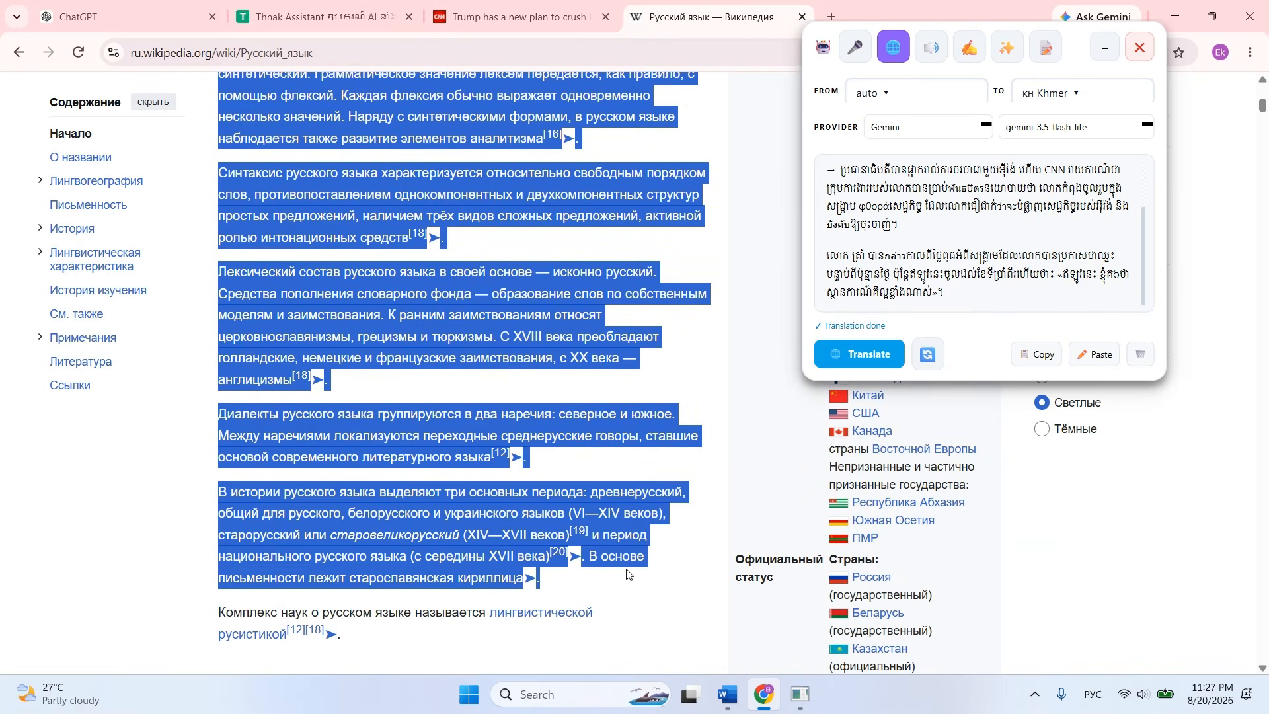
pyautogui.click(725, 695)
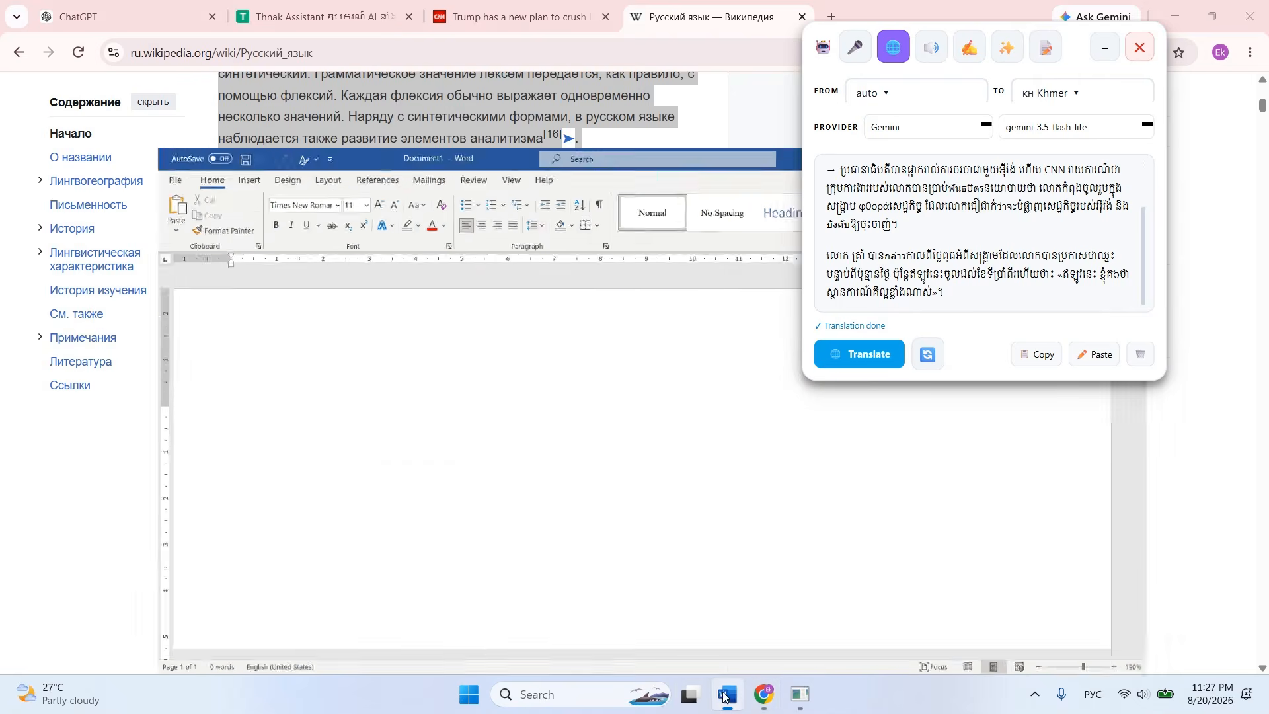
pyautogui.hotkey('ctrl', 'v')
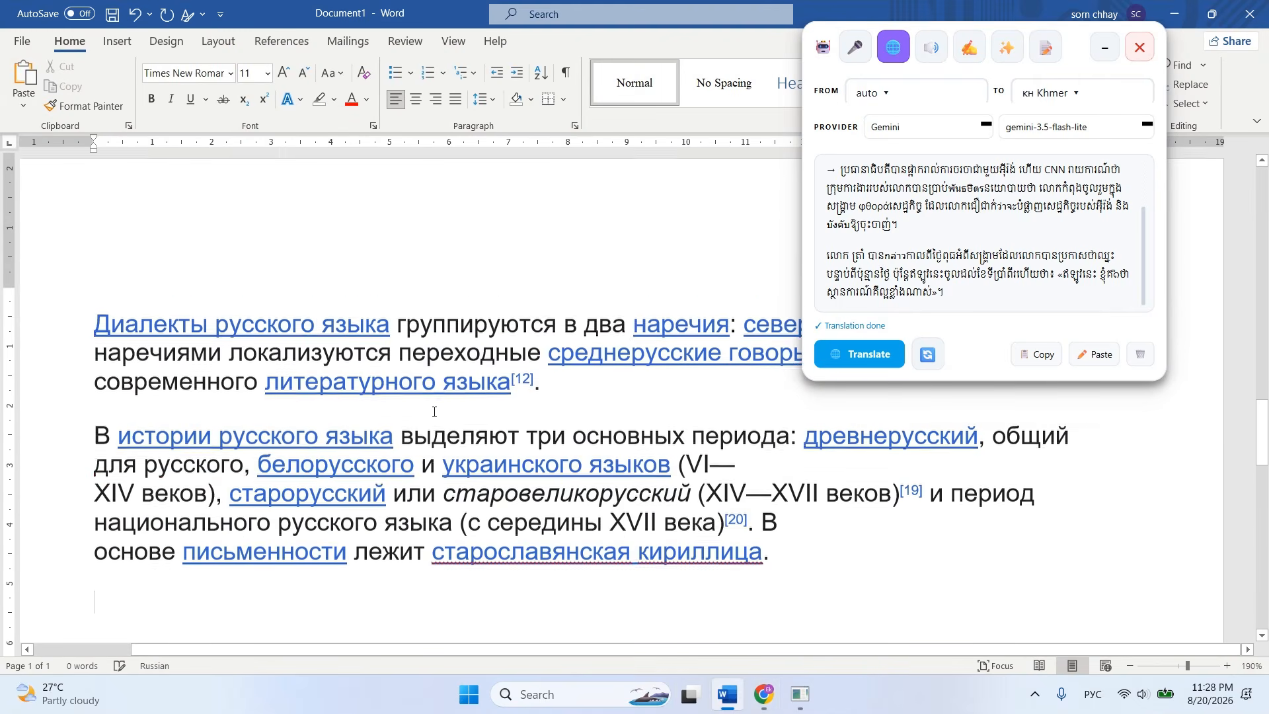
pyautogui.keyDown('ctrl'); pyautogui.scroll(-4, 389, 524); pyautogui.keyUp('ctrl')
pyautogui.keyDown('ctrl'); pyautogui.scroll(-2, 388, 523); pyautogui.keyUp('ctrl')
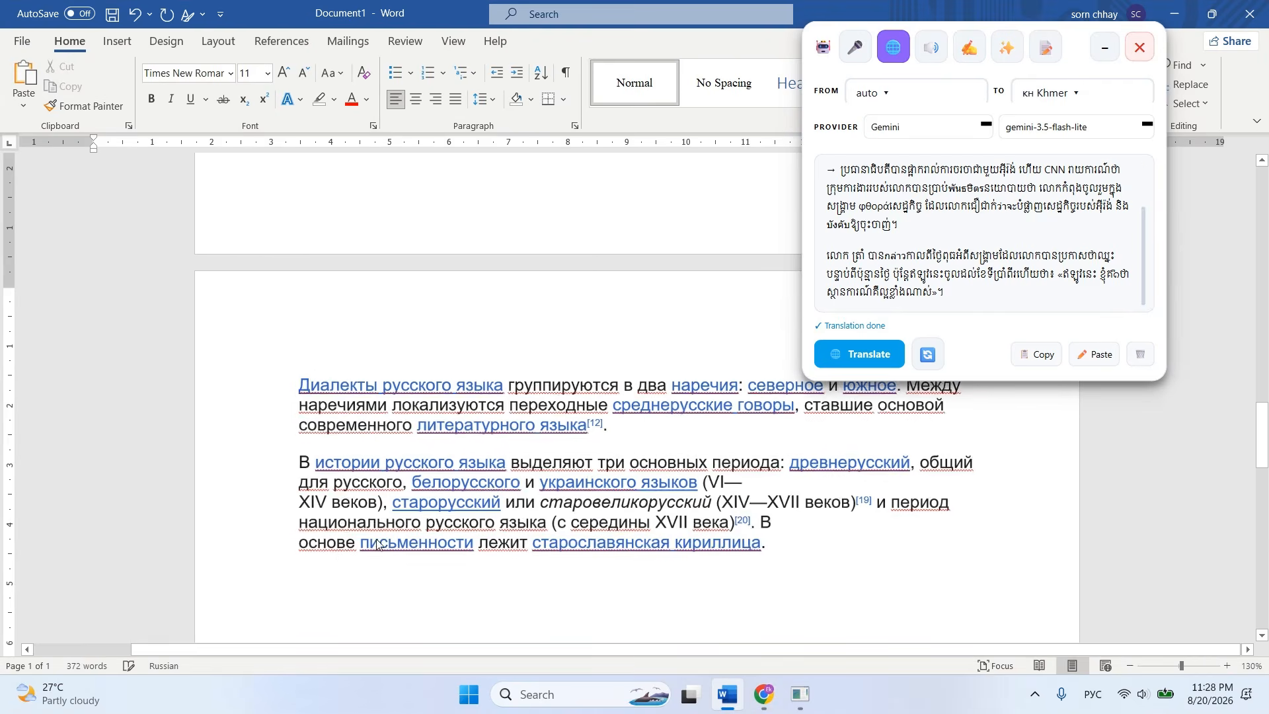
pyautogui.scroll(-5, 376, 532)
pyautogui.scroll(15, 372, 536)
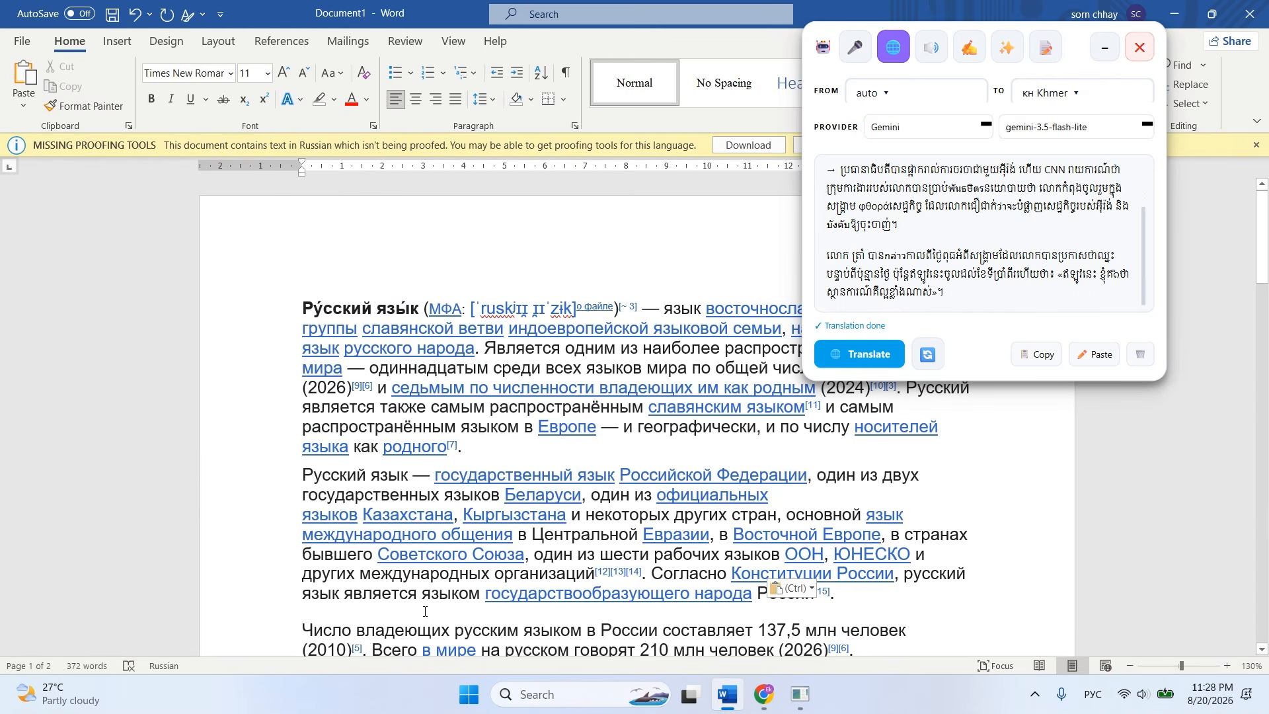
# Return to the CNN article in Chrome and copy its opening paragraphs through the one ending "It all needs to stop NOW.".
pyautogui.click(764, 694)
pyautogui.scroll(6, 623, 384)
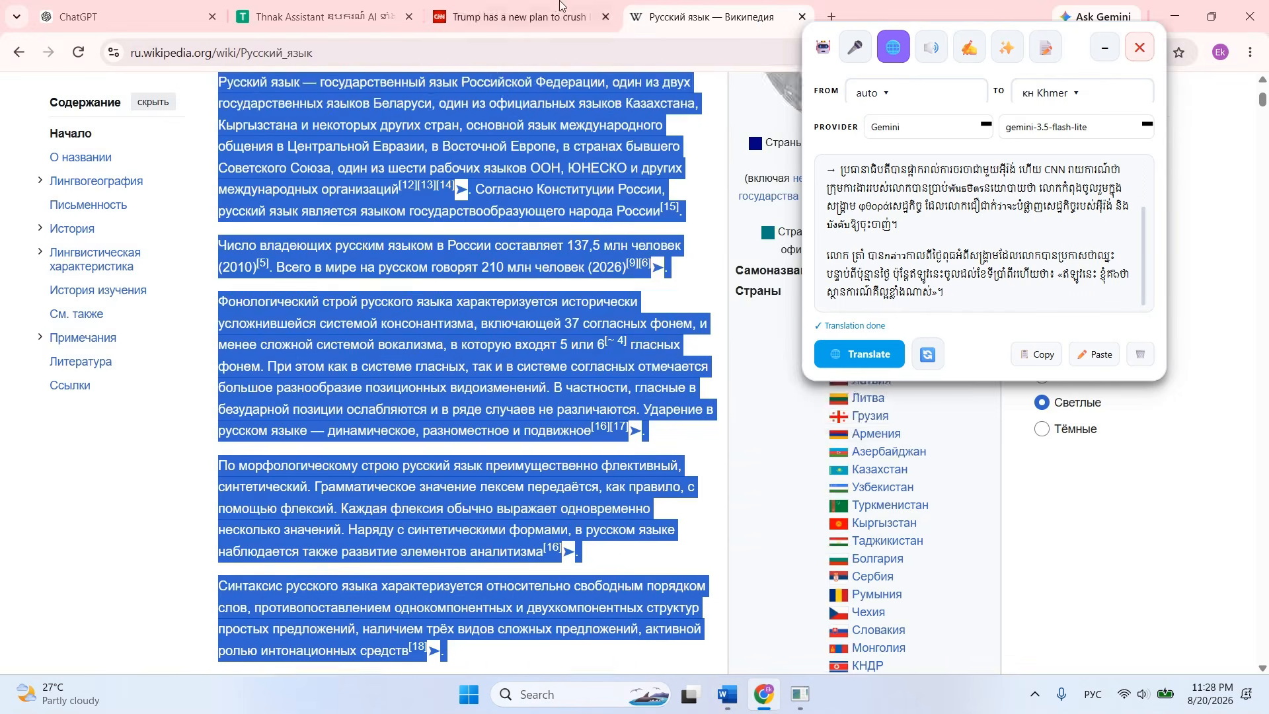
pyautogui.click(558, 13)
pyautogui.scroll(1, 557, 387)
pyautogui.scroll(3, 558, 388)
pyautogui.scroll(-1, 462, 397)
pyautogui.moveTo(356, 371); pyautogui.dragTo(503, 471)
pyautogui.scroll(-5, 417, 462)
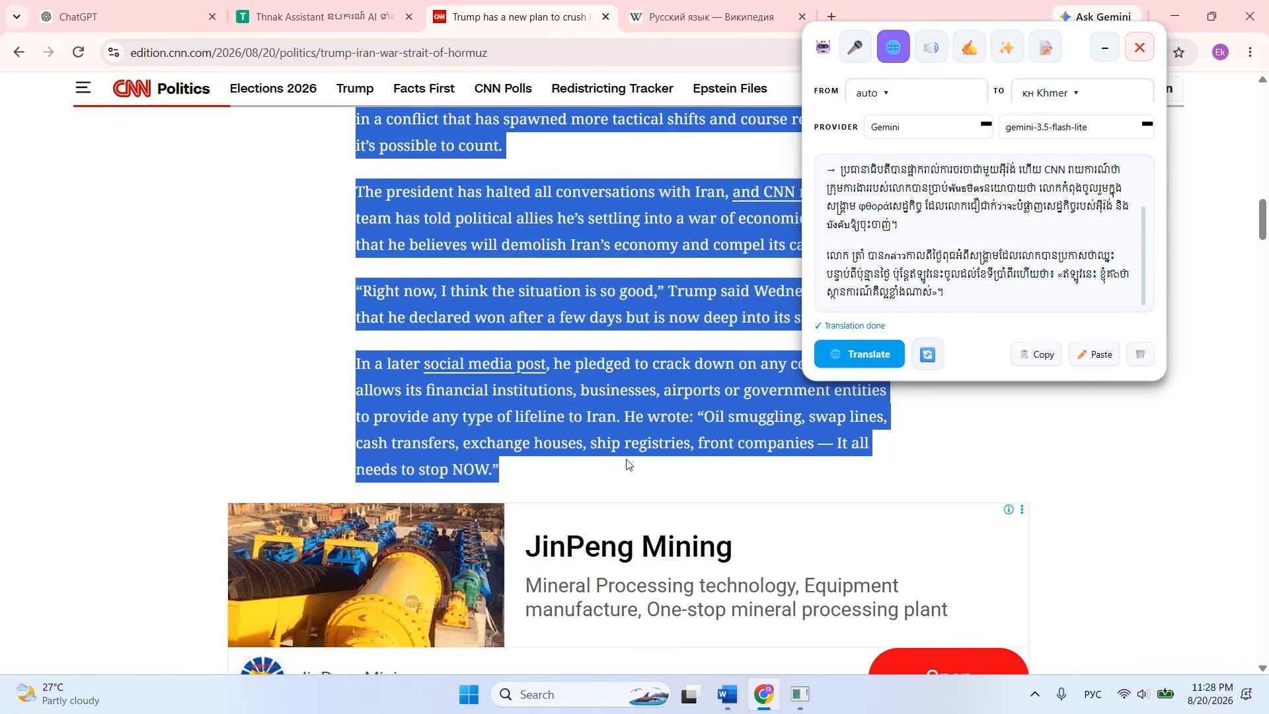
# Switch to Word, add an empty line above the Russian text and paste the CNN paragraphs there.
pyautogui.click(727, 694)
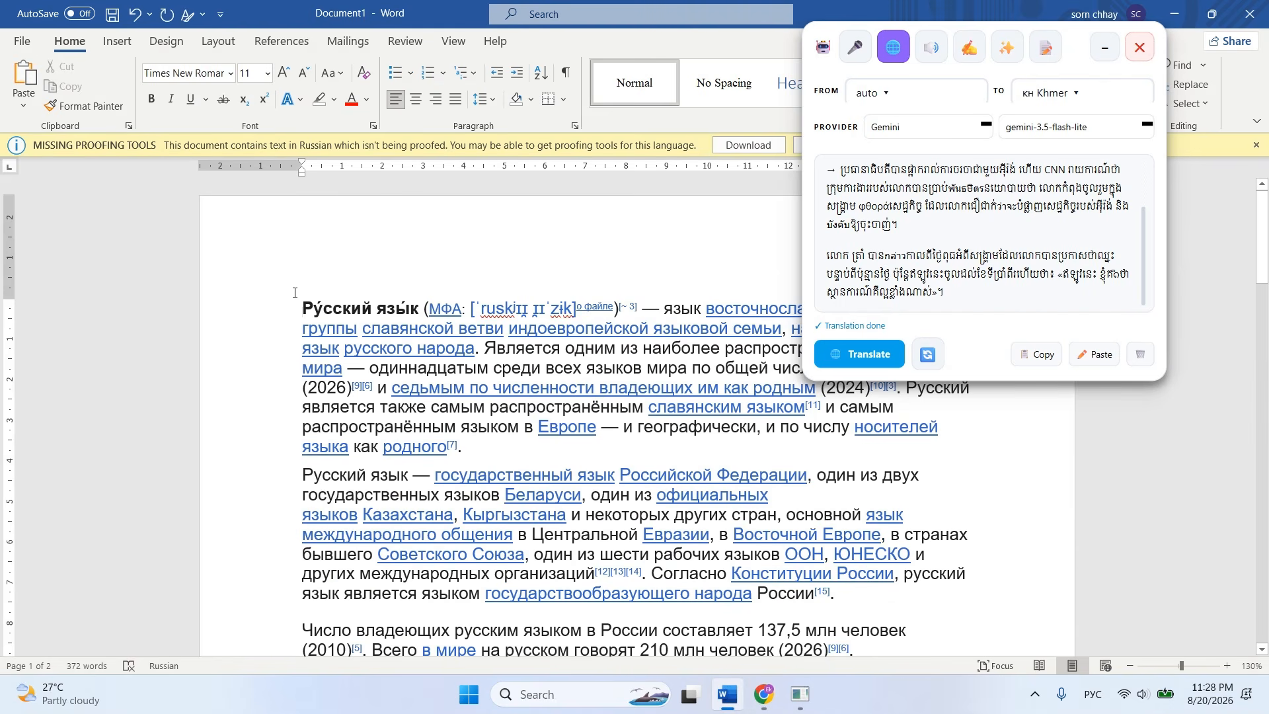
pyautogui.press('Return')
pyautogui.press('Up')
pyautogui.hotkey('ctrl', 'v')
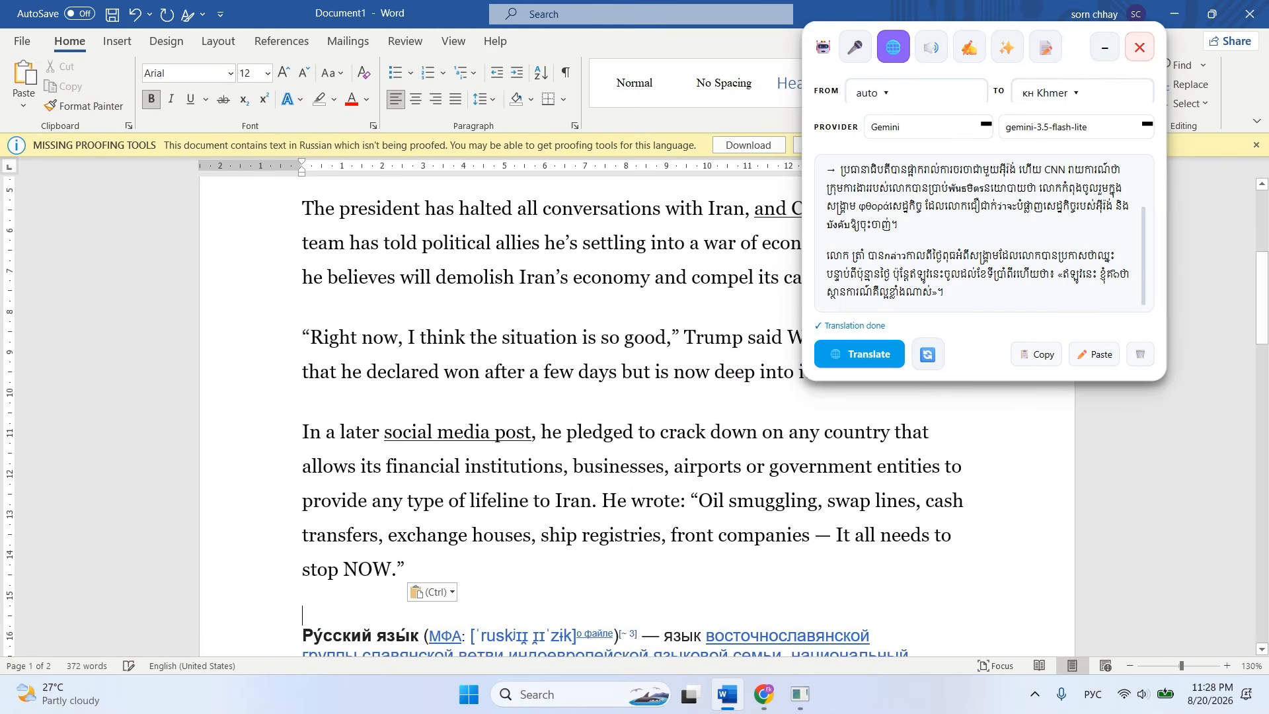
# Select the paragraph beginning "In a later social media post", switch the keyboard to English, clear the earlier translations and translate the selection into Khmer.
pyautogui.scroll(-1, 351, 419)
pyautogui.click(382, 451)
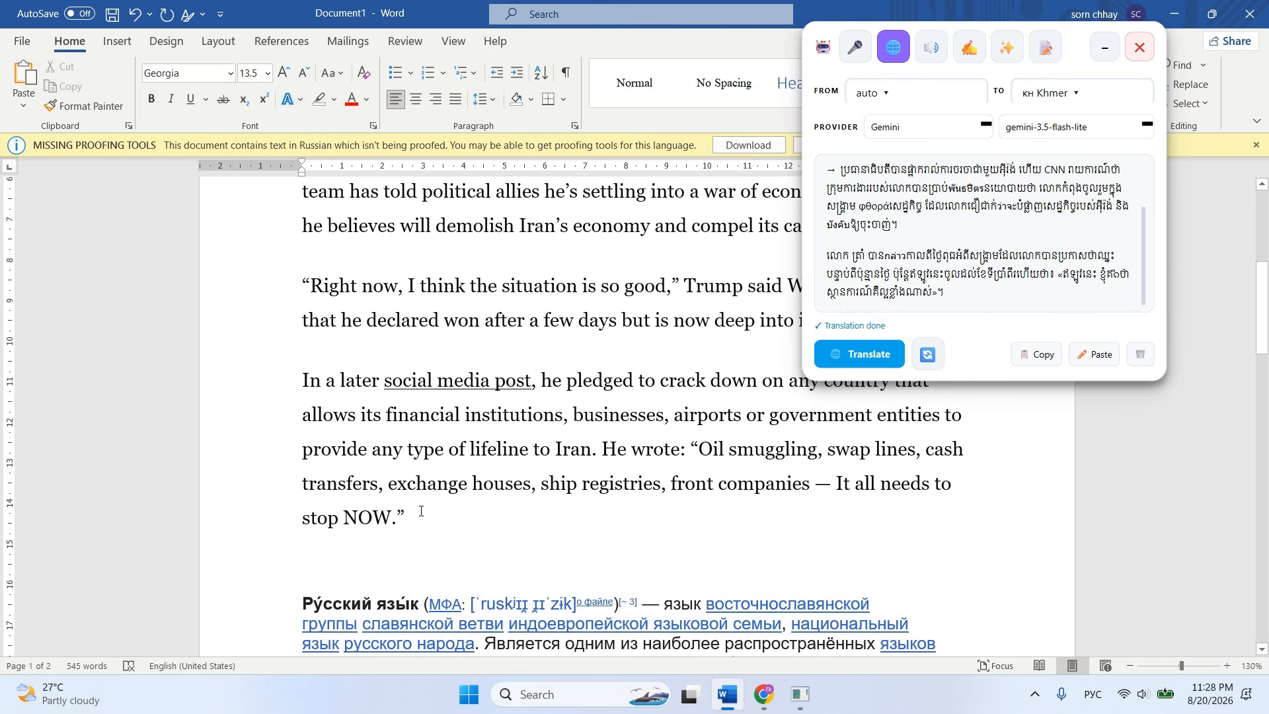
pyautogui.moveTo(413, 522); pyautogui.dragTo(311, 393)
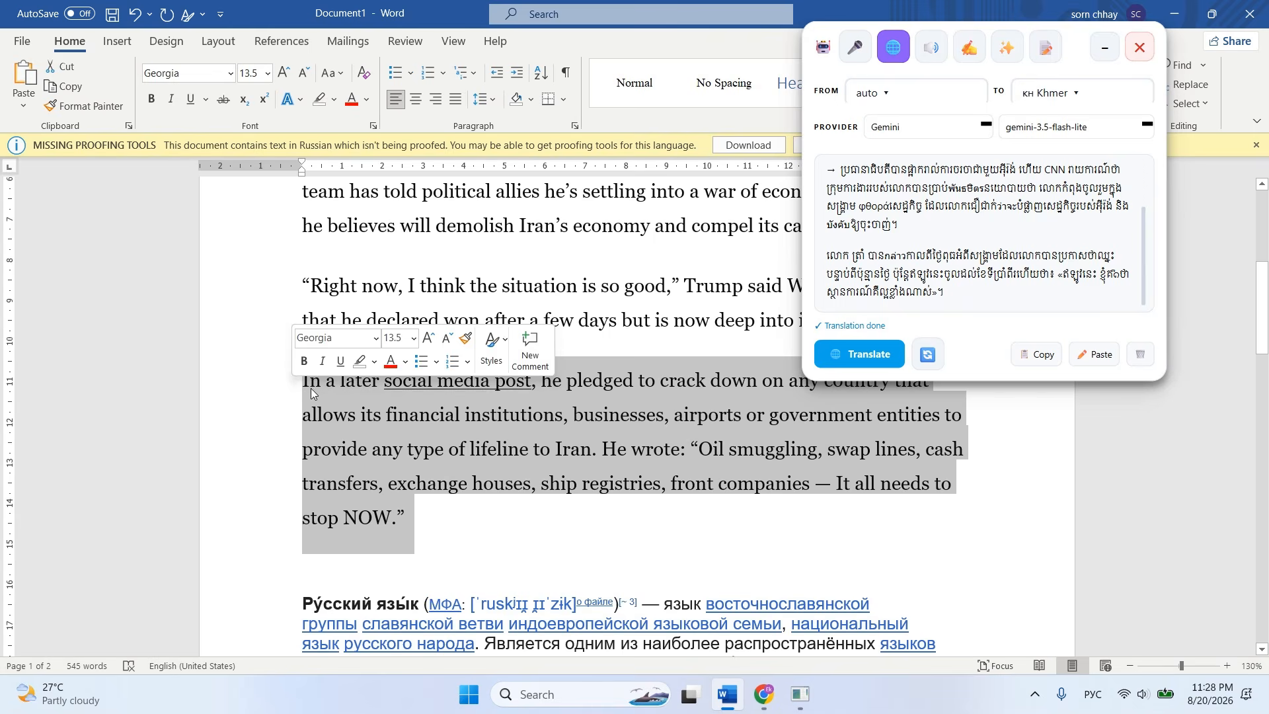
pyautogui.moveTo(405, 519); pyautogui.dragTo(295, 388)
pyautogui.hotkey('alt', 'shift')
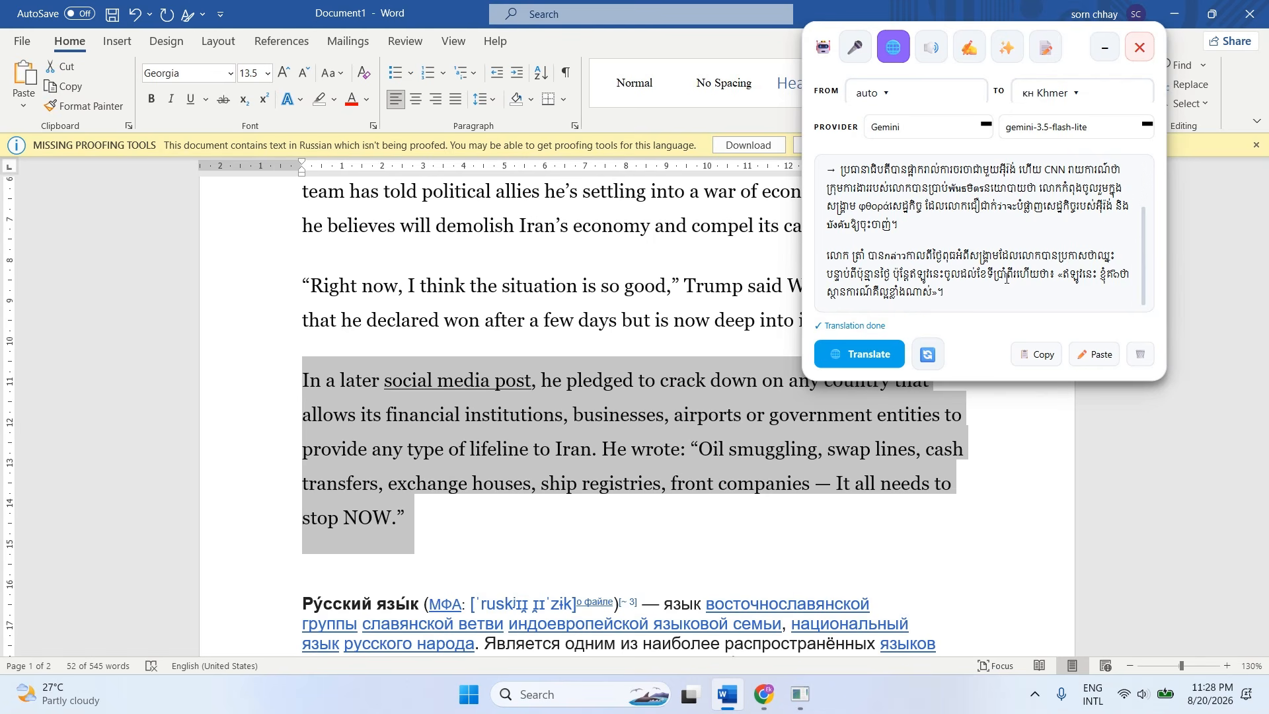
pyautogui.click(1138, 360)
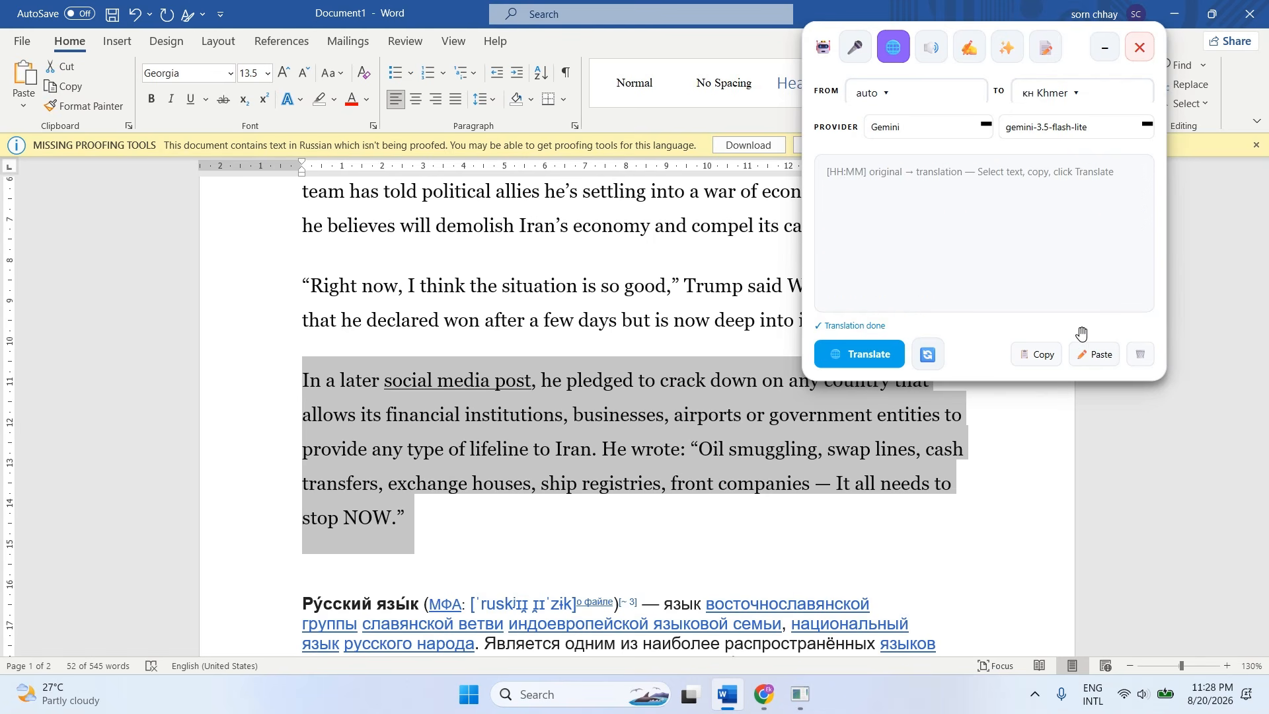
pyautogui.click(876, 362)
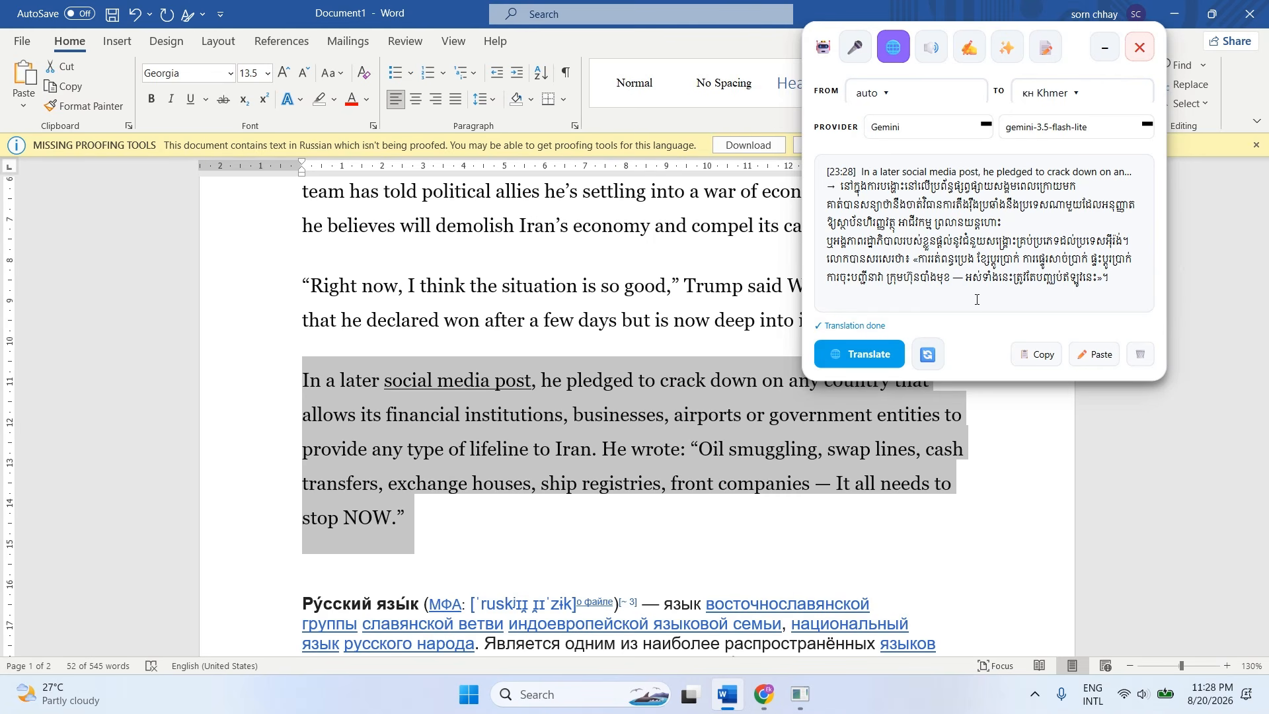
# Translate the Russian paragraph starting "Русский язык — государственный язык", up to "ООН, ЮНЕСКО и", into Khmer with Gemini, and clear the selection.
pyautogui.scroll(-5, 546, 380)
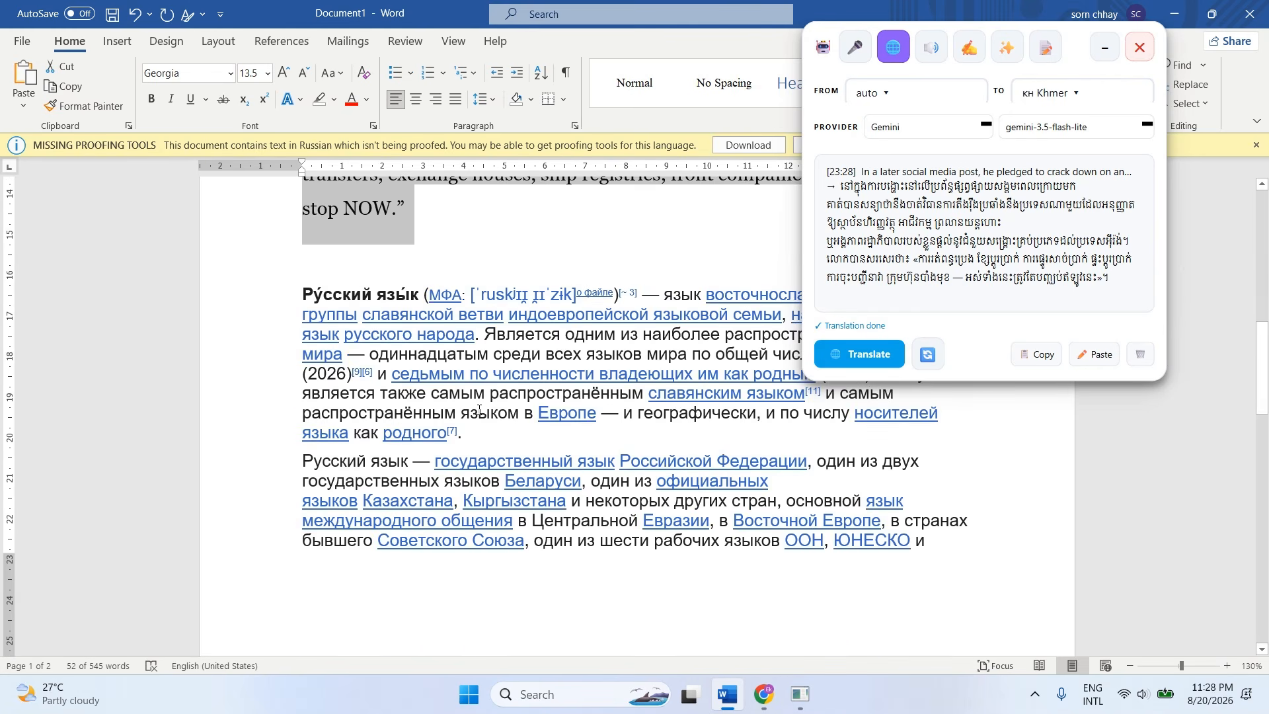
pyautogui.click(529, 436)
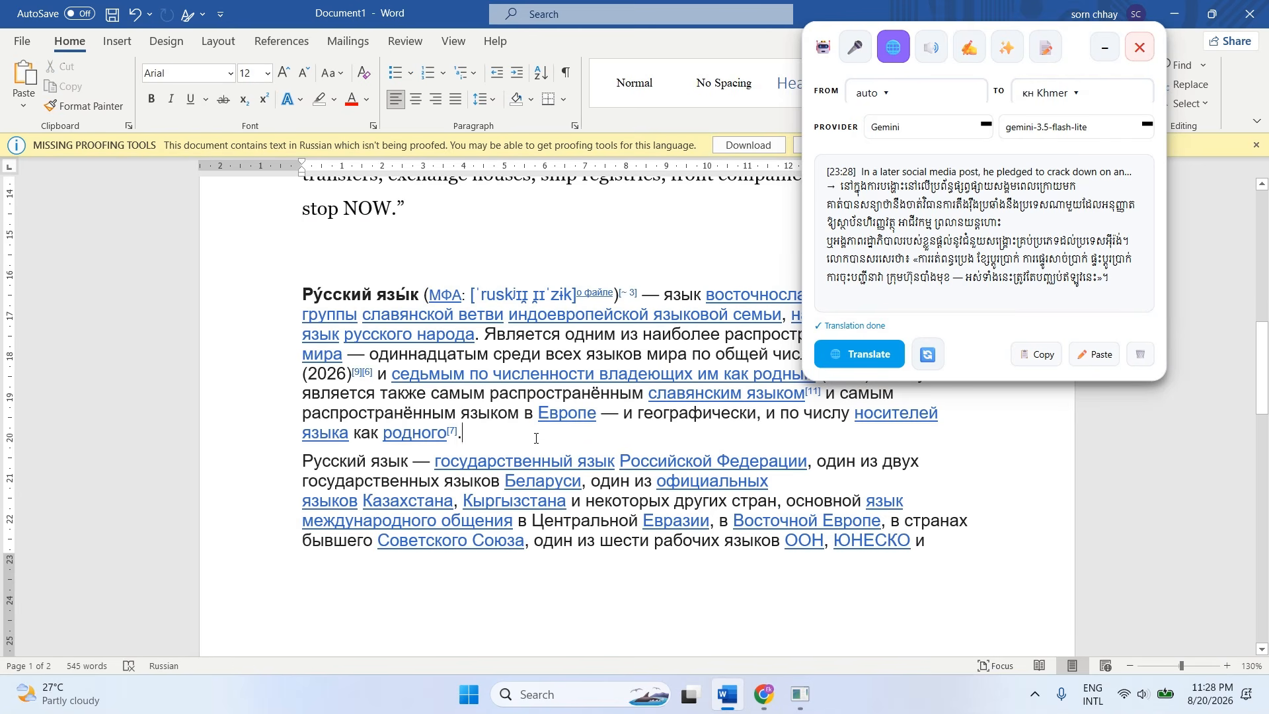
pyautogui.click(566, 558)
pyautogui.scroll(1, 526, 558)
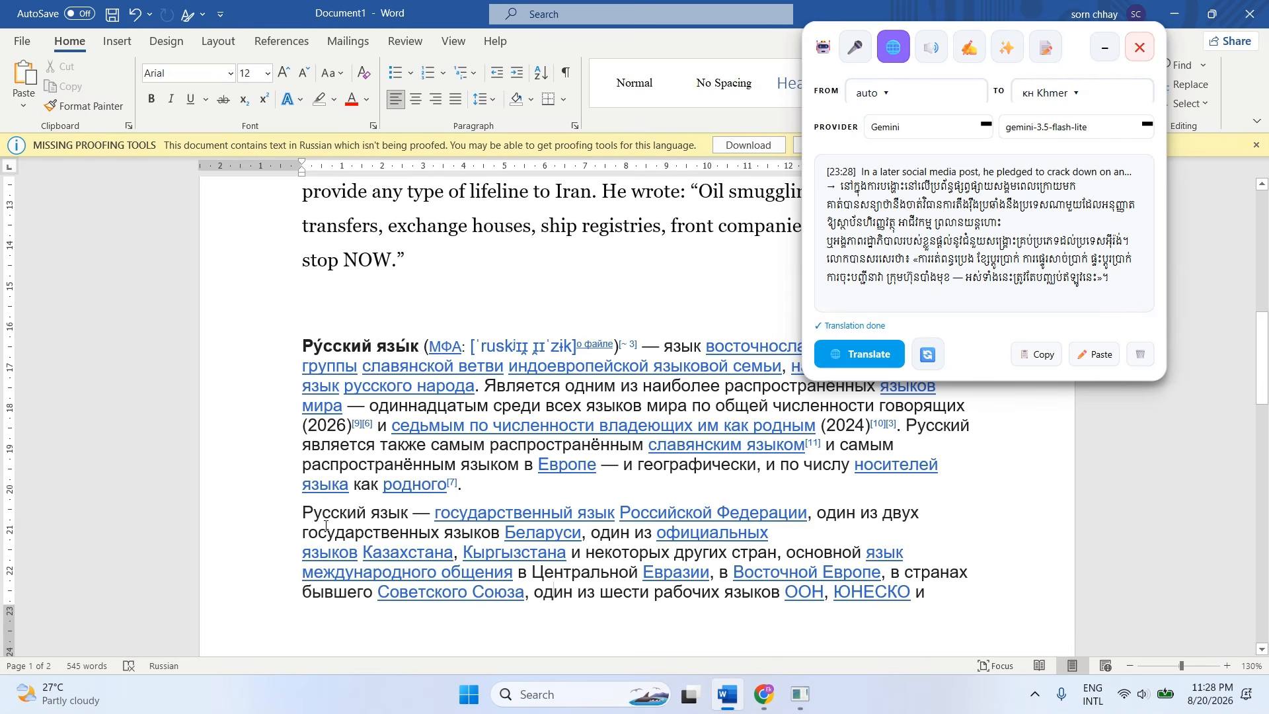
pyautogui.moveTo(325, 525); pyautogui.dragTo(926, 595)
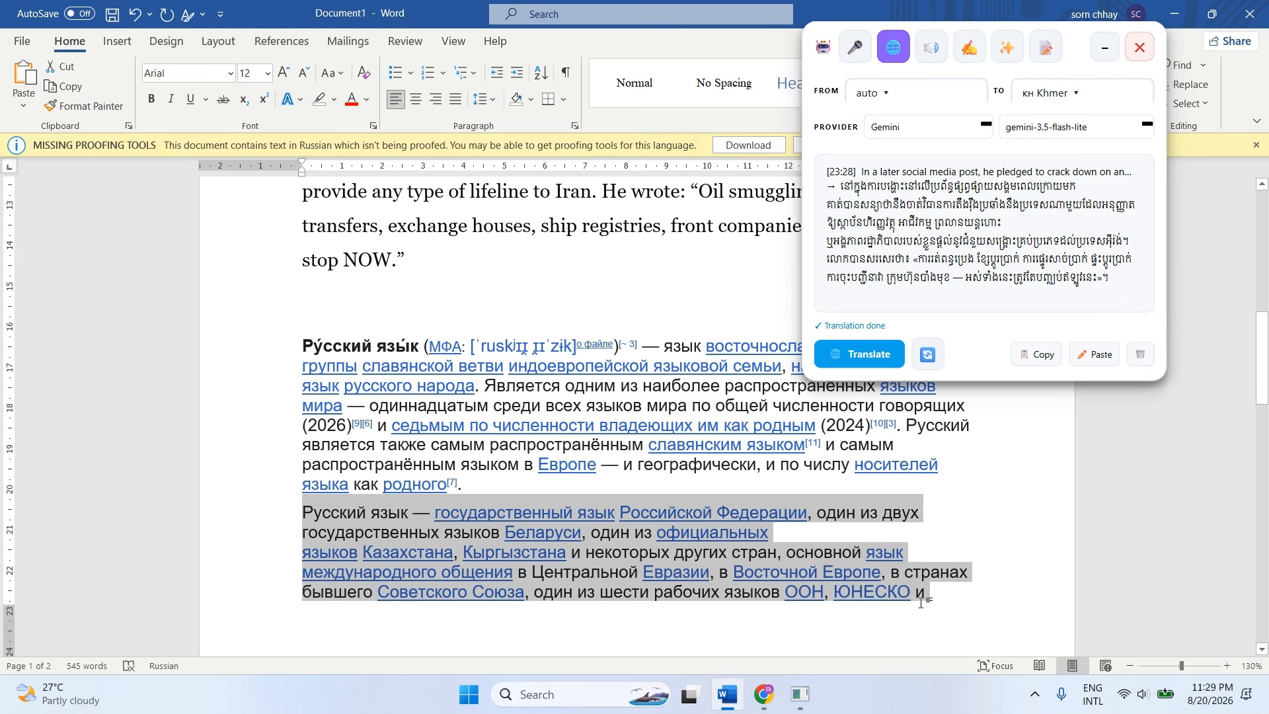
pyautogui.click(878, 367)
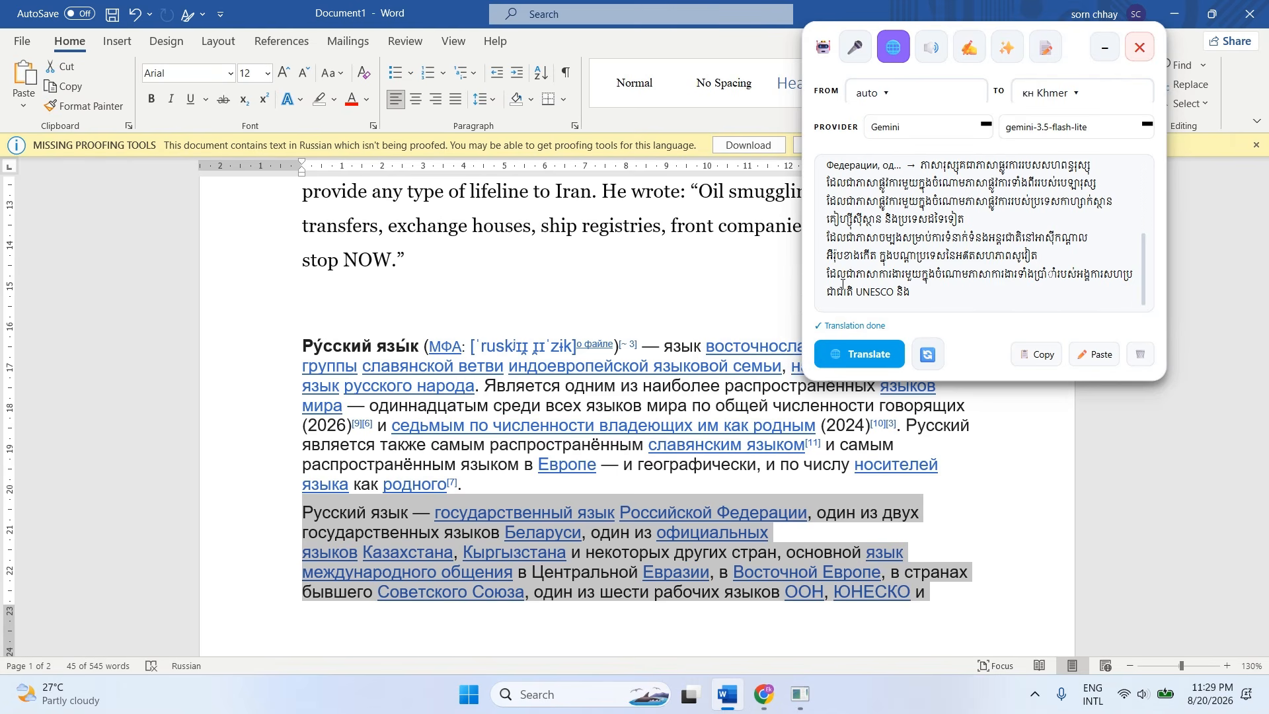
pyautogui.scroll(-3, 509, 560)
pyautogui.click(509, 559)
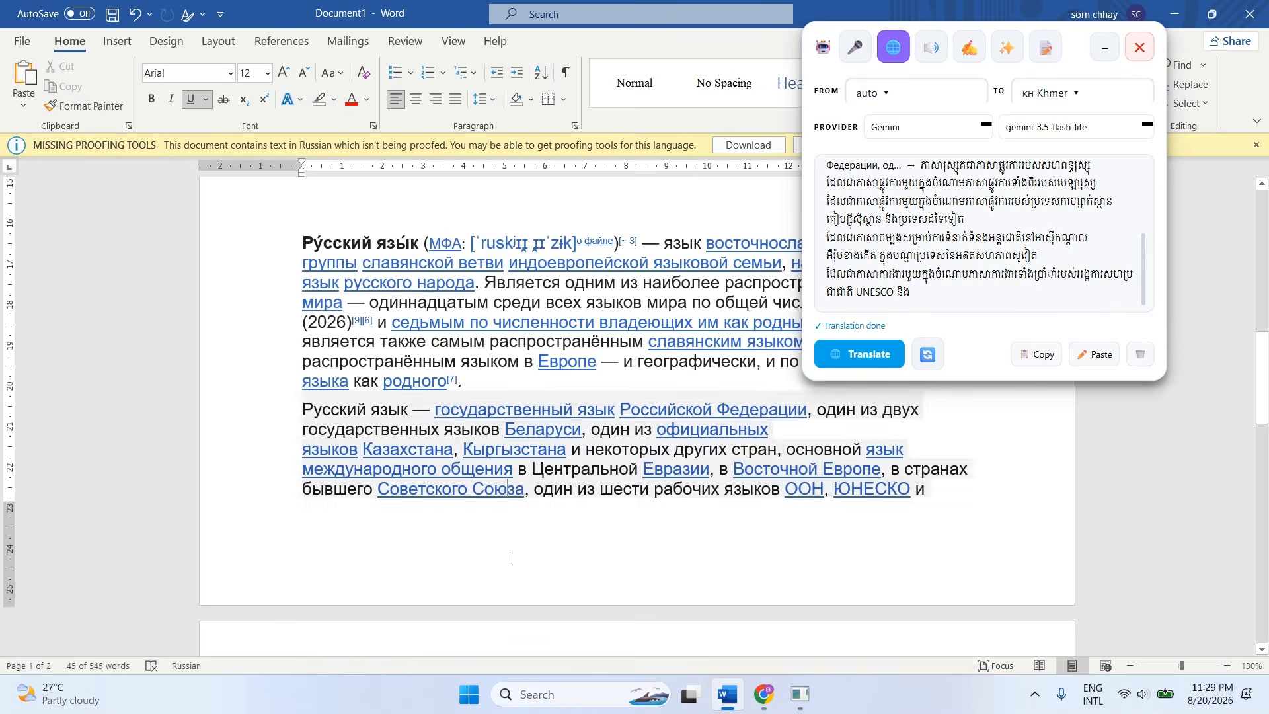
# Look over the document's English and Russian passages, view the voice dictation tool, and return to the translation tool.
pyautogui.scroll(5, 509, 559)
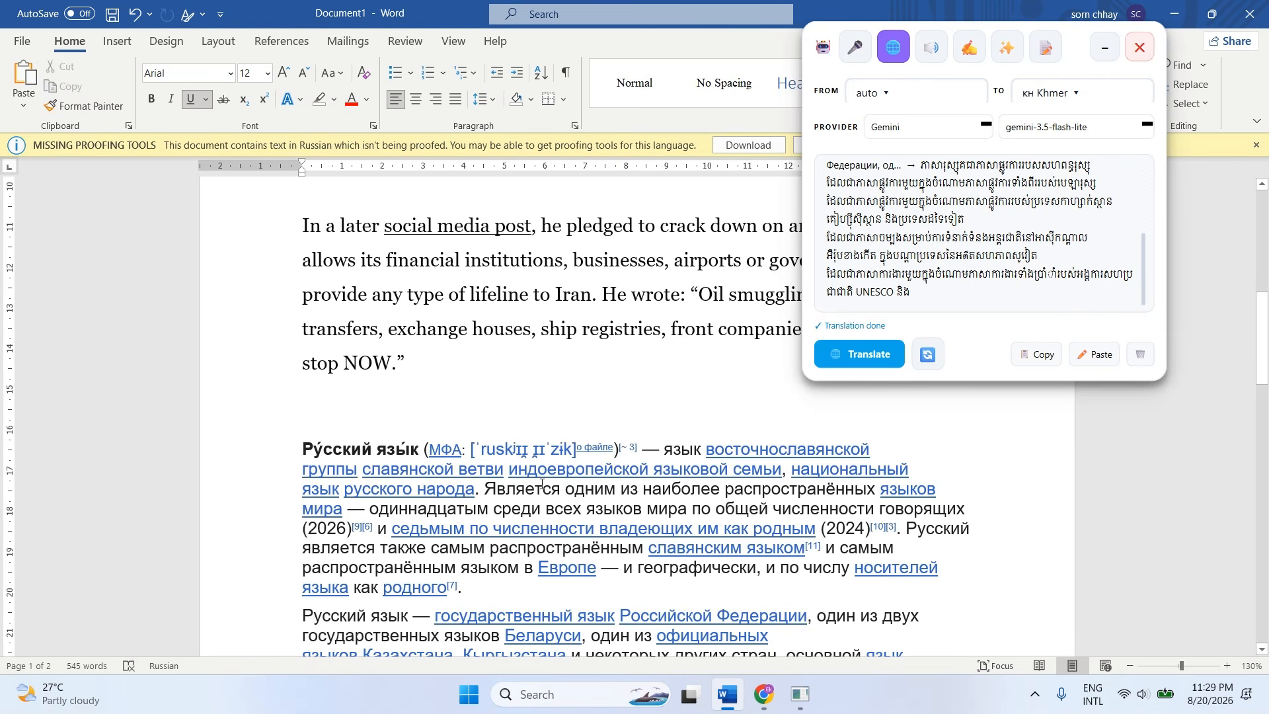
pyautogui.scroll(-3, 539, 487)
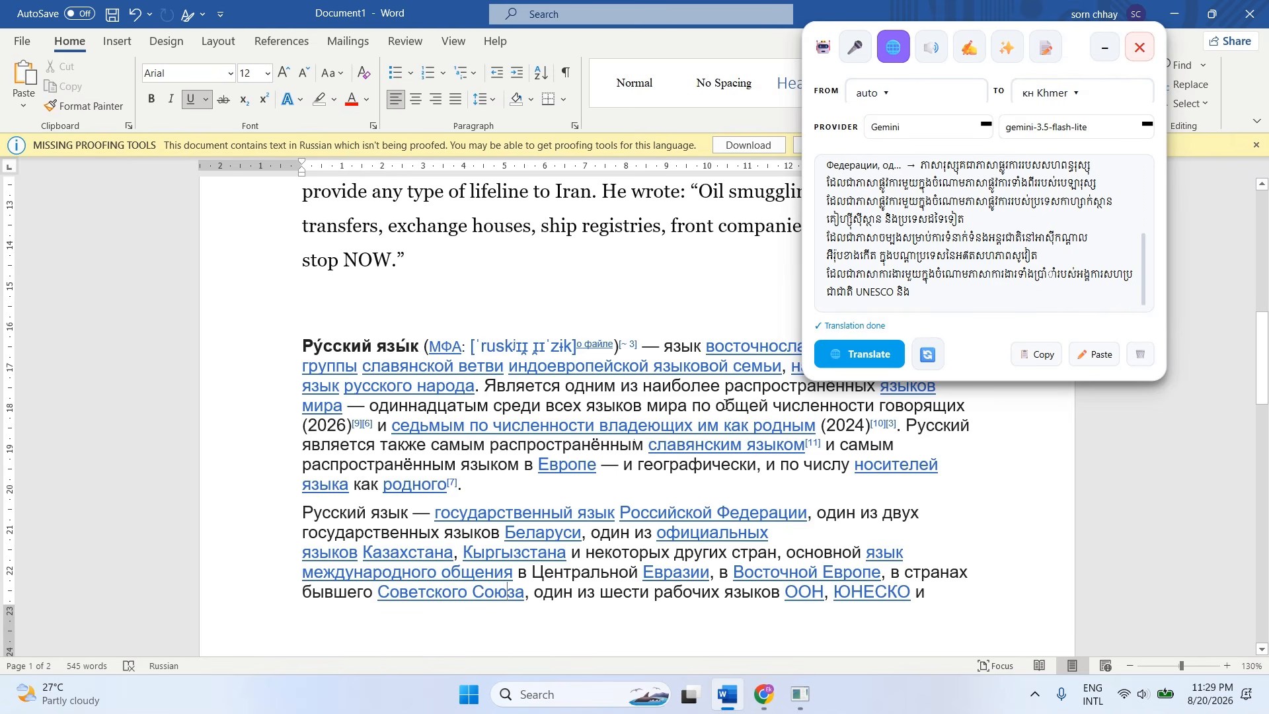
pyautogui.click(855, 47)
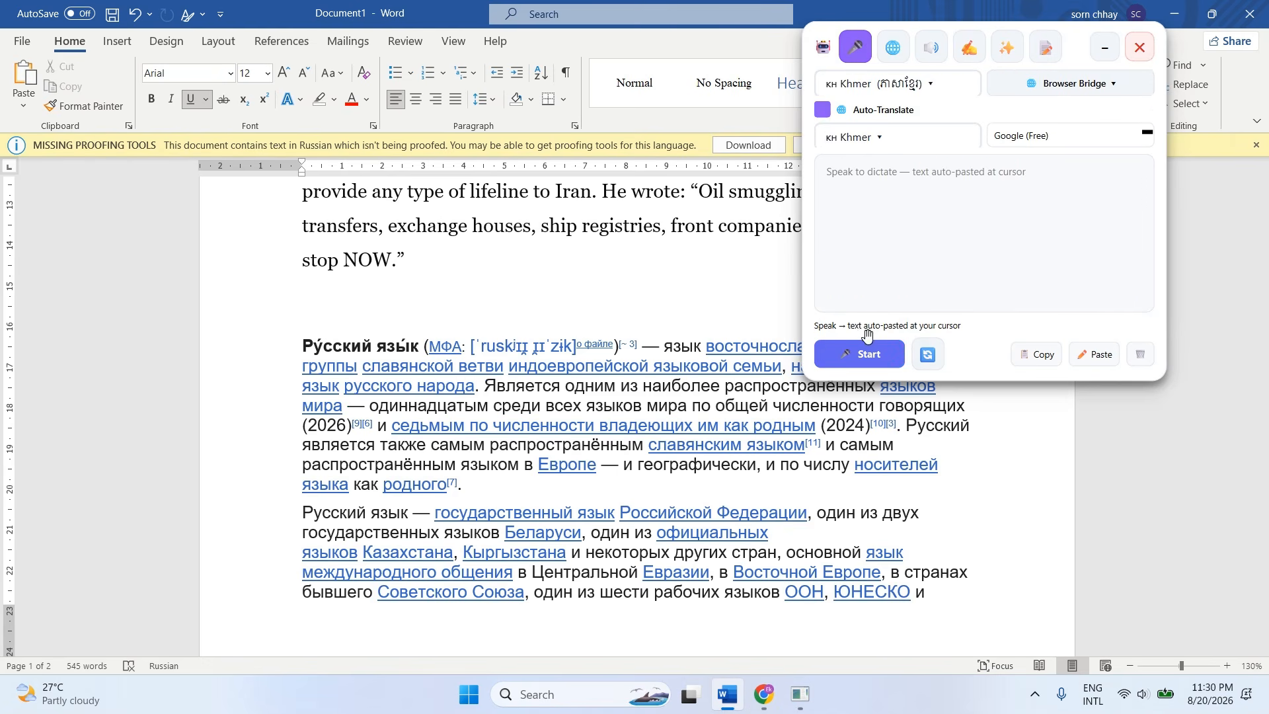
pyautogui.click(893, 46)
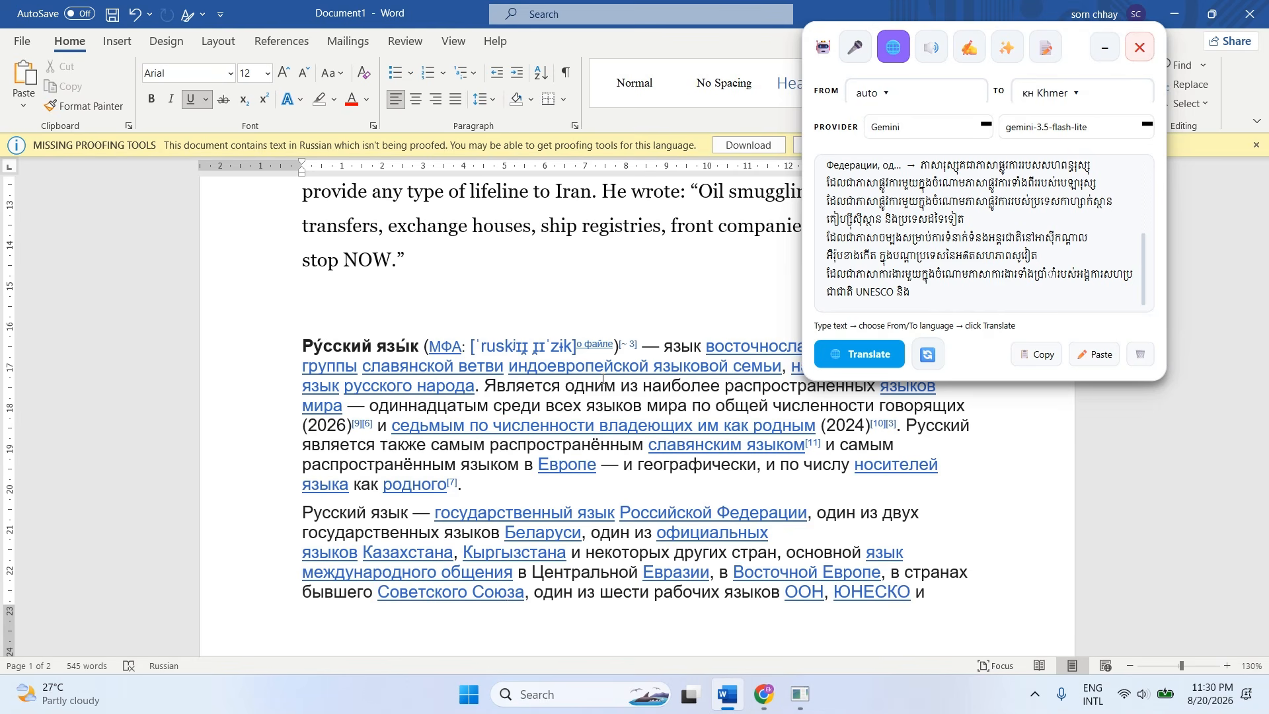
# Place the cursor after "stop NOW." and move the floating translation tool clear of the paragraph beginning "The president has halted all conversations".
pyautogui.click(609, 265)
pyautogui.scroll(3, 609, 265)
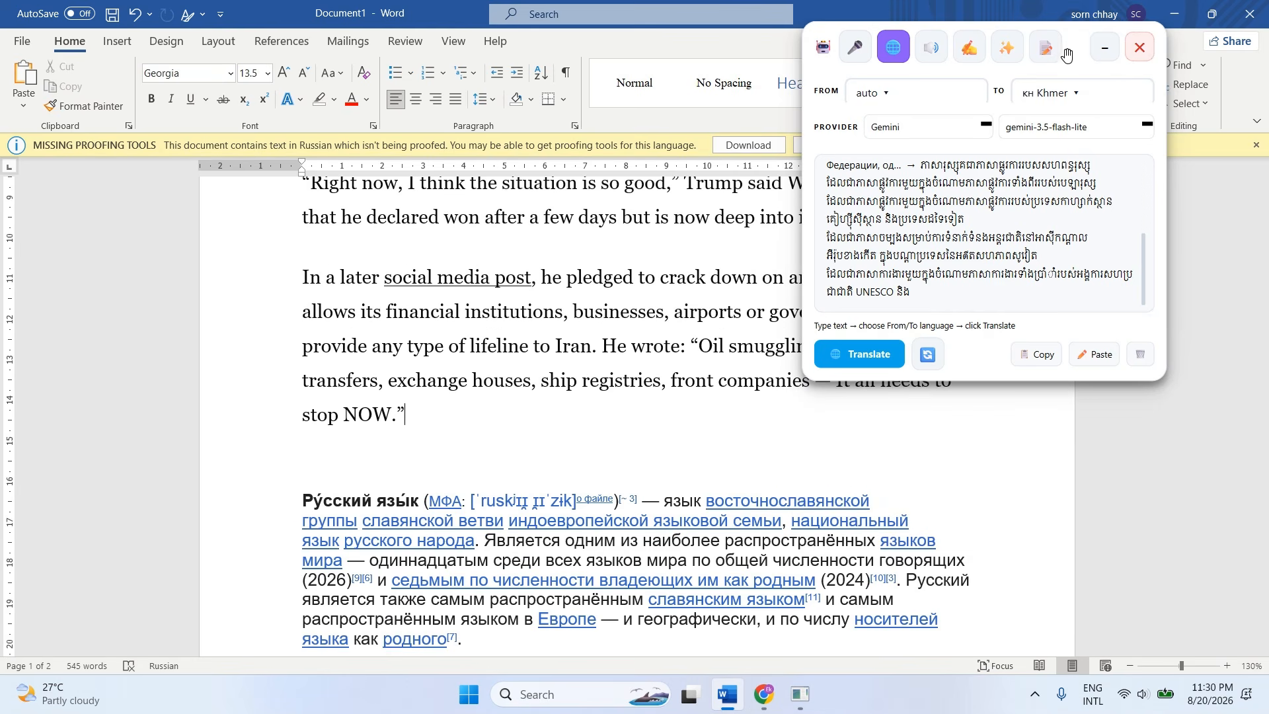
pyautogui.moveTo(1066, 53); pyautogui.dragTo(581, 377)
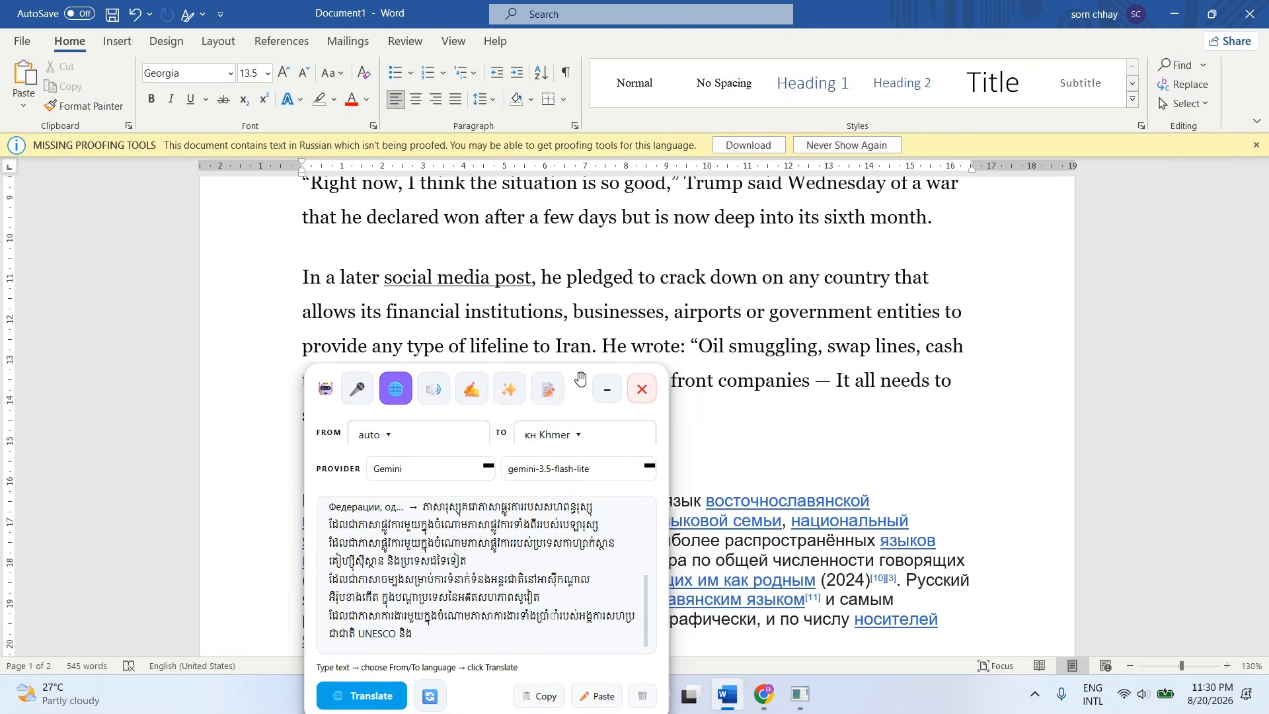
pyautogui.scroll(4, 499, 270)
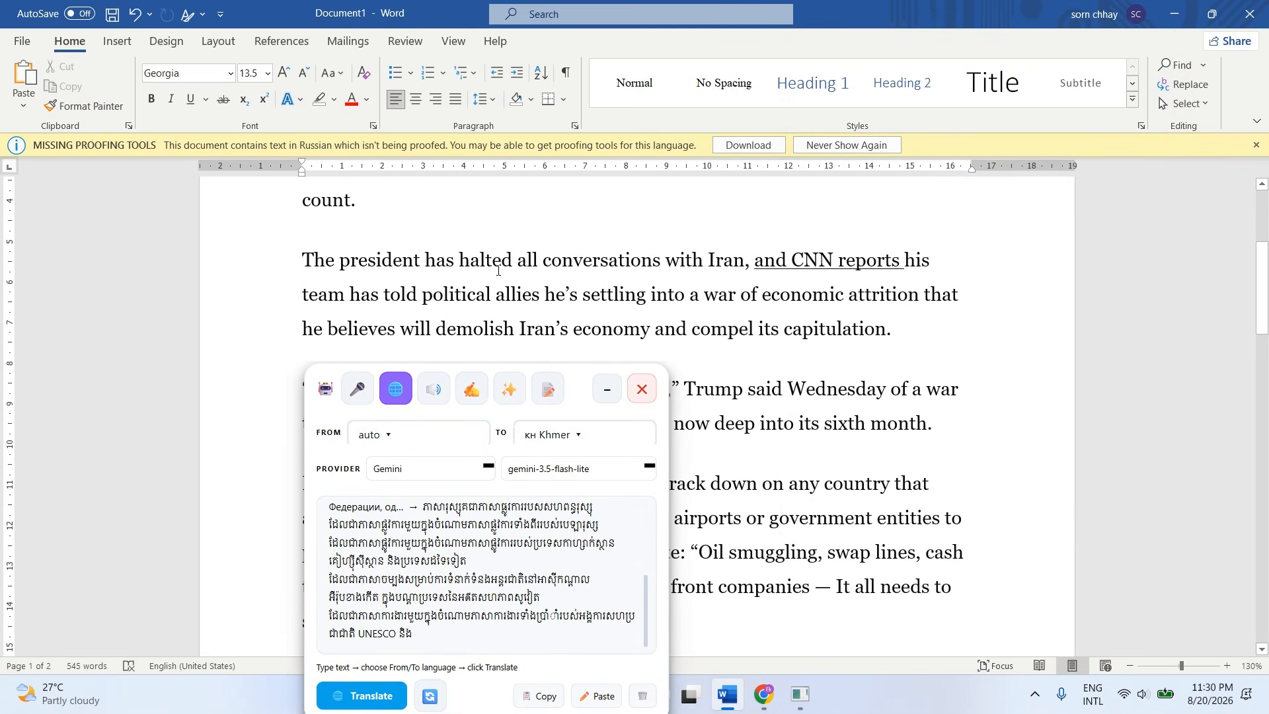
pyautogui.scroll(4, 498, 270)
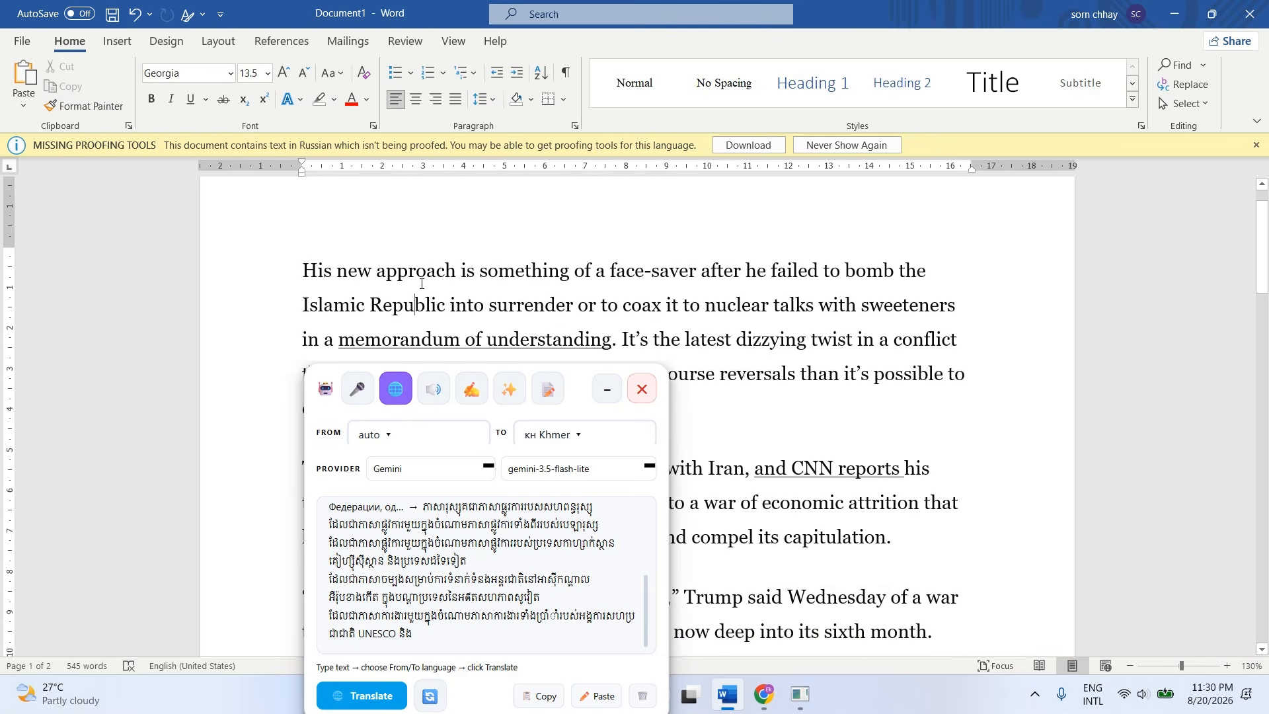
pyautogui.moveTo(303, 271); pyautogui.dragTo(563, 266)
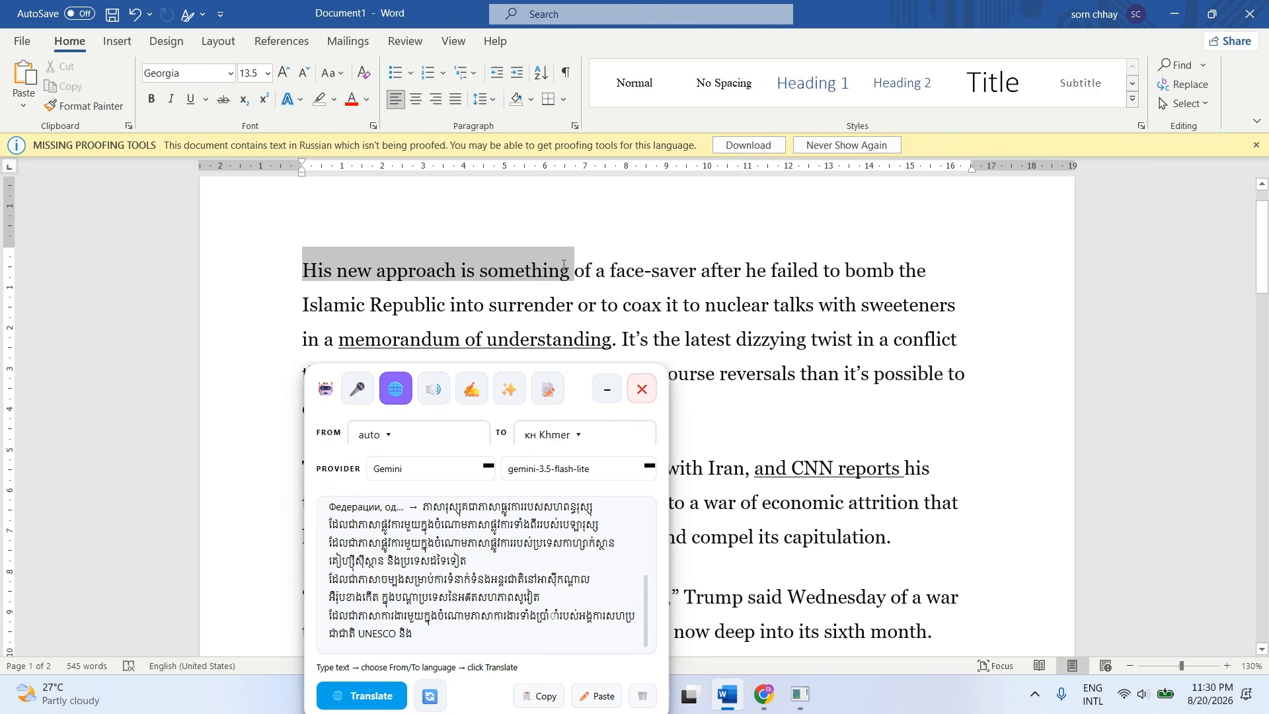
pyautogui.click(790, 304)
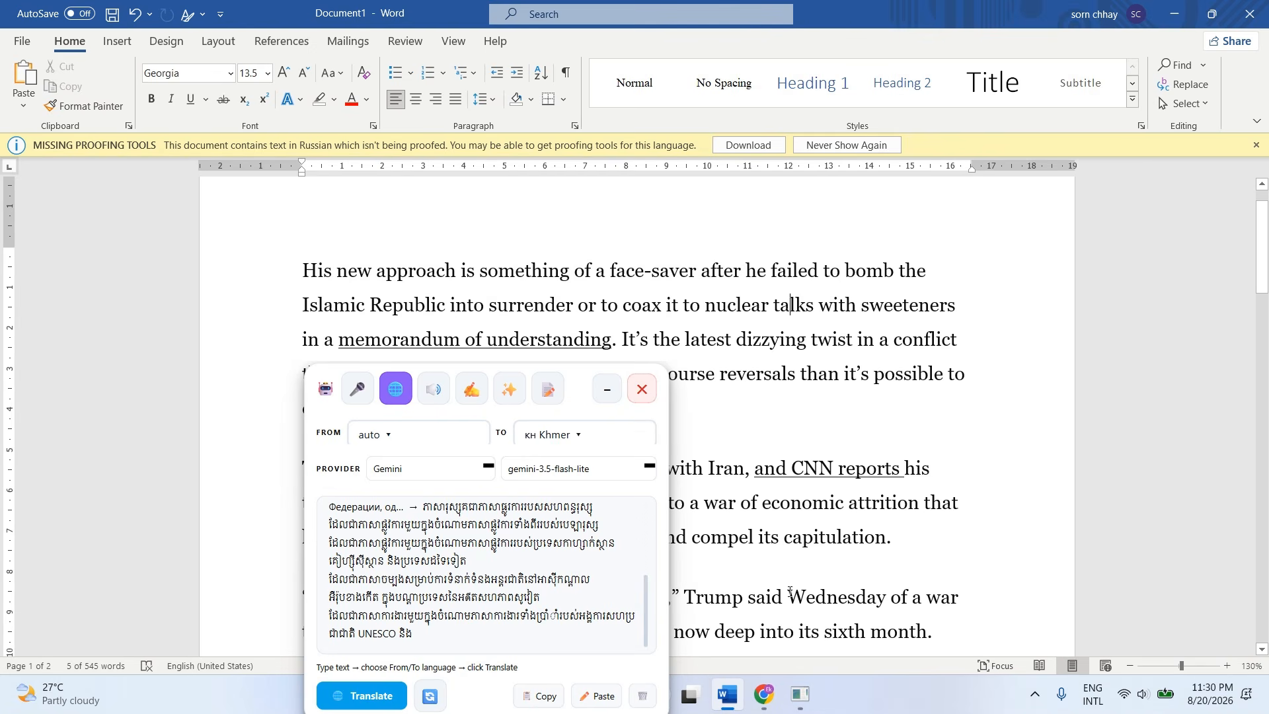
# Switch to Chrome and run a Google search for "kampucheathmey" in a new tab.
pyautogui.click(763, 696)
pyautogui.click(687, 16)
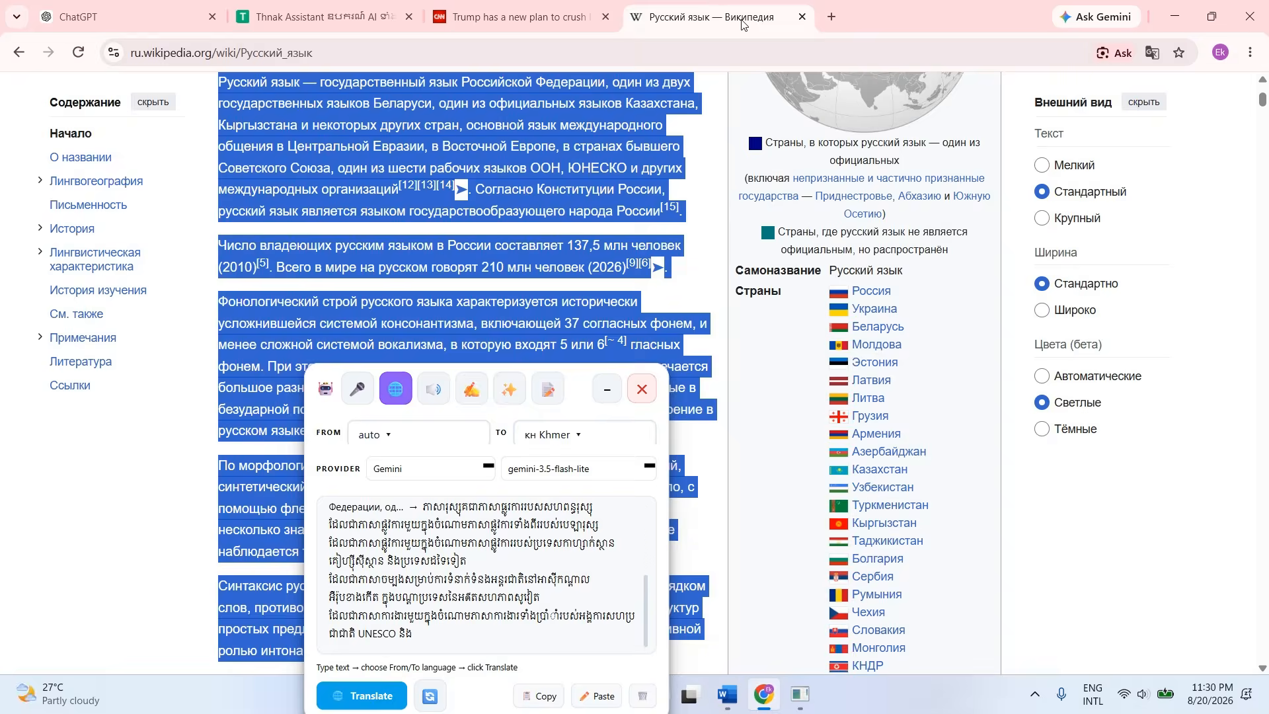
pyautogui.click(832, 20)
pyautogui.write('kh')
pyautogui.press('BackSpace')
pyautogui.press('BackSpace')
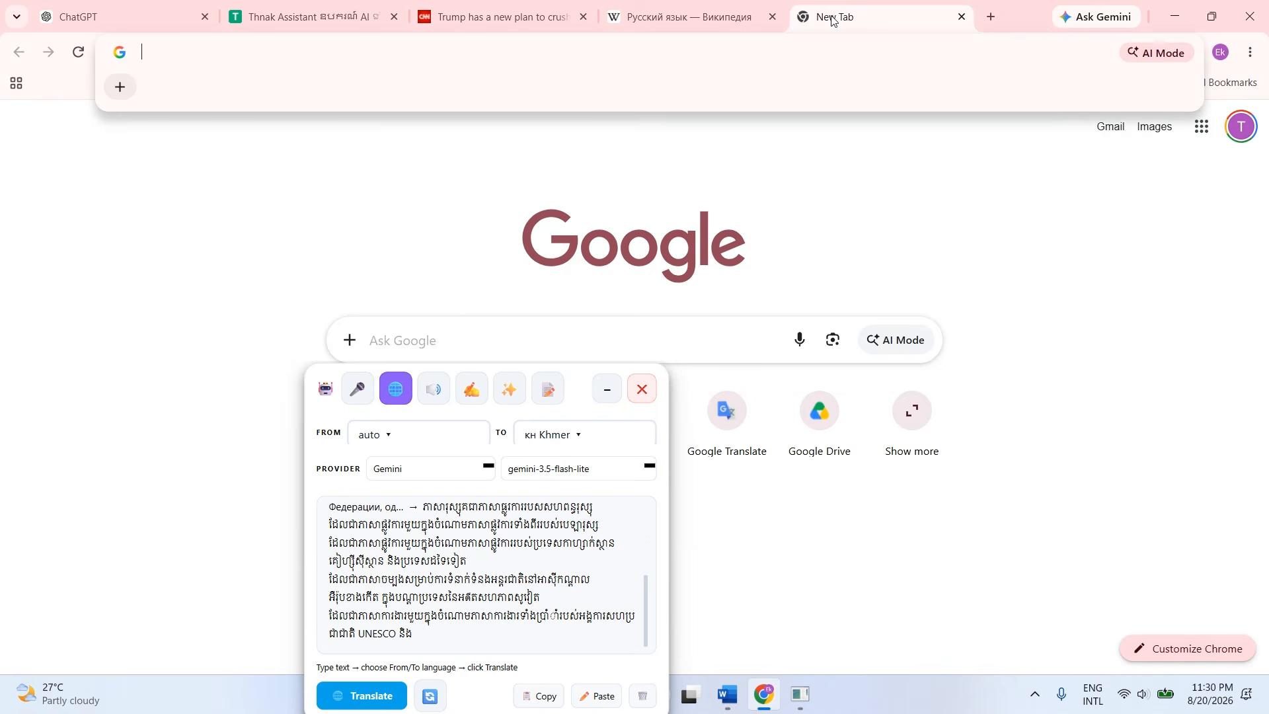
pyautogui.write('kamp')
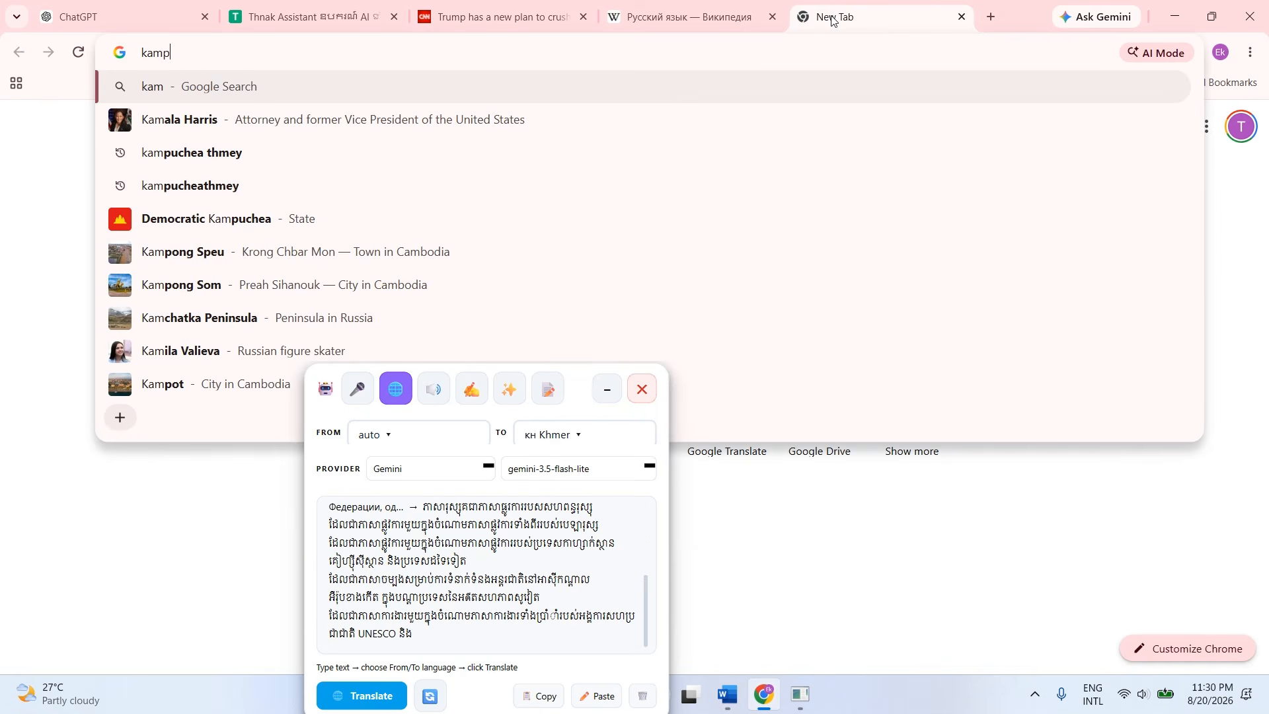
pyautogui.write('ucheathme')
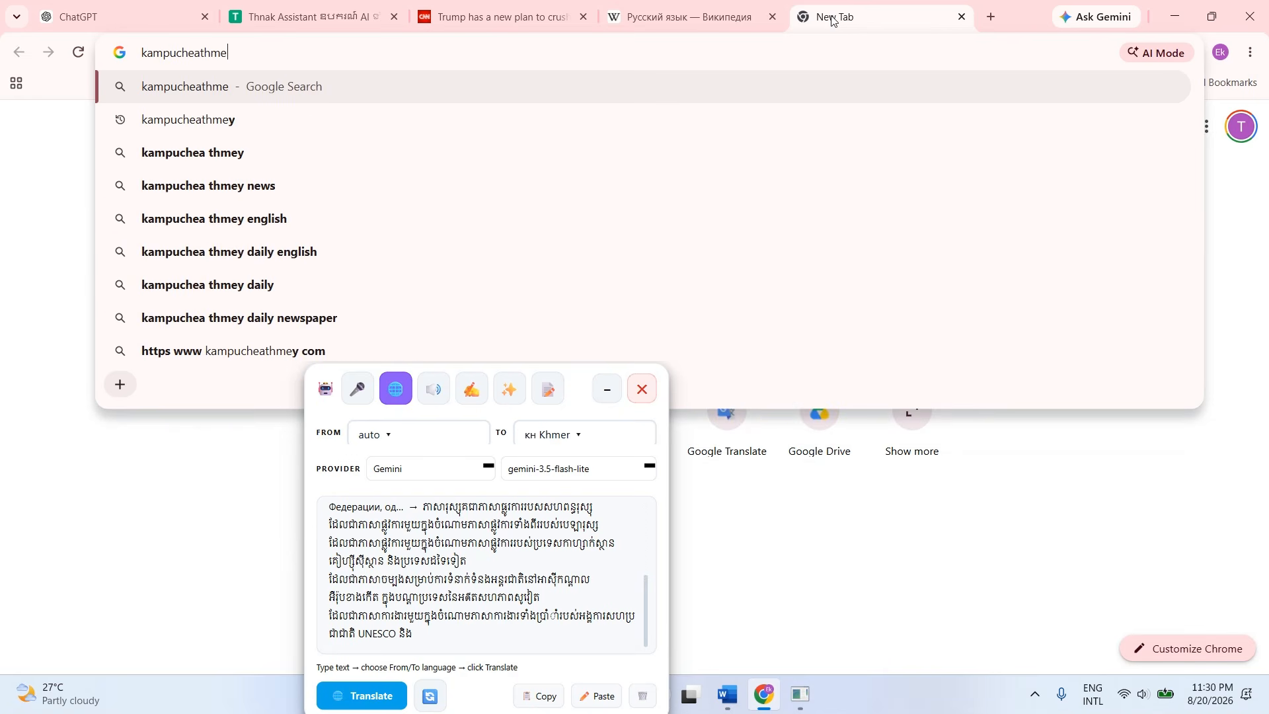
pyautogui.write('y')
pyautogui.press('Return')
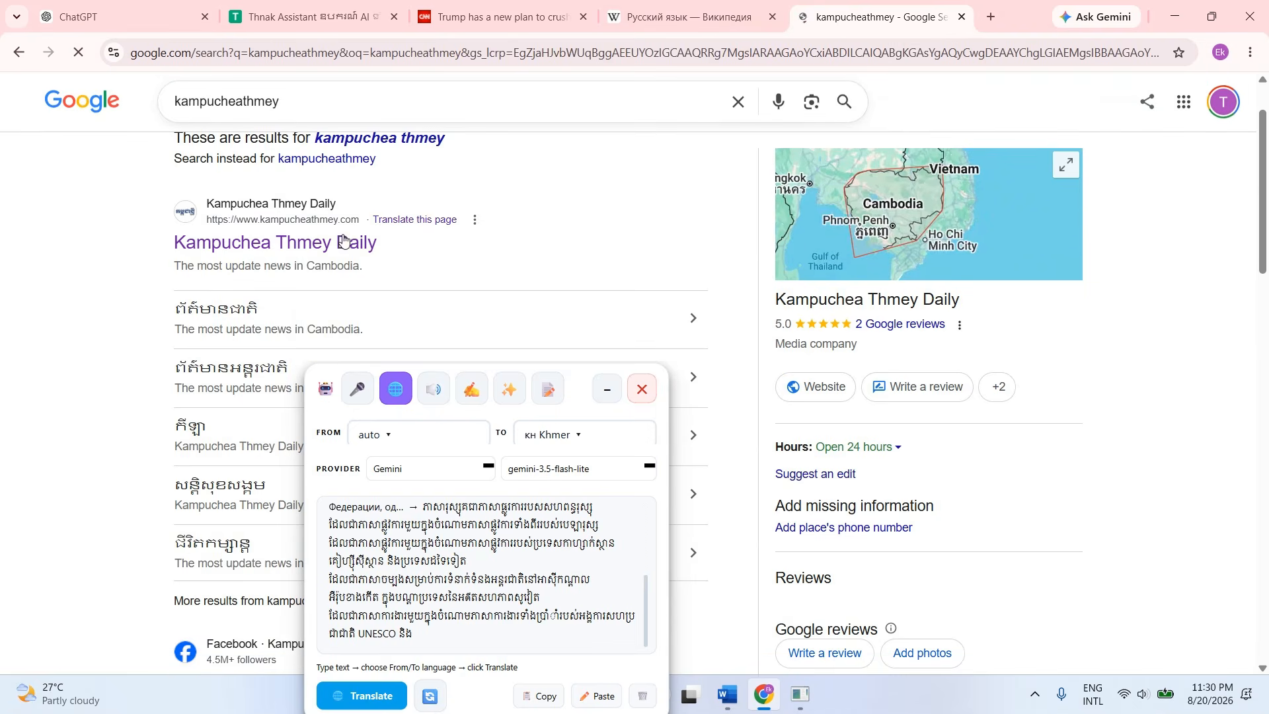
# Open the Kampuchea Thmey Daily website and dismiss its pop-up advertisement and notification request.
pyautogui.click(332, 240)
pyautogui.scroll(-2, 529, 242)
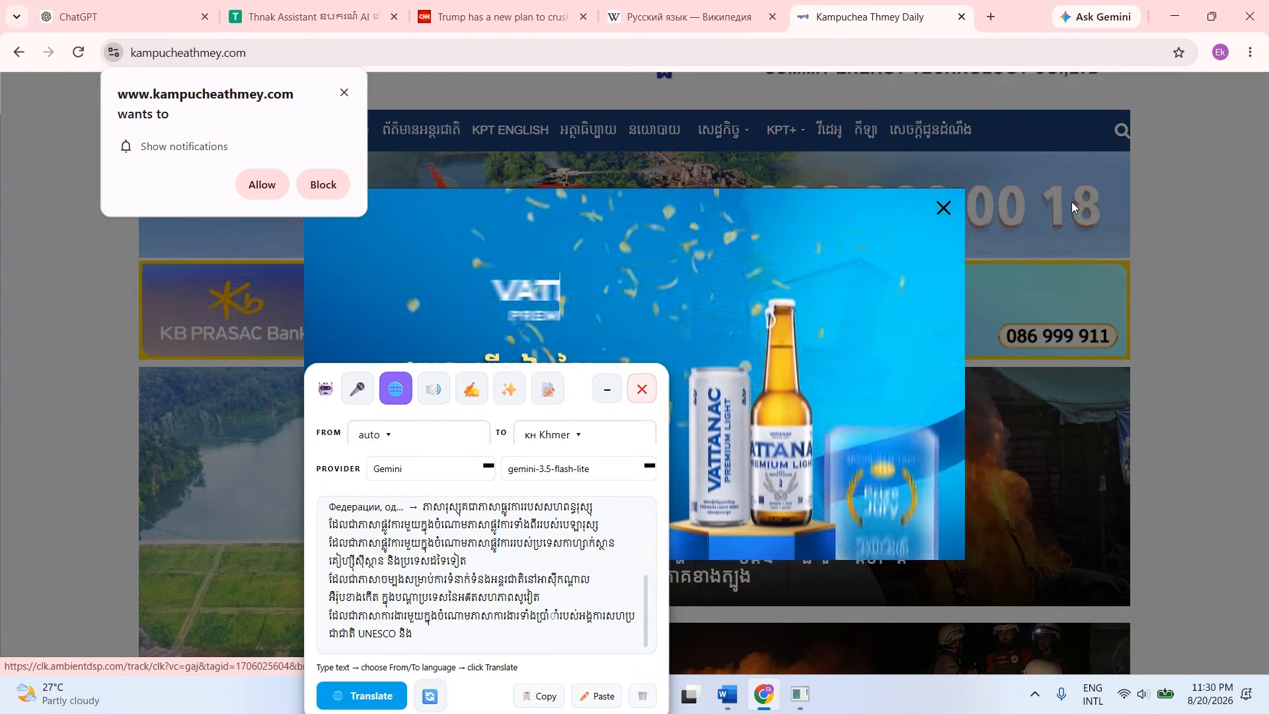
pyautogui.click(942, 208)
pyautogui.click(342, 93)
pyautogui.scroll(-10, 569, 198)
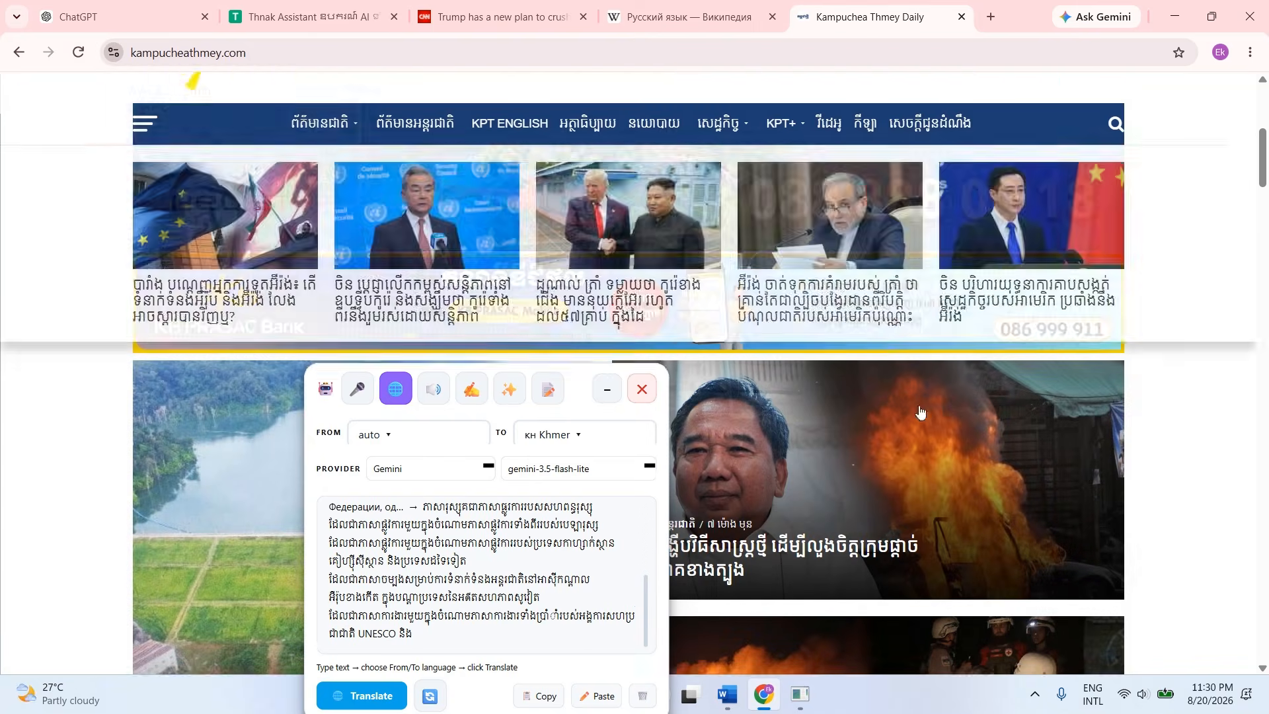
# Open the news article about Thailand's new strategy, dismiss the advertisement, and copy the three Khmer paragraphs beginning "ការវាយប្រហារដ៏សាហាវនោះ".
pyautogui.click(811, 148)
pyautogui.scroll(-3, 813, 262)
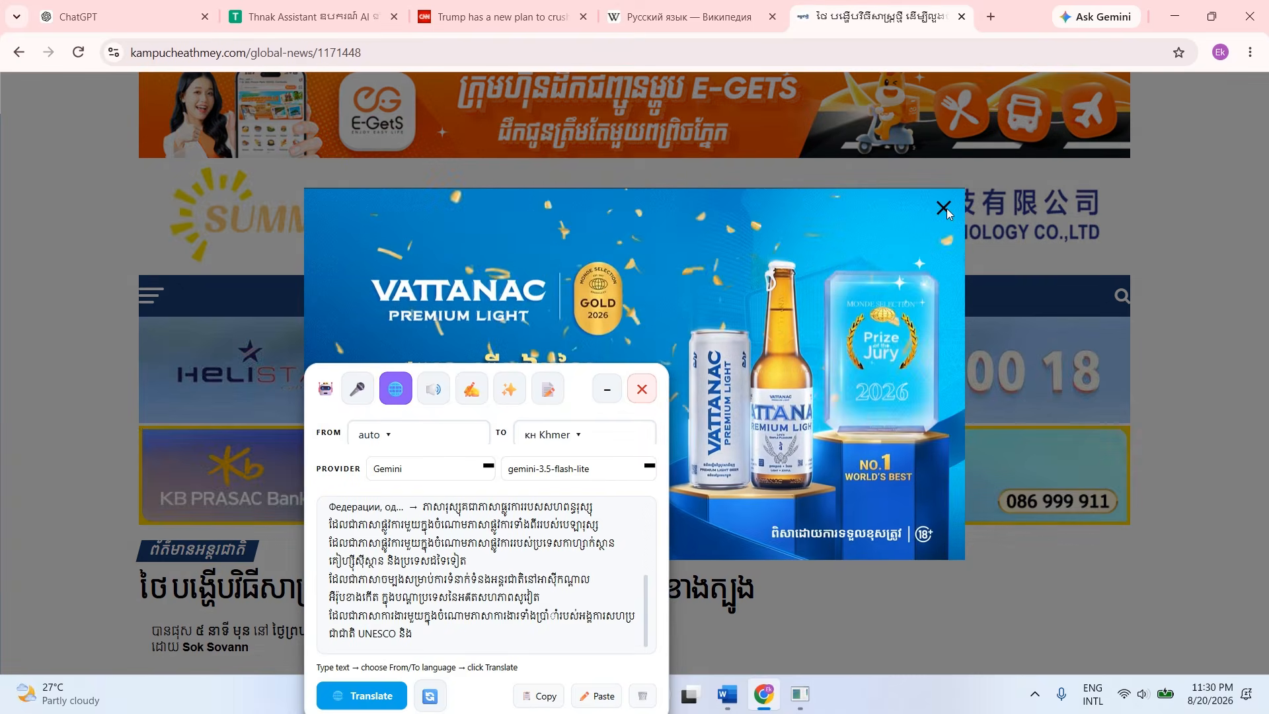
pyautogui.click(947, 210)
pyautogui.scroll(-10, 640, 248)
pyautogui.scroll(-6, 641, 247)
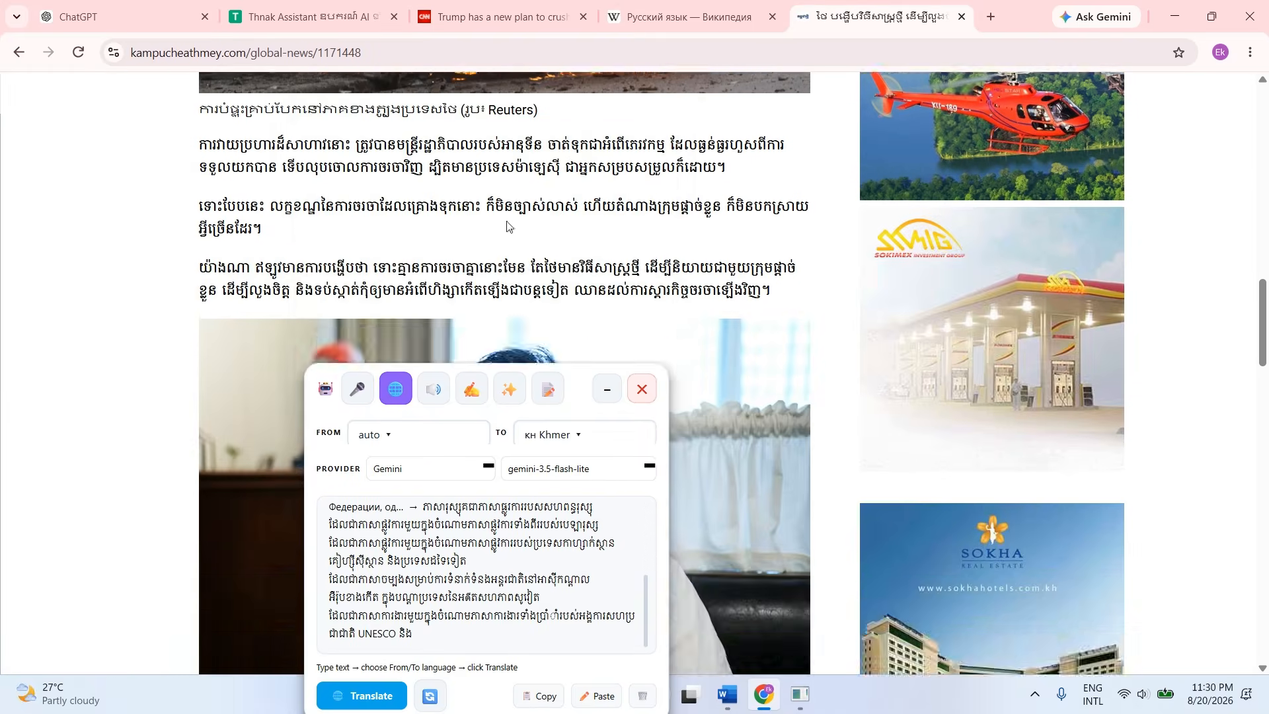
pyautogui.moveTo(199, 154); pyautogui.dragTo(797, 360)
# Return to the Word document, move the floating translation tool off the opening paragraph and collapse it to its compact form.
pyautogui.click(726, 697)
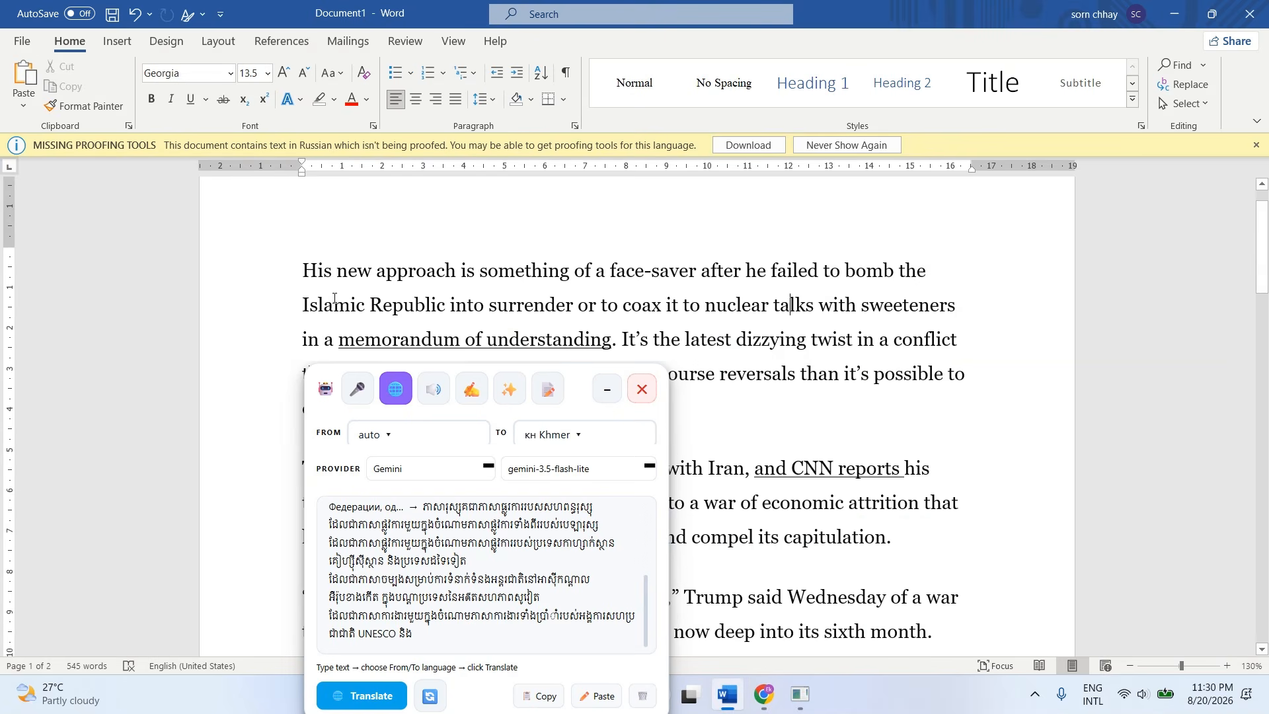
pyautogui.moveTo(564, 368); pyautogui.dragTo(1043, 156)
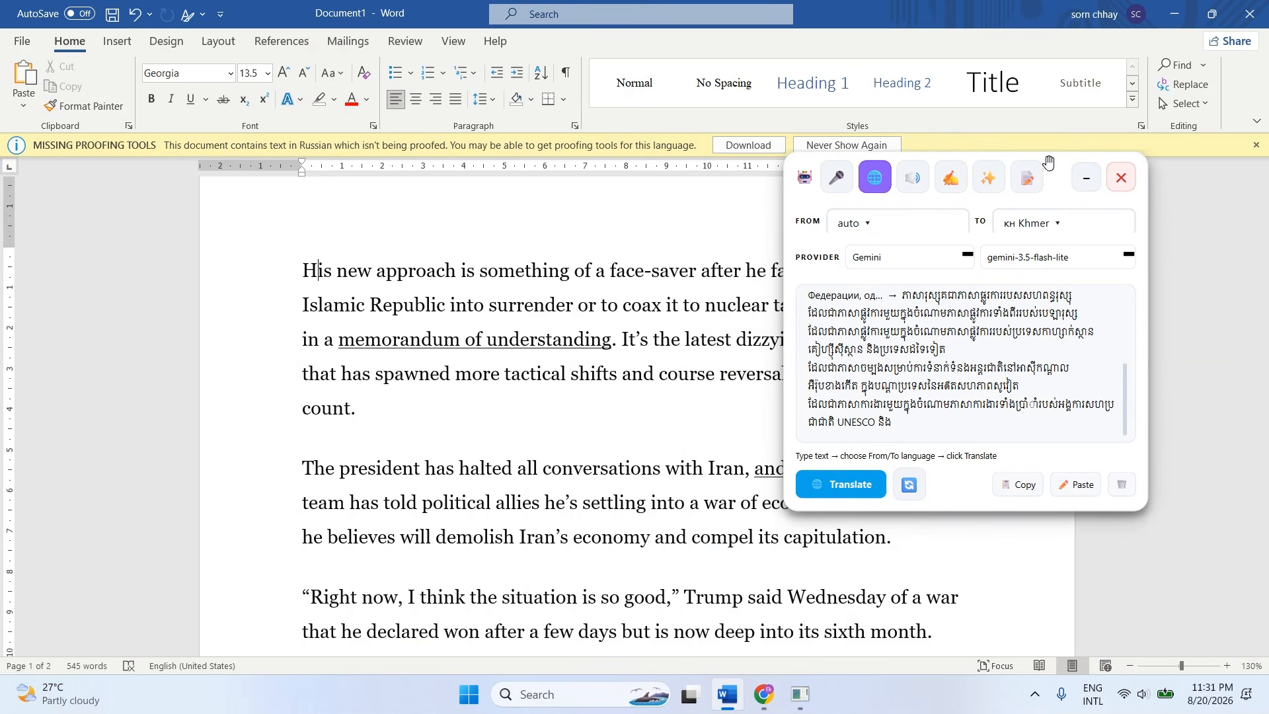
pyautogui.click(1084, 181)
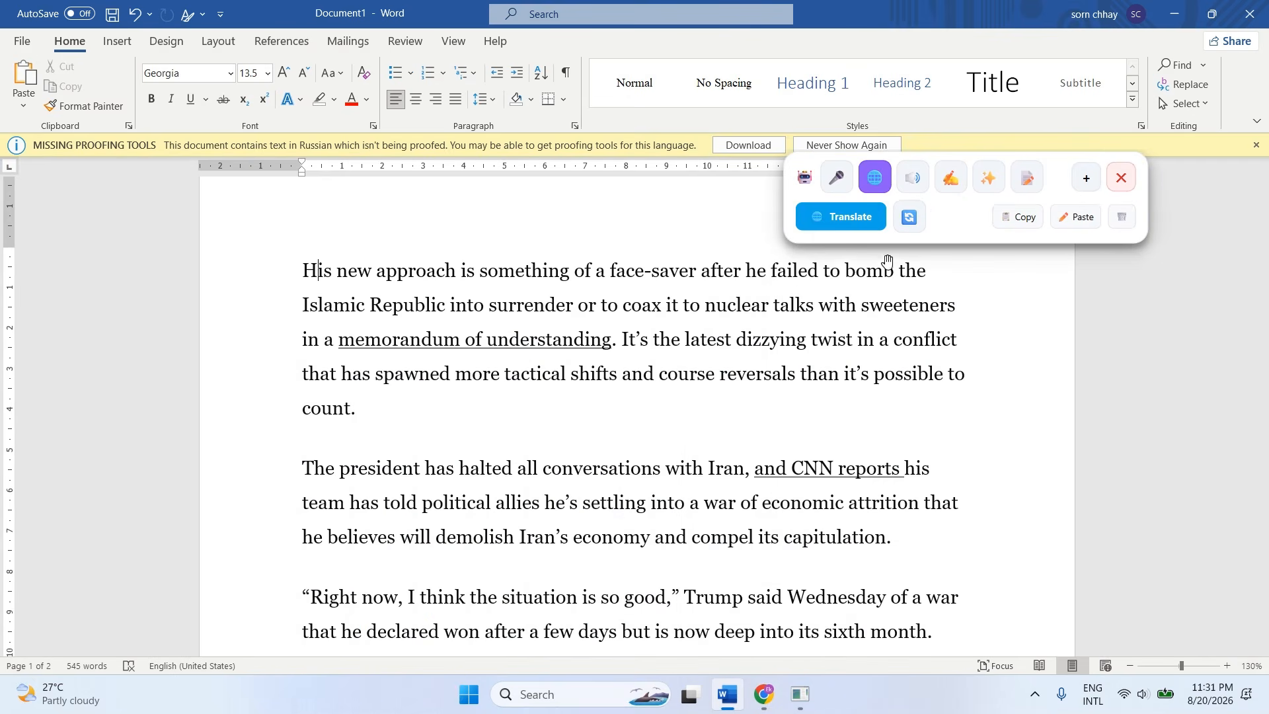
pyautogui.moveTo(957, 216); pyautogui.dragTo(983, 202)
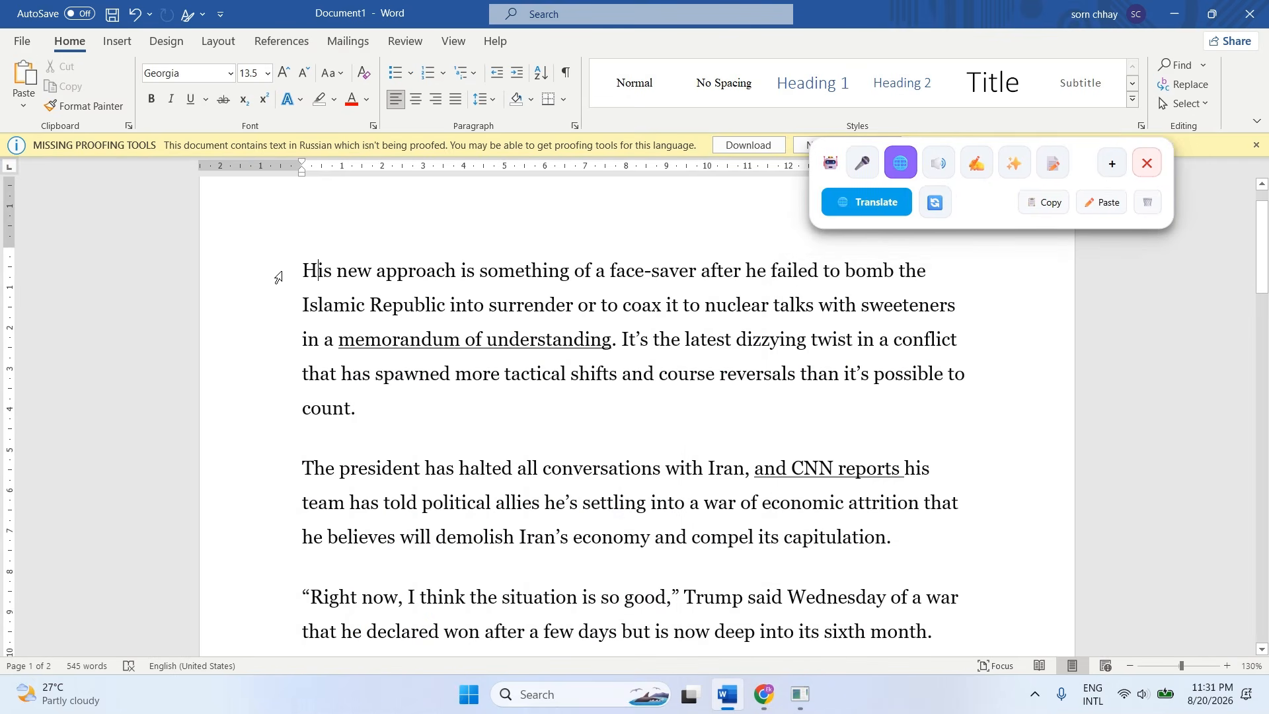
# Insert an empty line above "His new approach is something" and paste the copied Khmer paragraphs there.
pyautogui.click(305, 265)
pyautogui.press('Return')
pyautogui.press('Up')
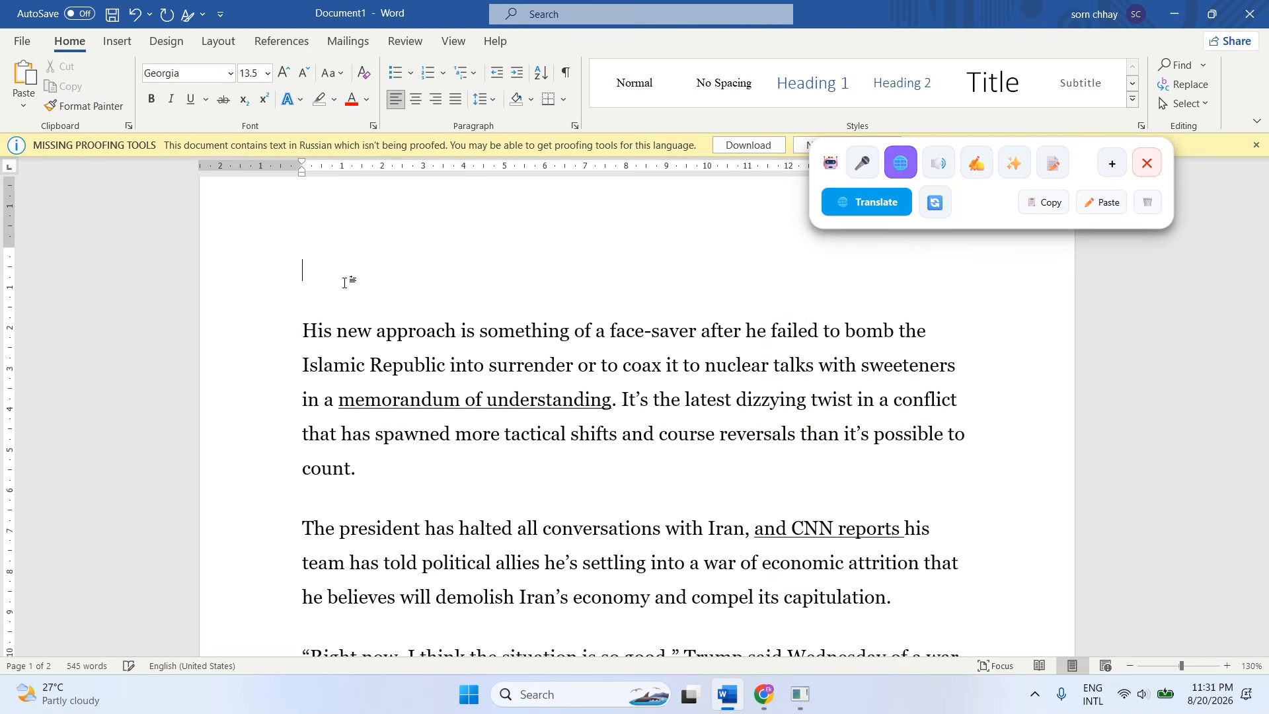
pyautogui.hotkey('ctrl', 'v')
# Set the font of the pasted Khmer paragraphs to Khmer OS Siemreap and clear the selection.
pyautogui.moveTo(382, 395); pyautogui.dragTo(298, 259)
pyautogui.click(197, 67)
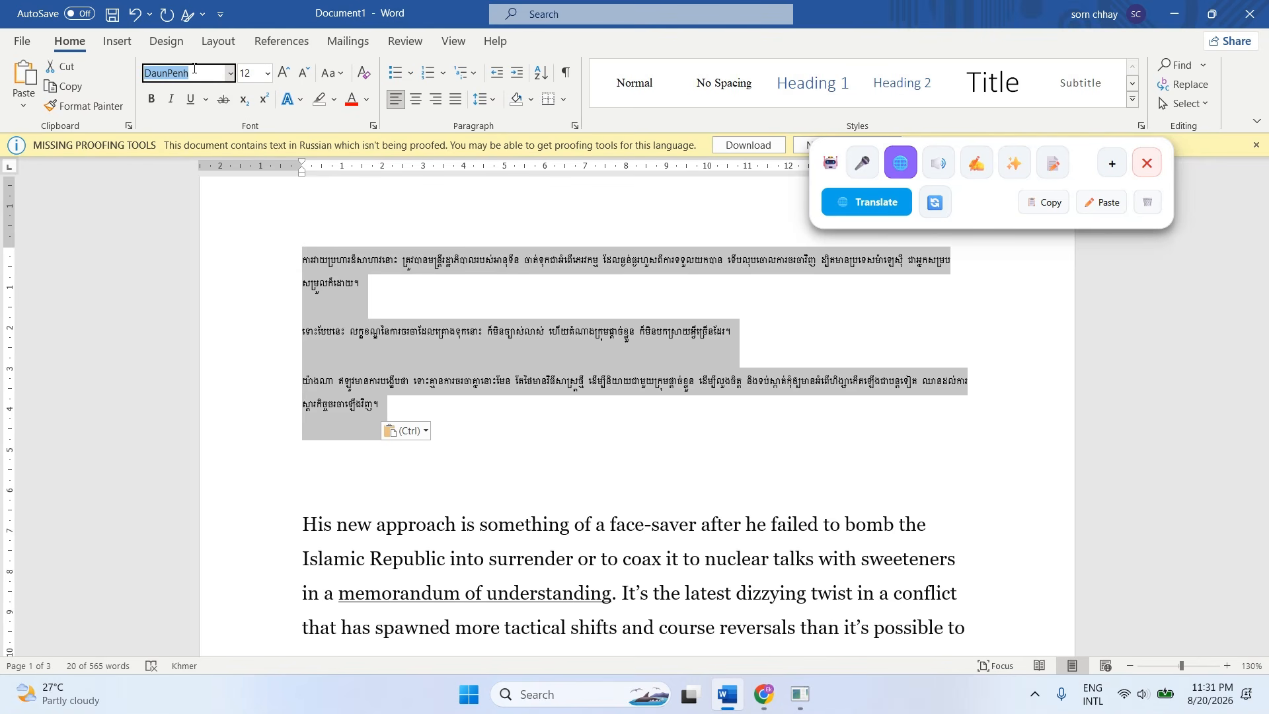
pyautogui.write('Khmer OS')
pyautogui.press('Return')
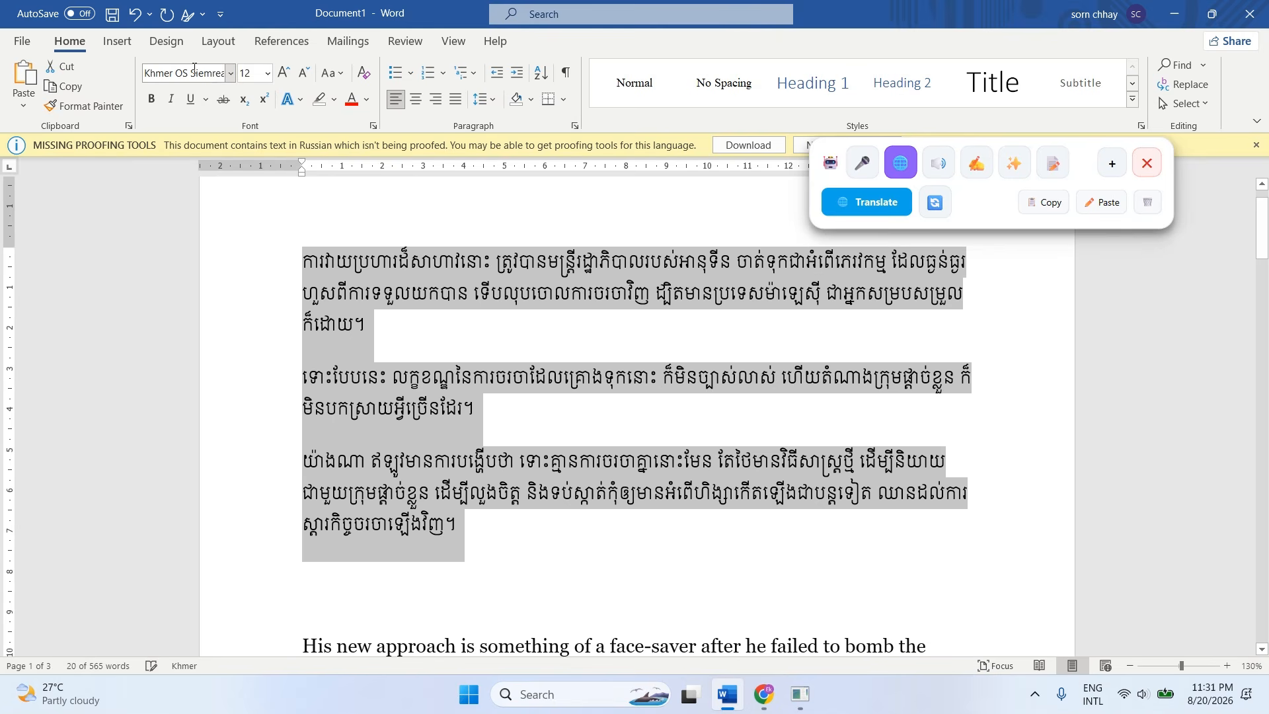
pyautogui.click(469, 353)
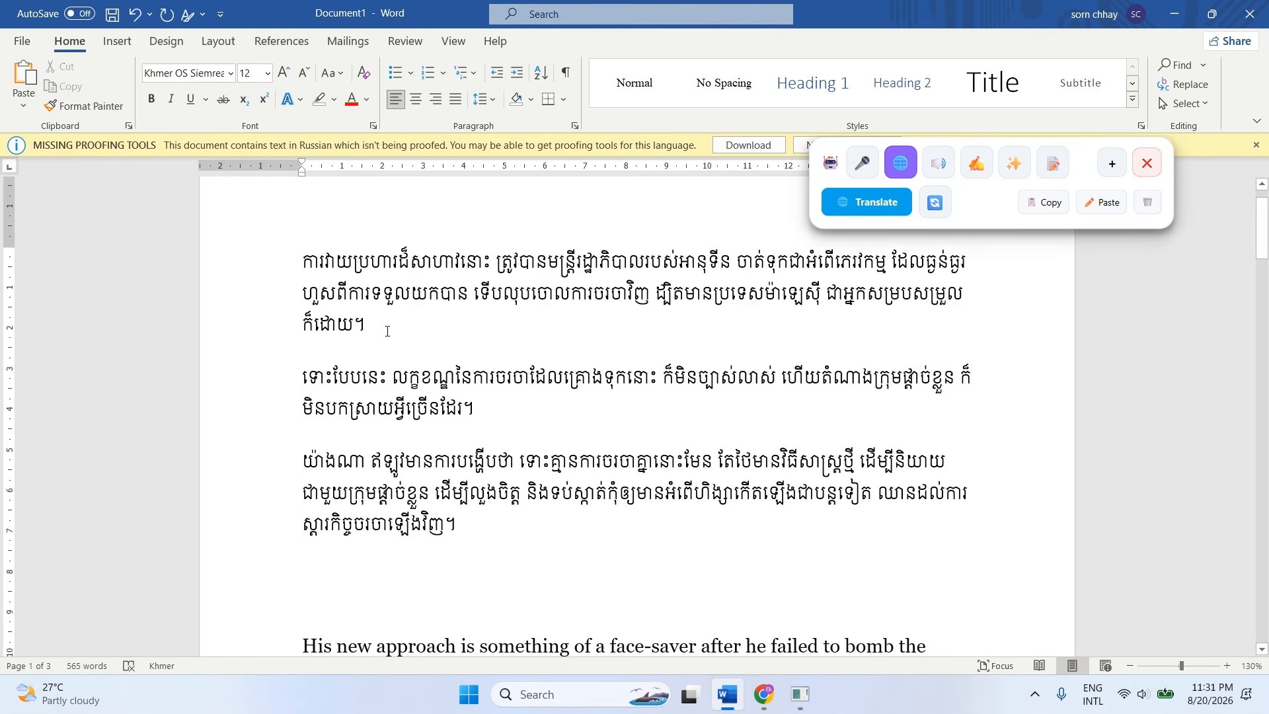
pyautogui.moveTo(494, 261); pyautogui.dragTo(317, 261)
pyautogui.press('Right')
pyautogui.moveTo(466, 259); pyautogui.dragTo(305, 262)
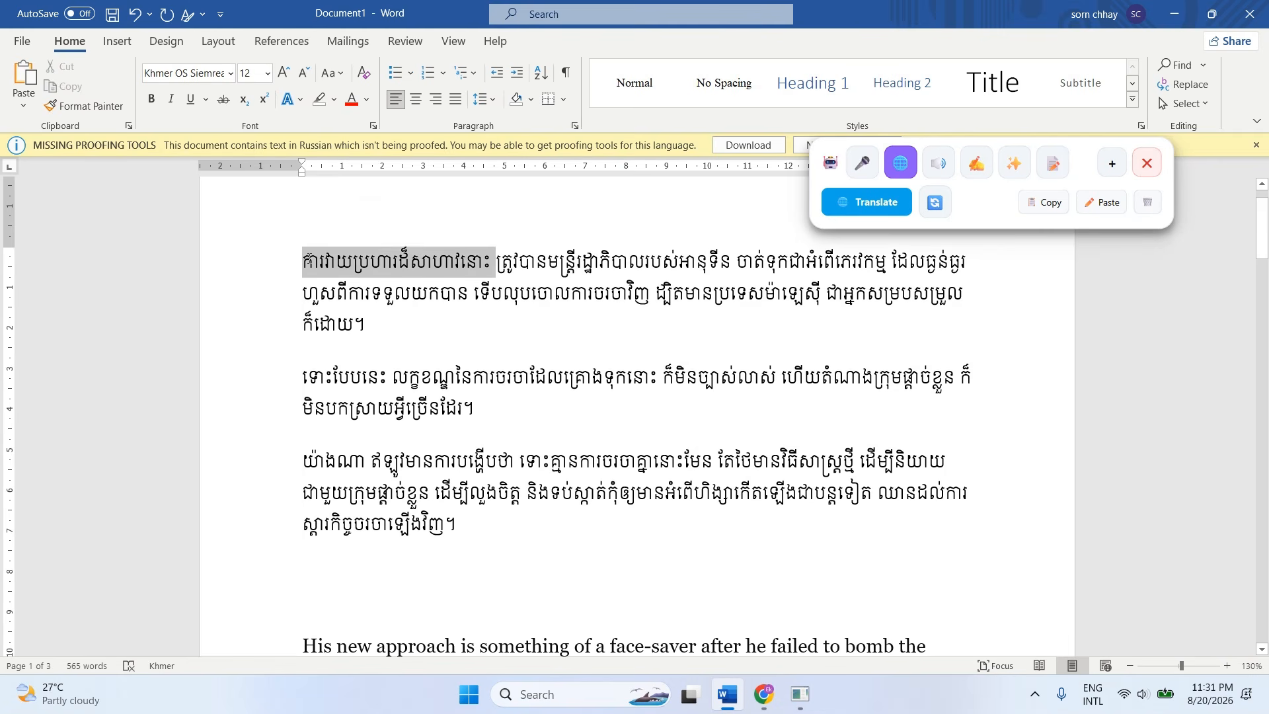
pyautogui.click(374, 327)
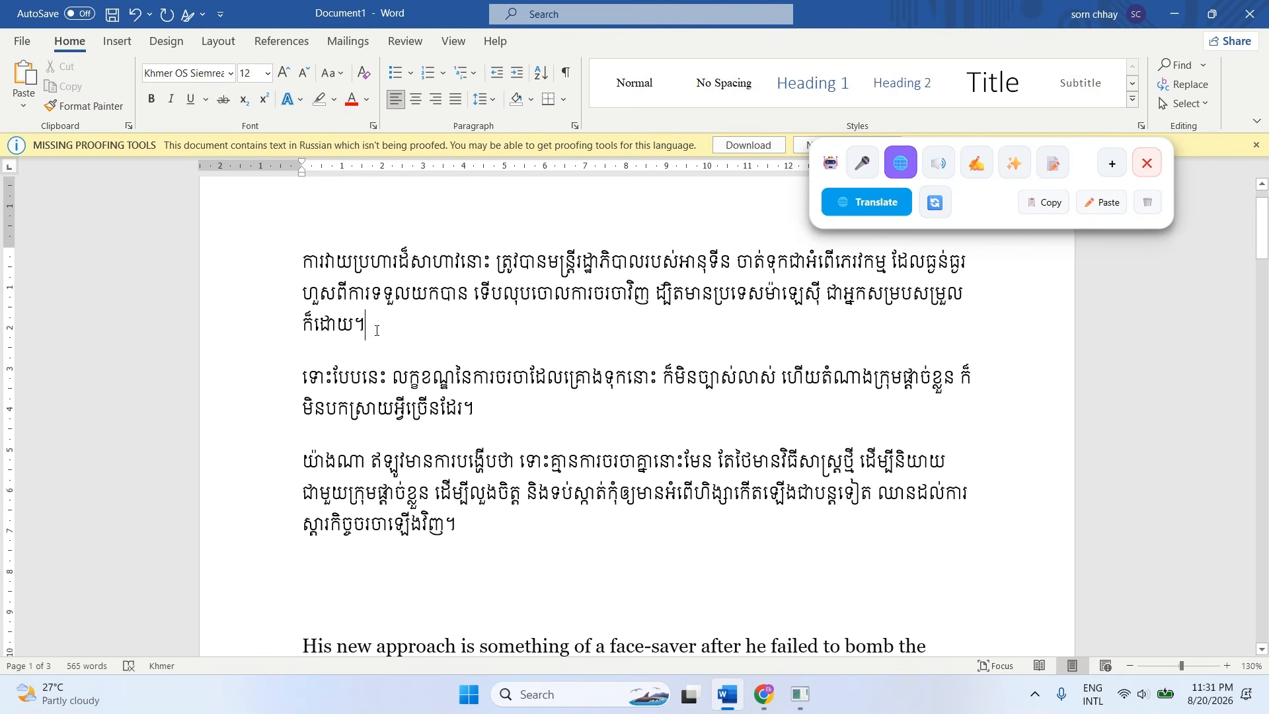
# Select the whole first Khmer paragraph and read it aloud with the floating assistant's text-to-speech tool.
pyautogui.click(438, 295)
pyautogui.tripleClick(377, 331)
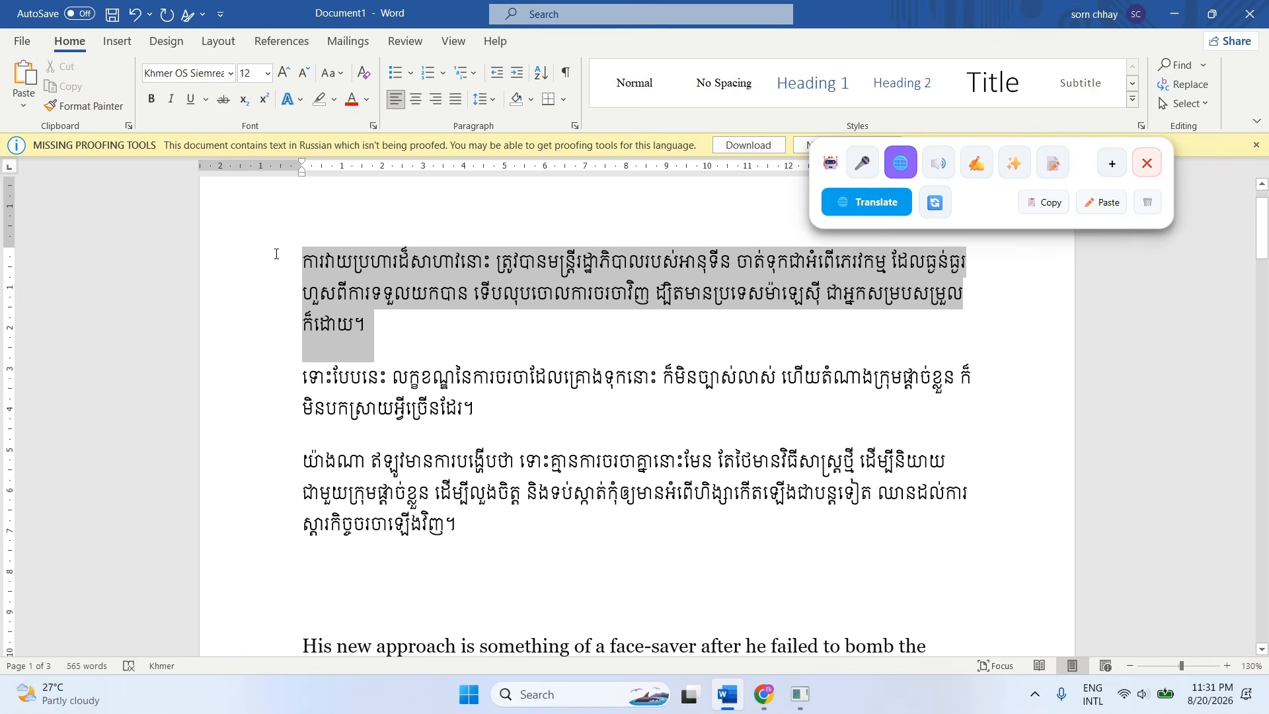
pyautogui.click(938, 173)
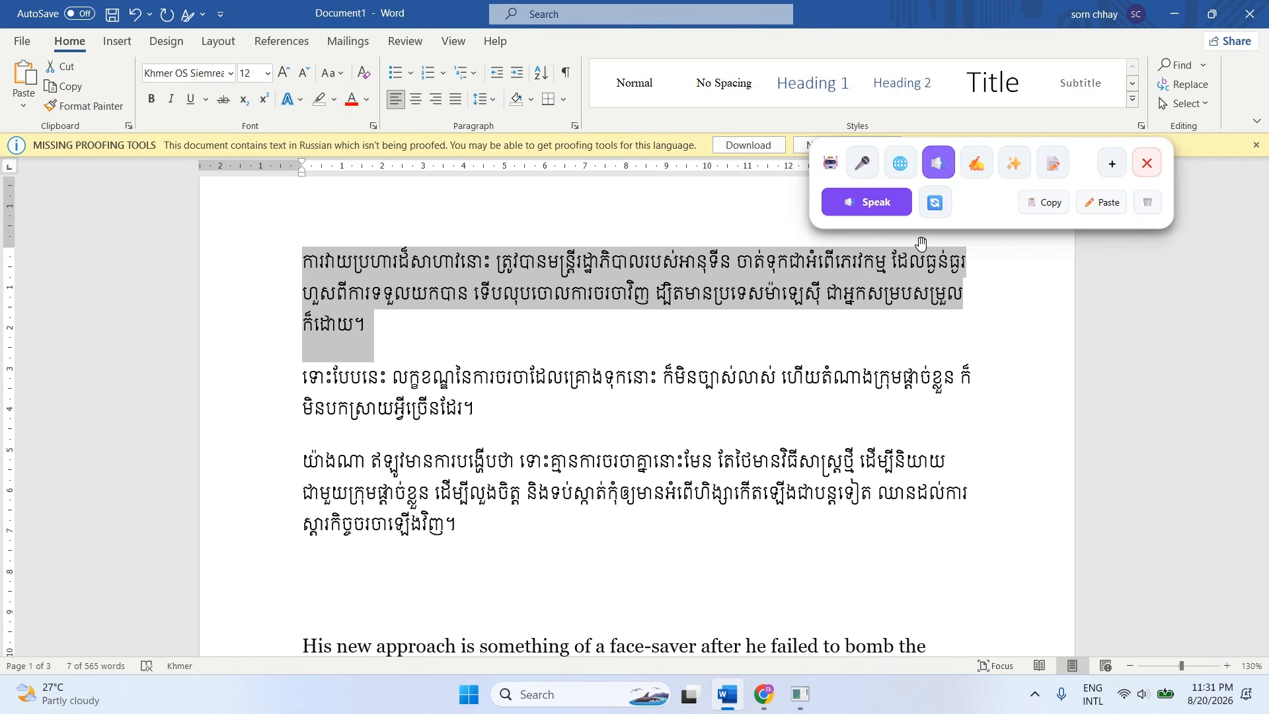
pyautogui.click(880, 208)
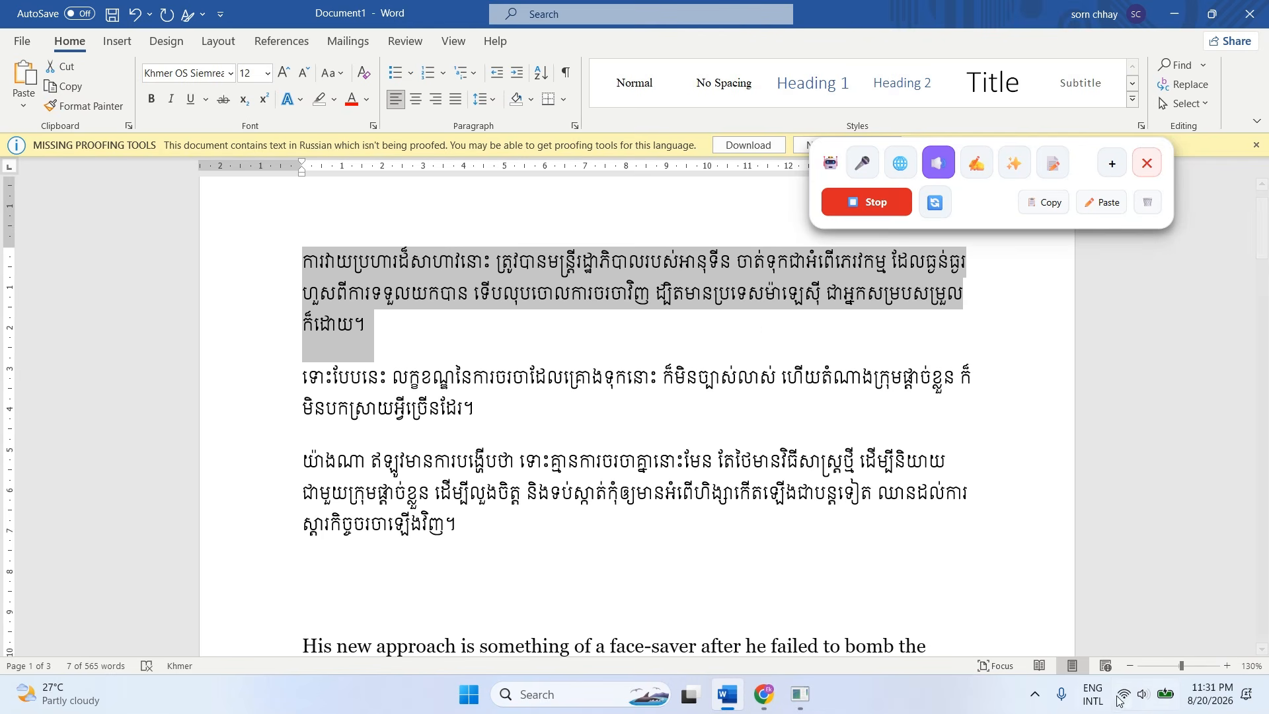
# Raise the system volume during the reading and clear the selection of the first Khmer paragraph.
pyautogui.click(1142, 694)
pyautogui.moveTo(1076, 595); pyautogui.dragTo(1134, 597)
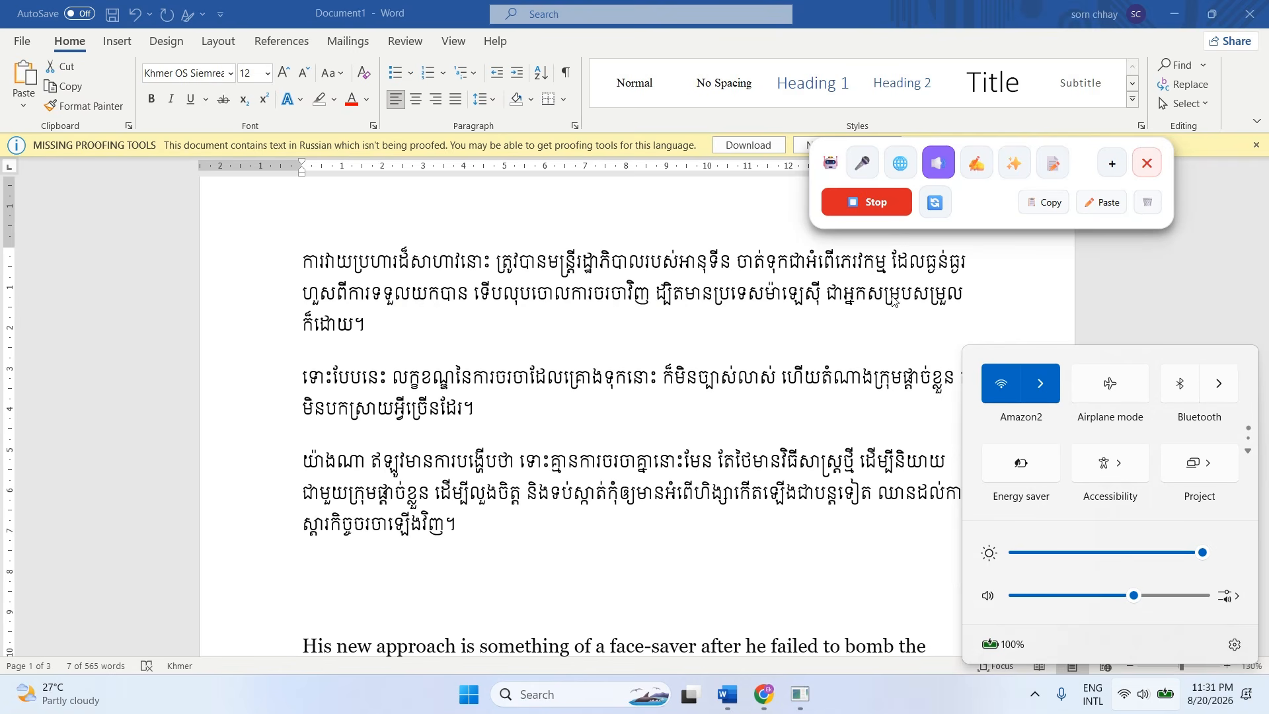
pyautogui.click(846, 300)
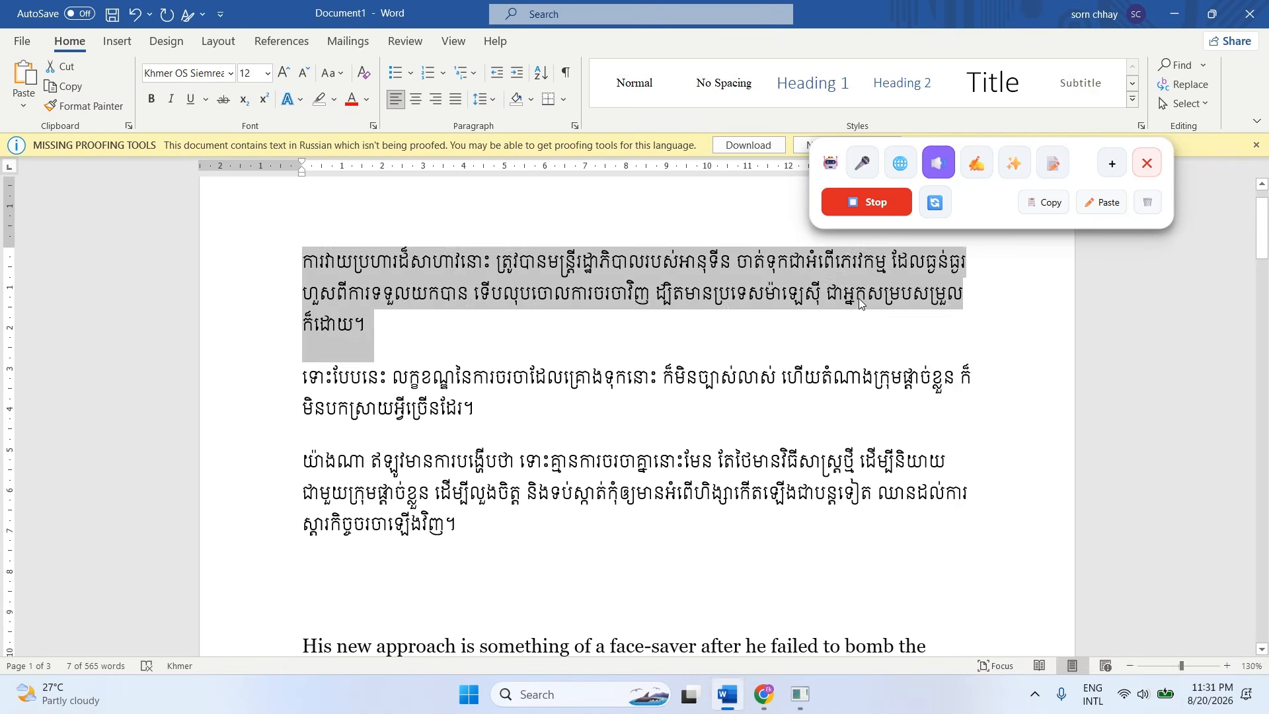
pyautogui.click(844, 296)
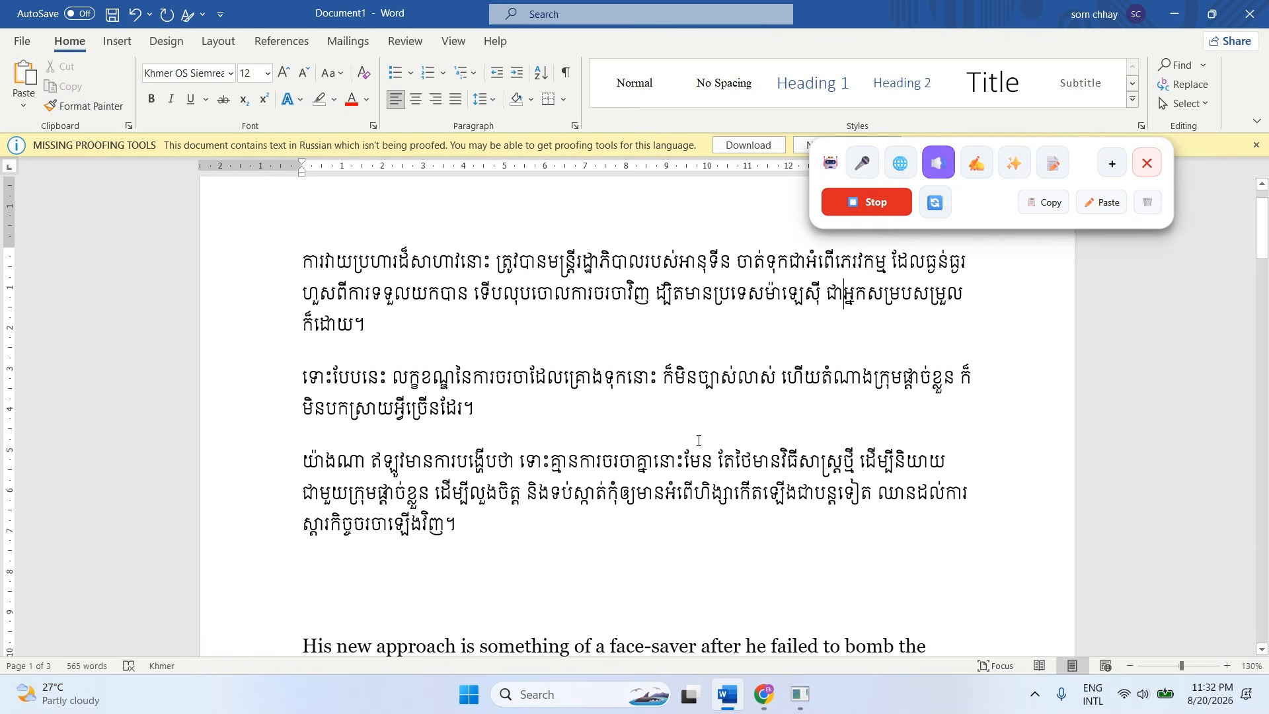
# Place the cursor at the end of the second Khmer paragraph and stop the speech playback.
pyautogui.doubleClick(904, 386)
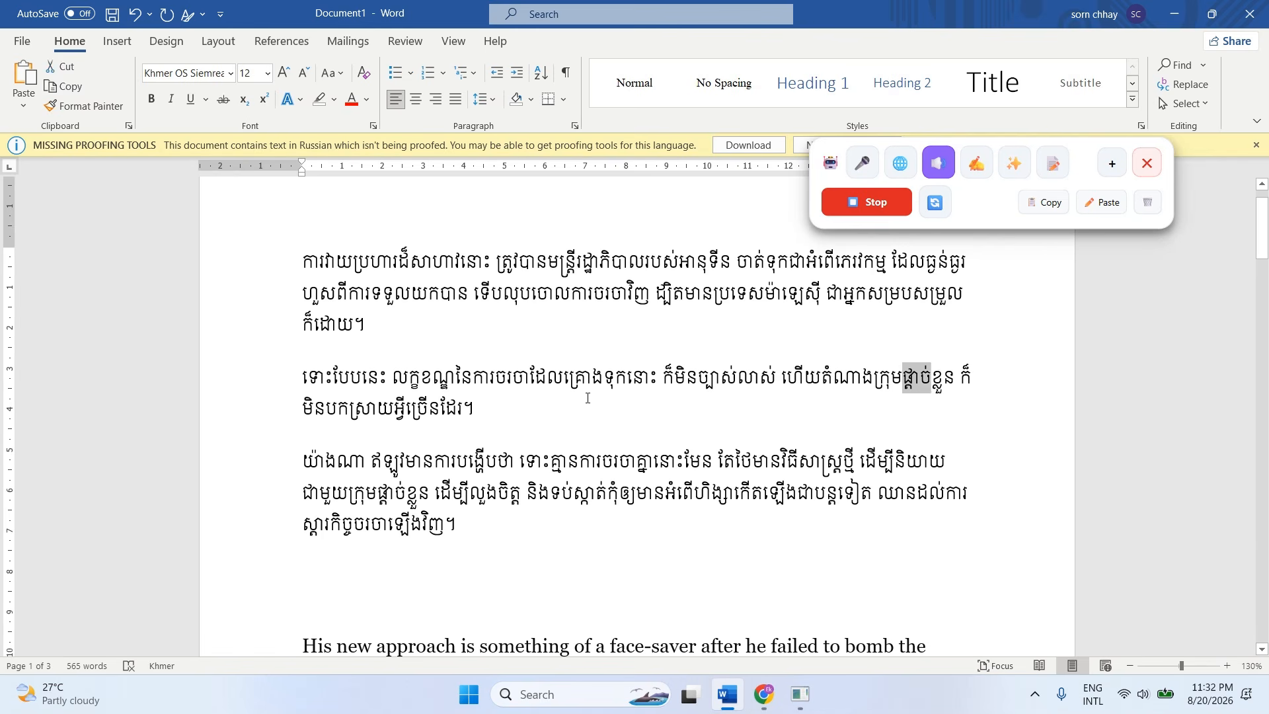
pyautogui.click(584, 400)
pyautogui.click(871, 214)
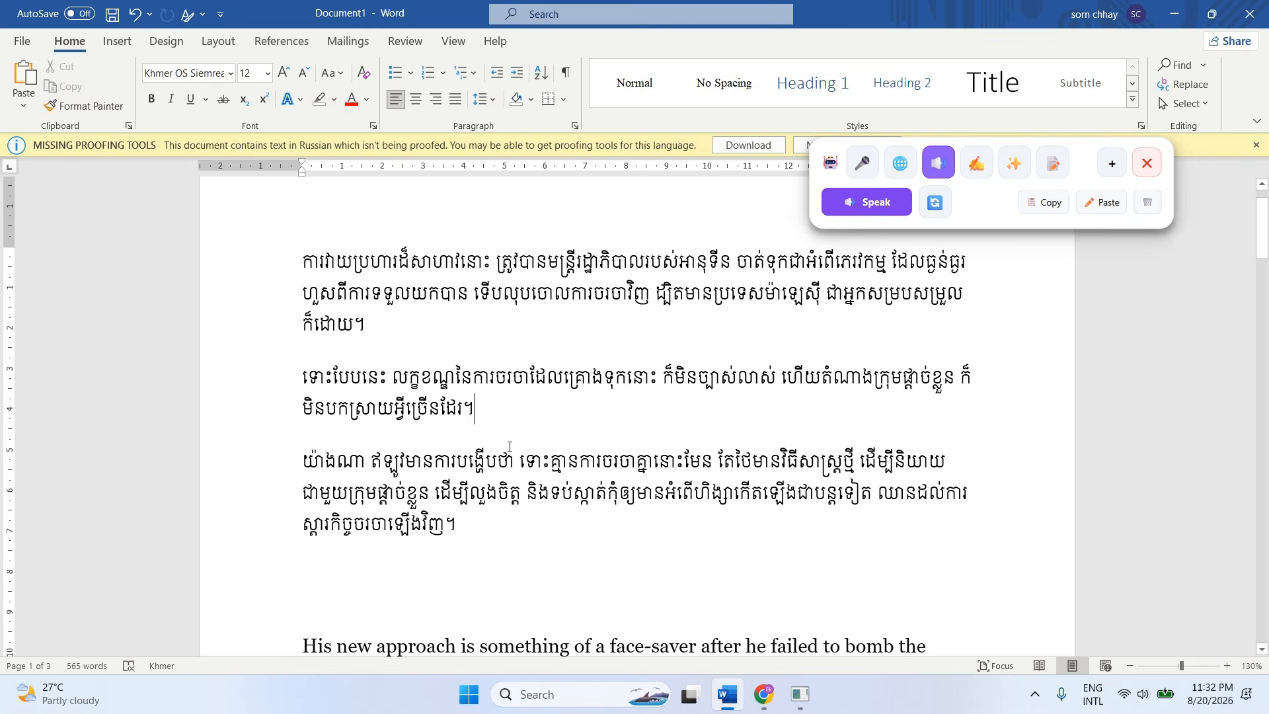
# Expand the floating assistant's text-to-speech options and select the opening phrase of the first Khmer paragraph.
pyautogui.scroll(-1, 526, 446)
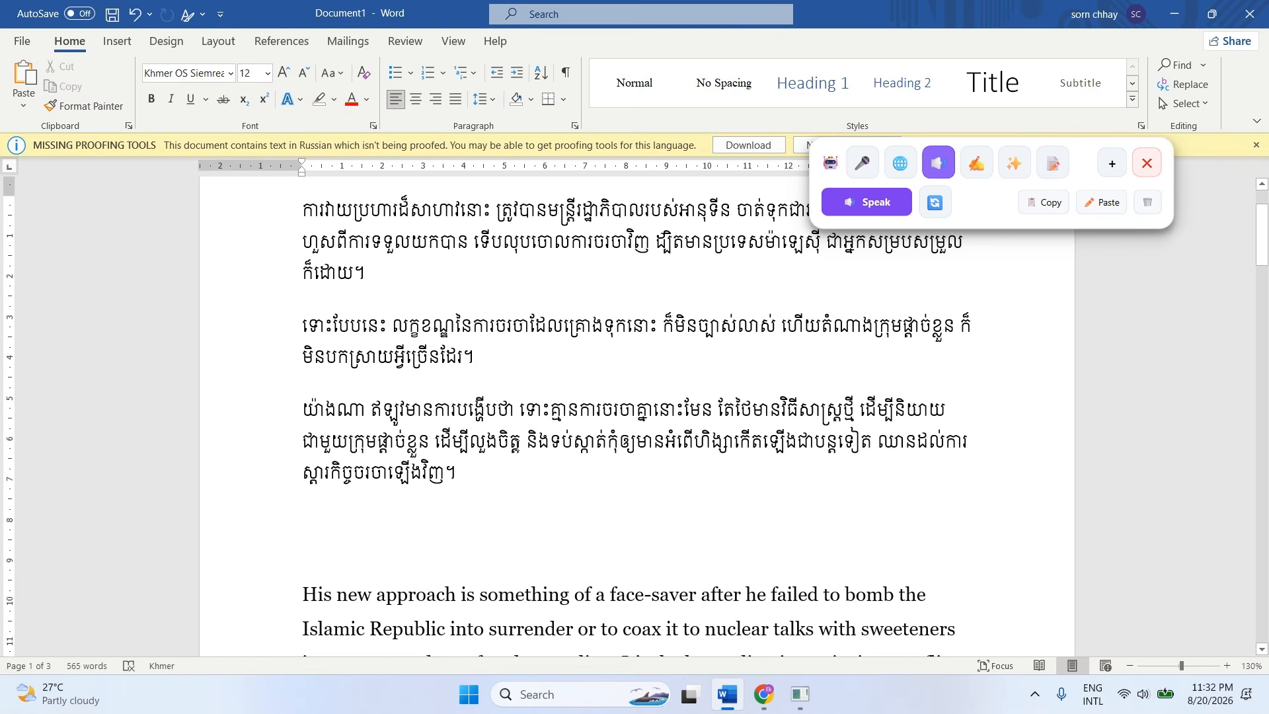
pyautogui.scroll(1, 635, 423)
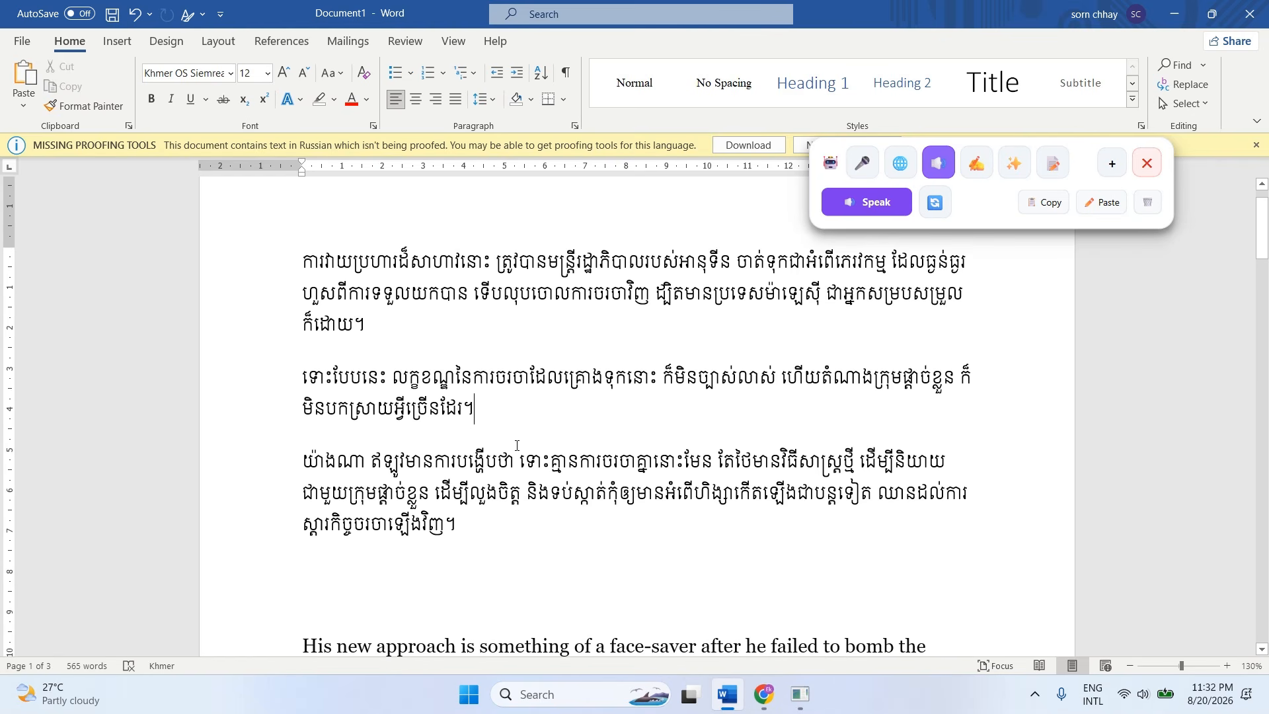
pyautogui.click(1110, 165)
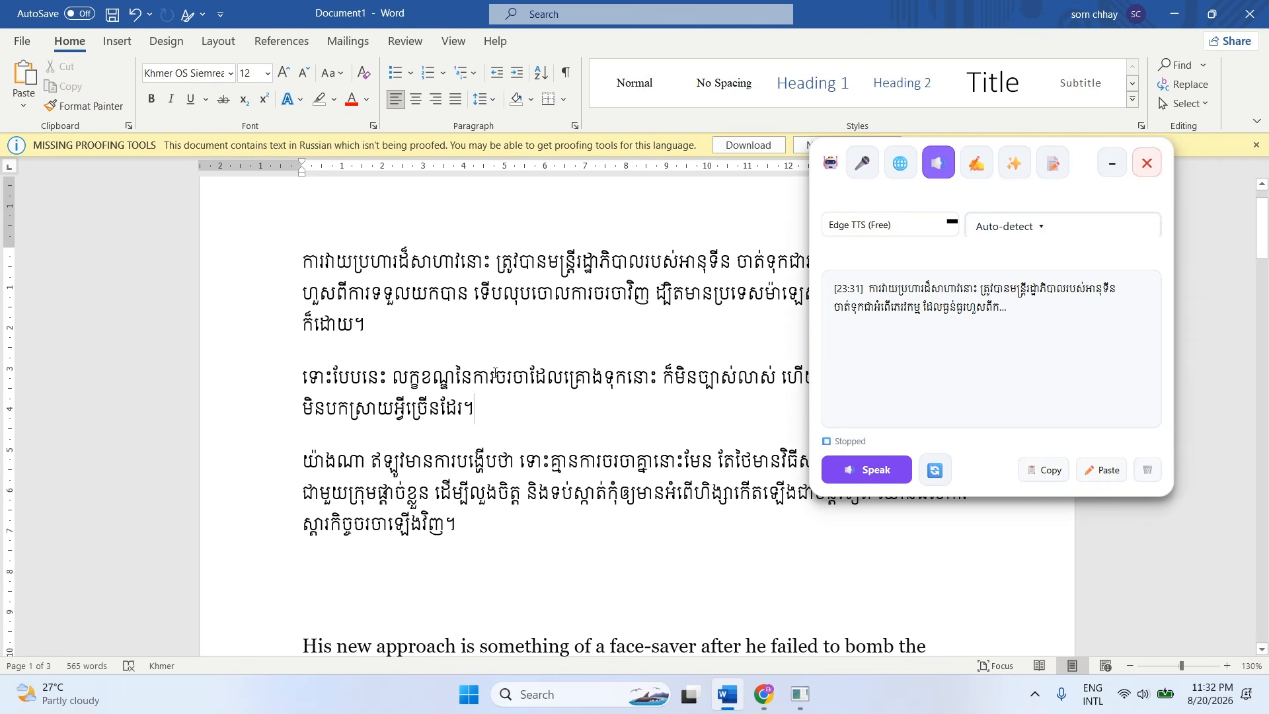
pyautogui.click(375, 331)
pyautogui.moveTo(375, 331); pyautogui.dragTo(299, 261)
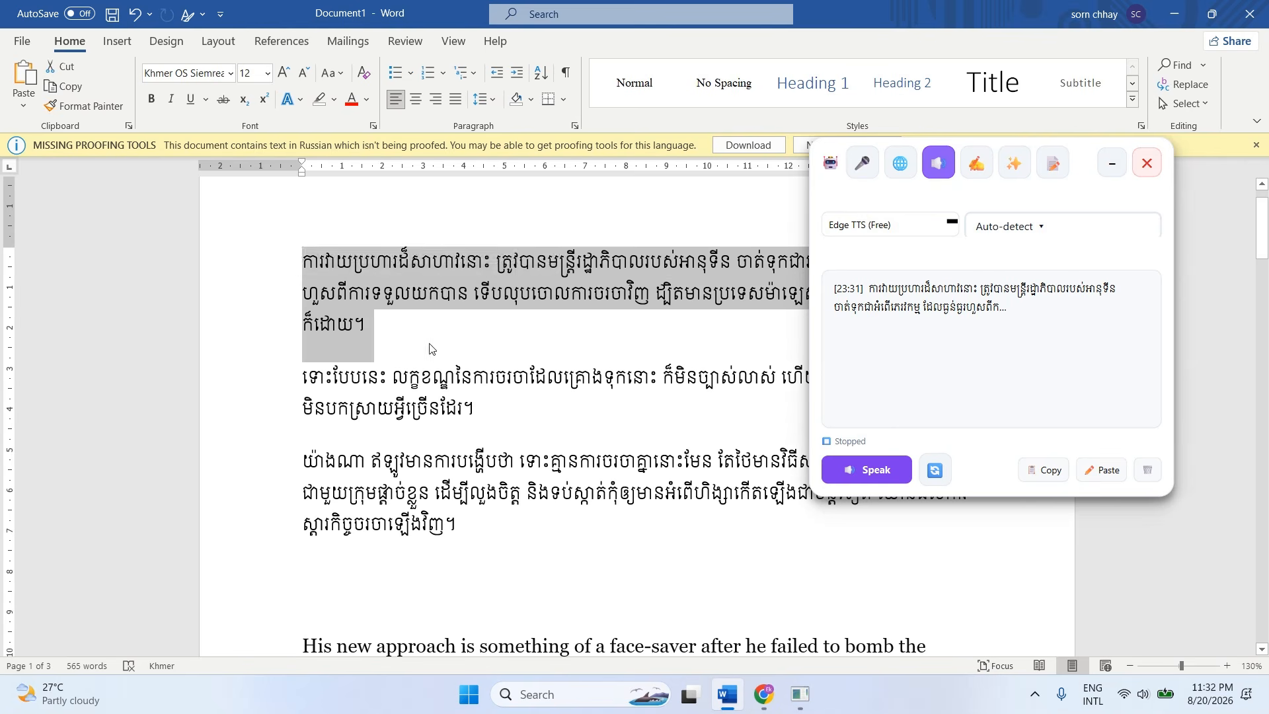
pyautogui.click(491, 261)
pyautogui.moveTo(492, 261); pyautogui.dragTo(301, 262)
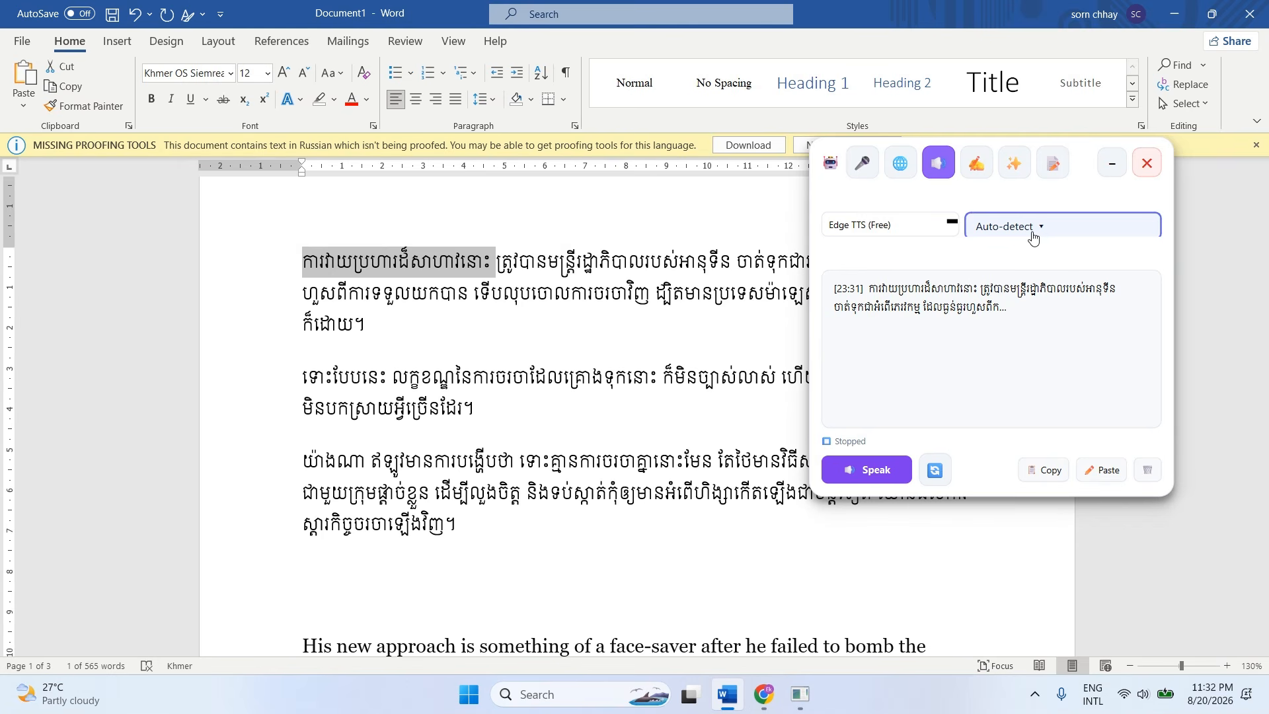
# Set the text-to-speech voice to km-KH-PisethNeural and read the selected Khmer phrase aloud.
pyautogui.click(1032, 236)
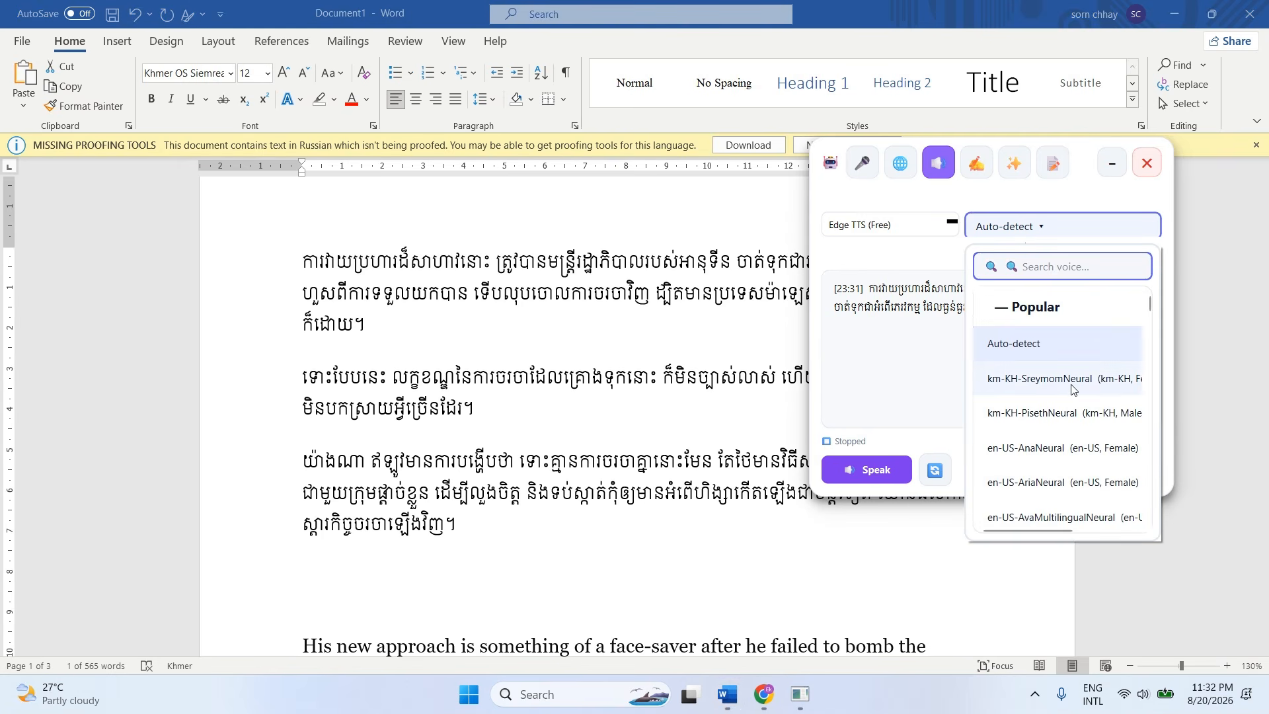
pyautogui.click(1031, 412)
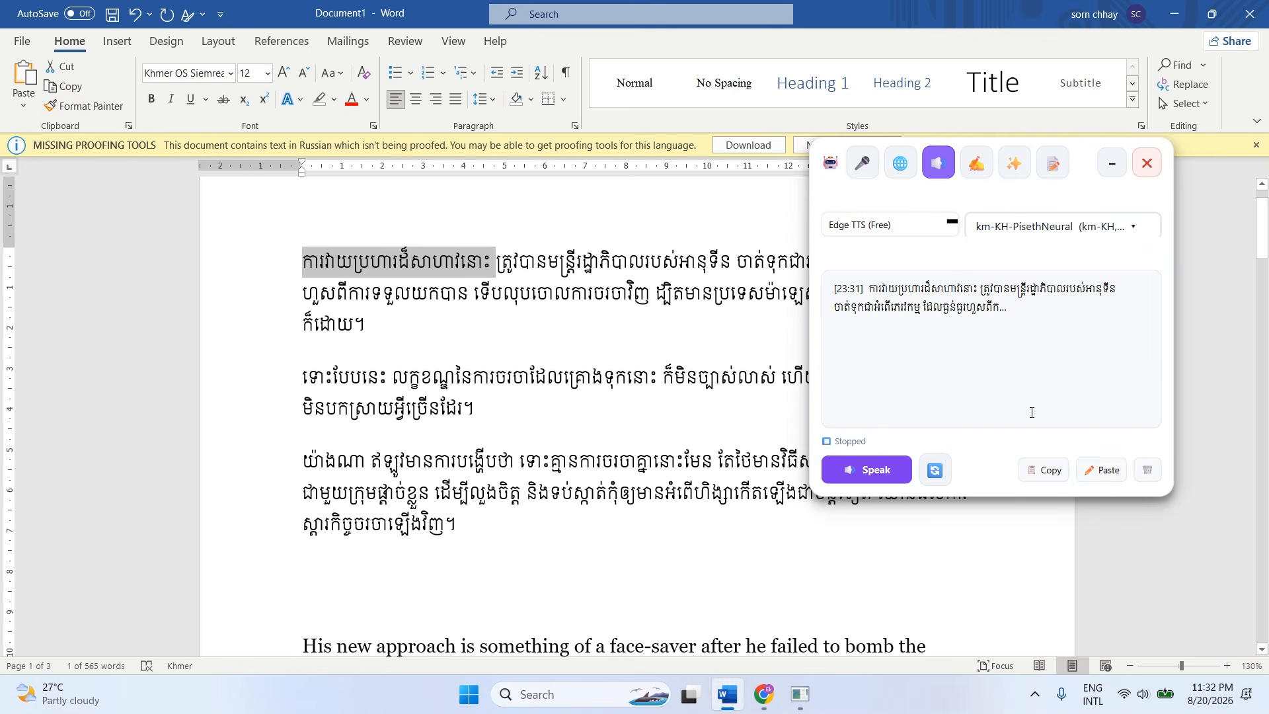
pyautogui.click(876, 472)
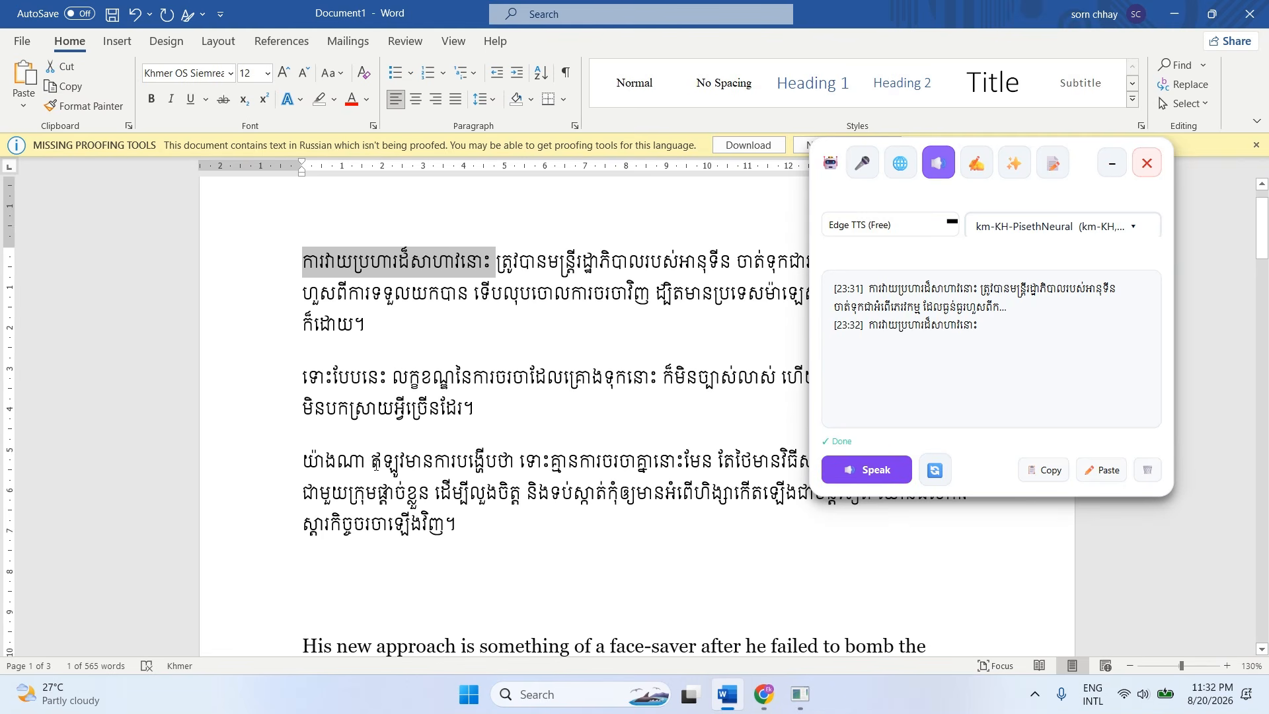
# Clear the speech log, set the voice back to Auto-detect and deselect the Khmer phrase.
pyautogui.click(1147, 470)
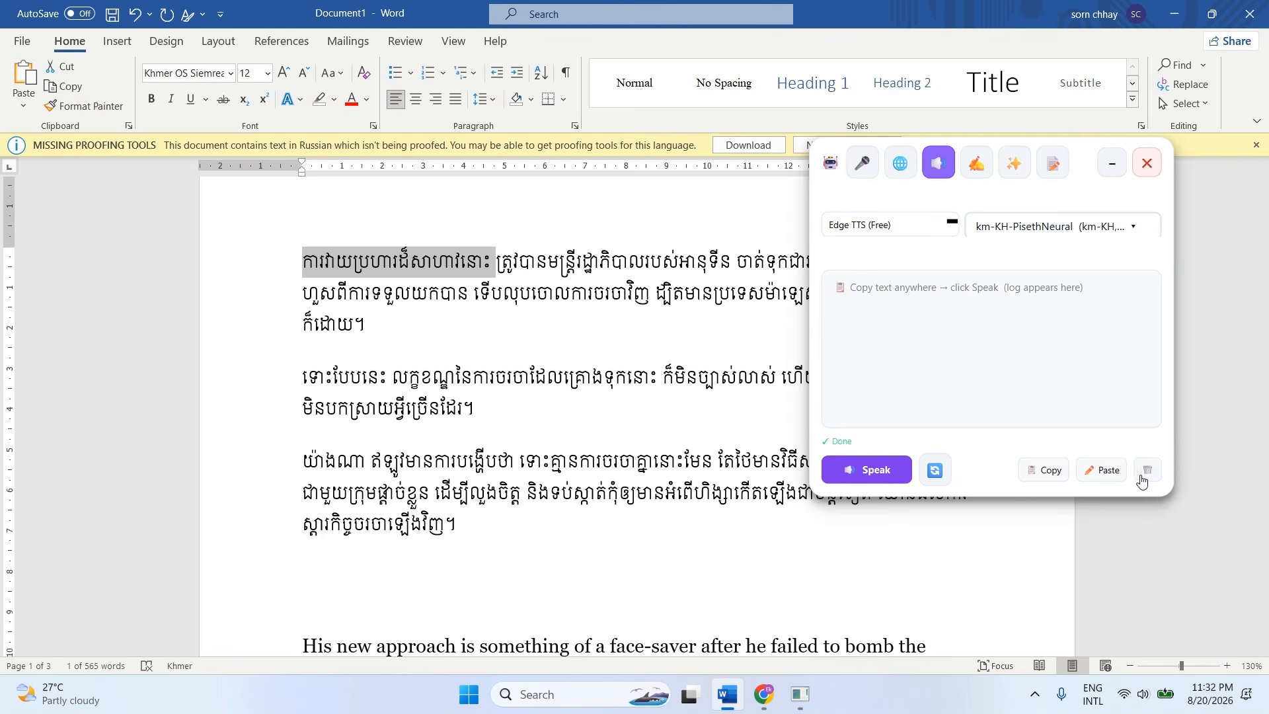
pyautogui.click(1032, 228)
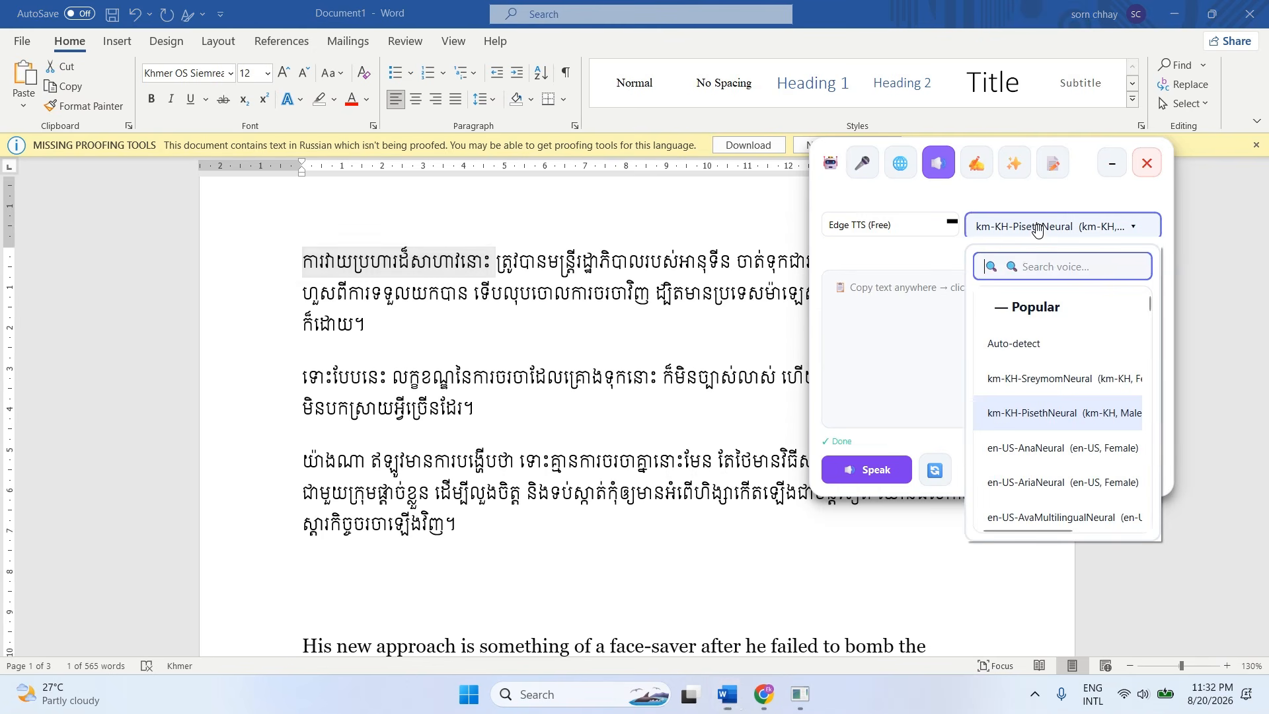
pyautogui.click(1024, 342)
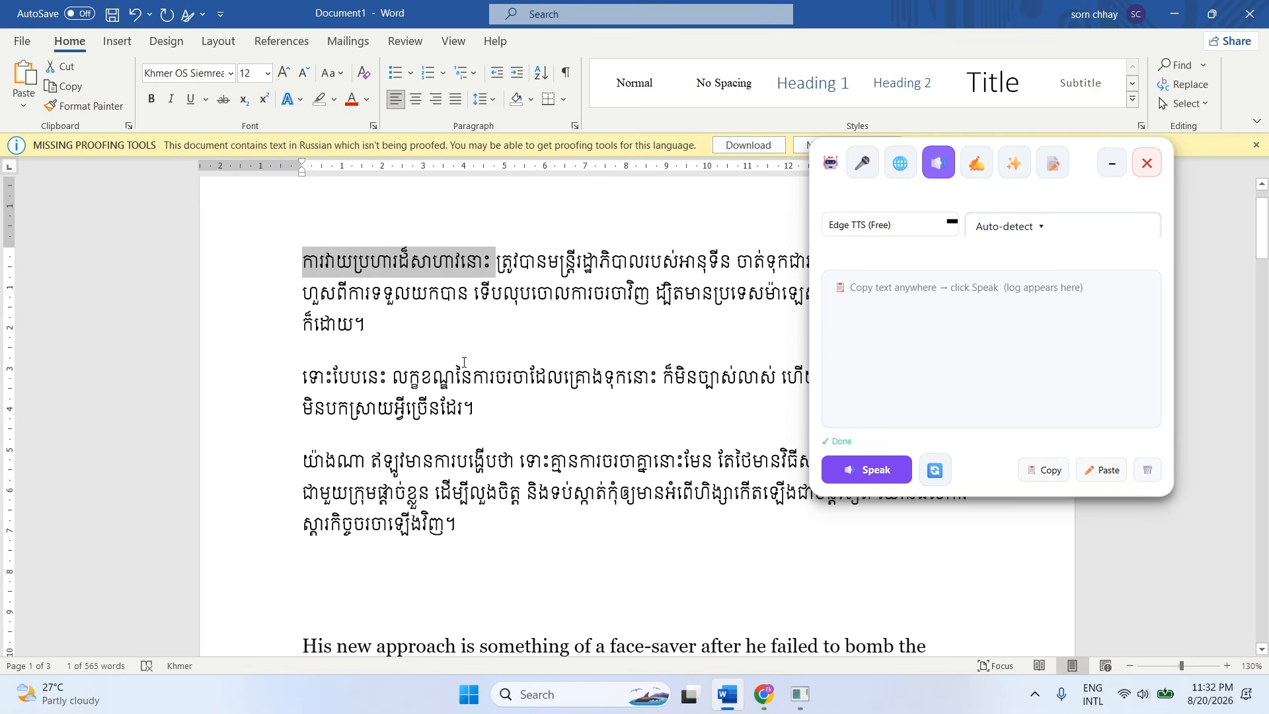
pyautogui.click(459, 361)
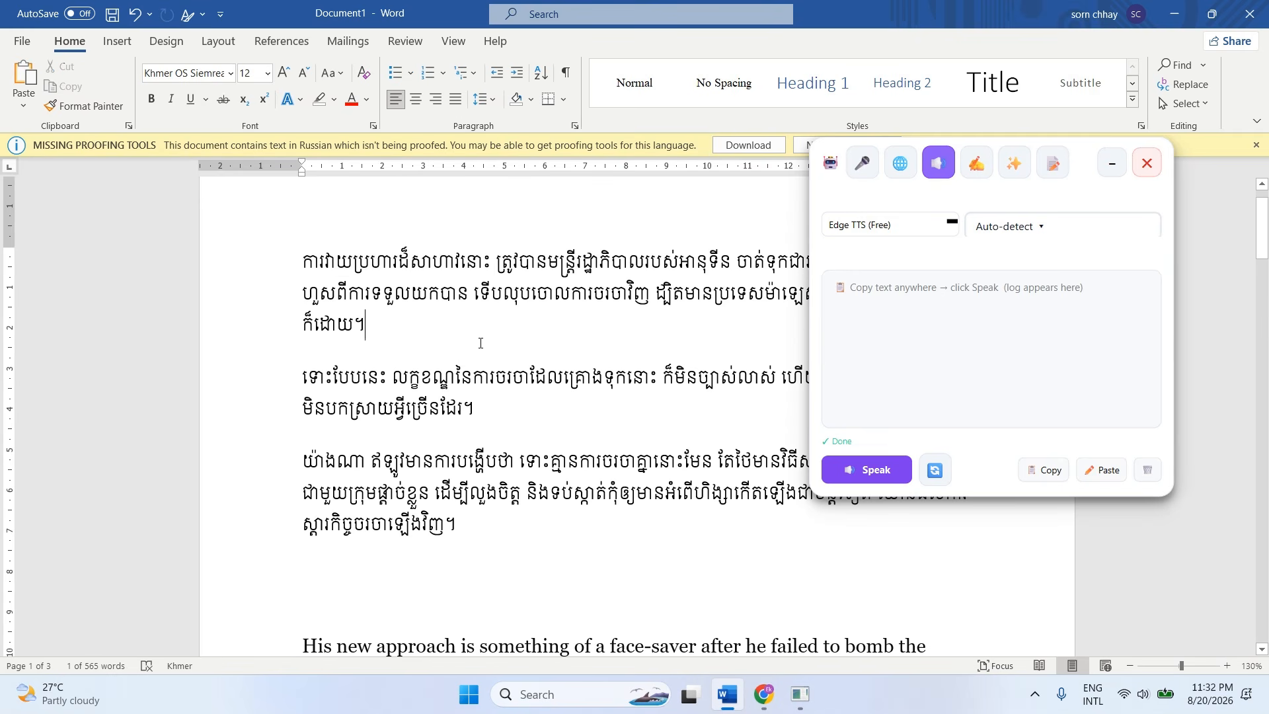
# Collapse the floating assistant and read the English words "His new approach is something" aloud.
pyautogui.scroll(-5, 661, 343)
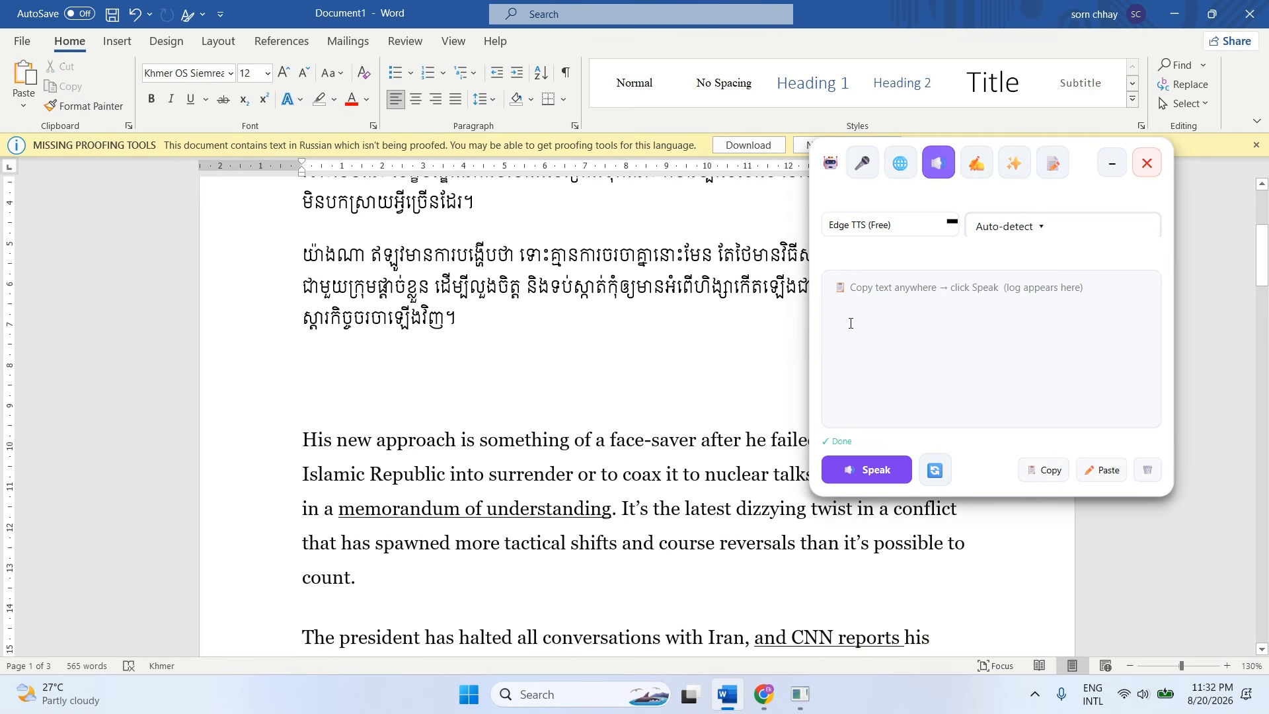
pyautogui.click(1112, 163)
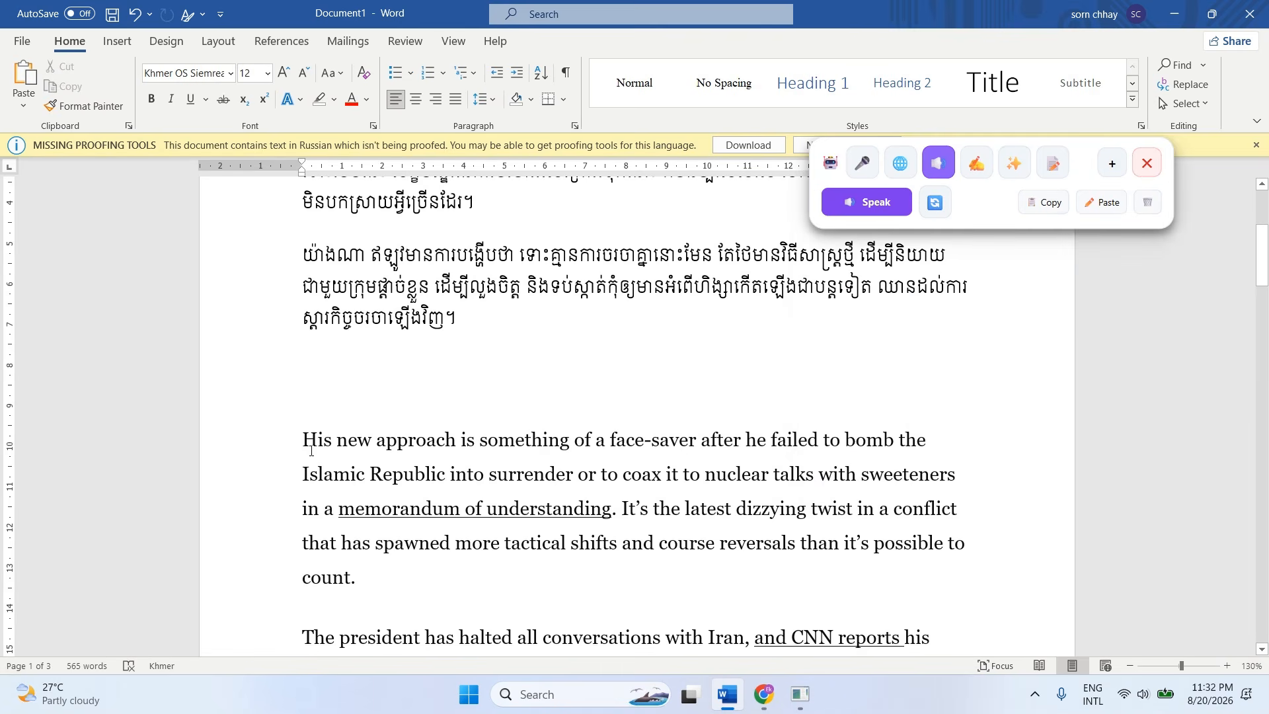
pyautogui.moveTo(305, 441); pyautogui.dragTo(453, 542)
pyautogui.click(500, 571)
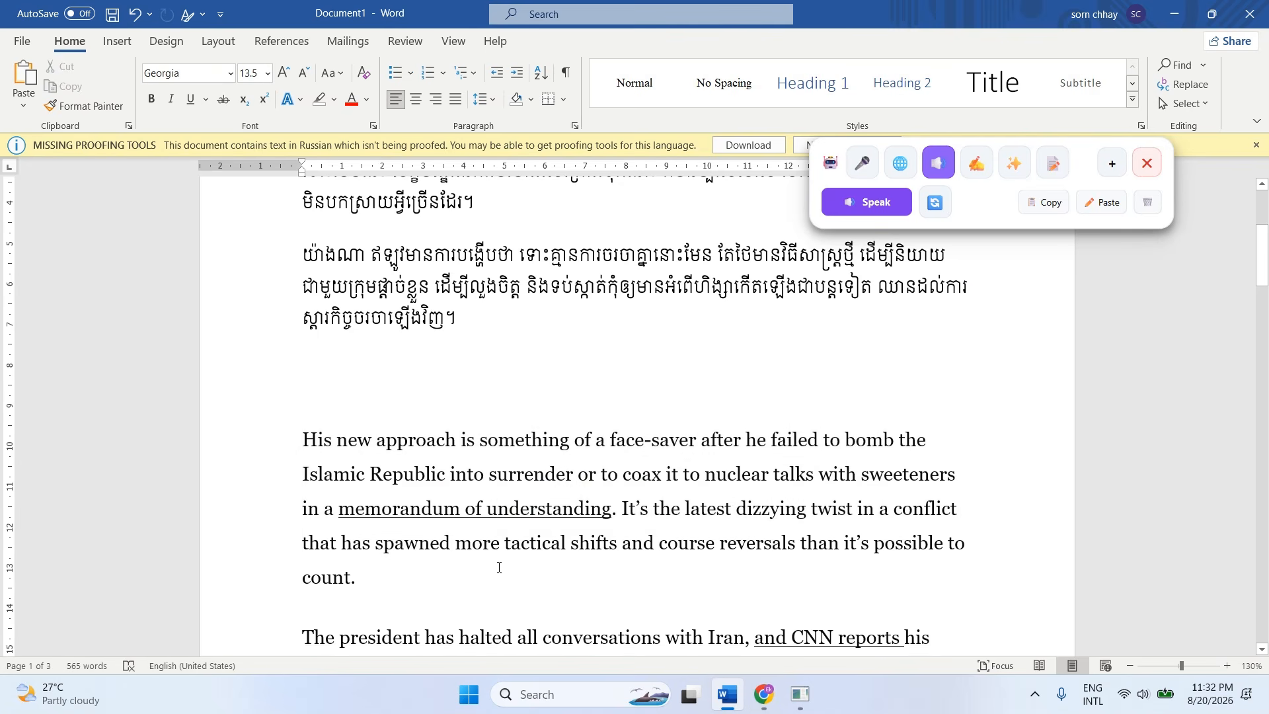
pyautogui.scroll(-1, 499, 567)
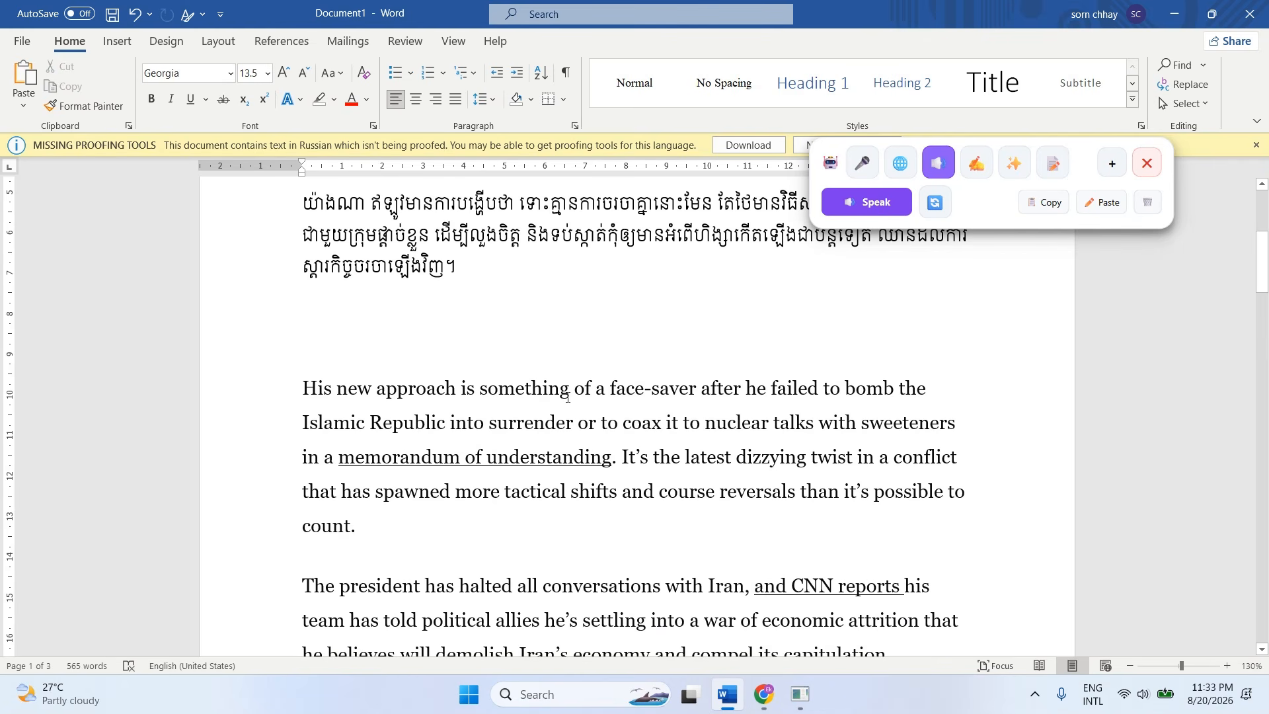
pyautogui.moveTo(573, 389); pyautogui.dragTo(320, 396)
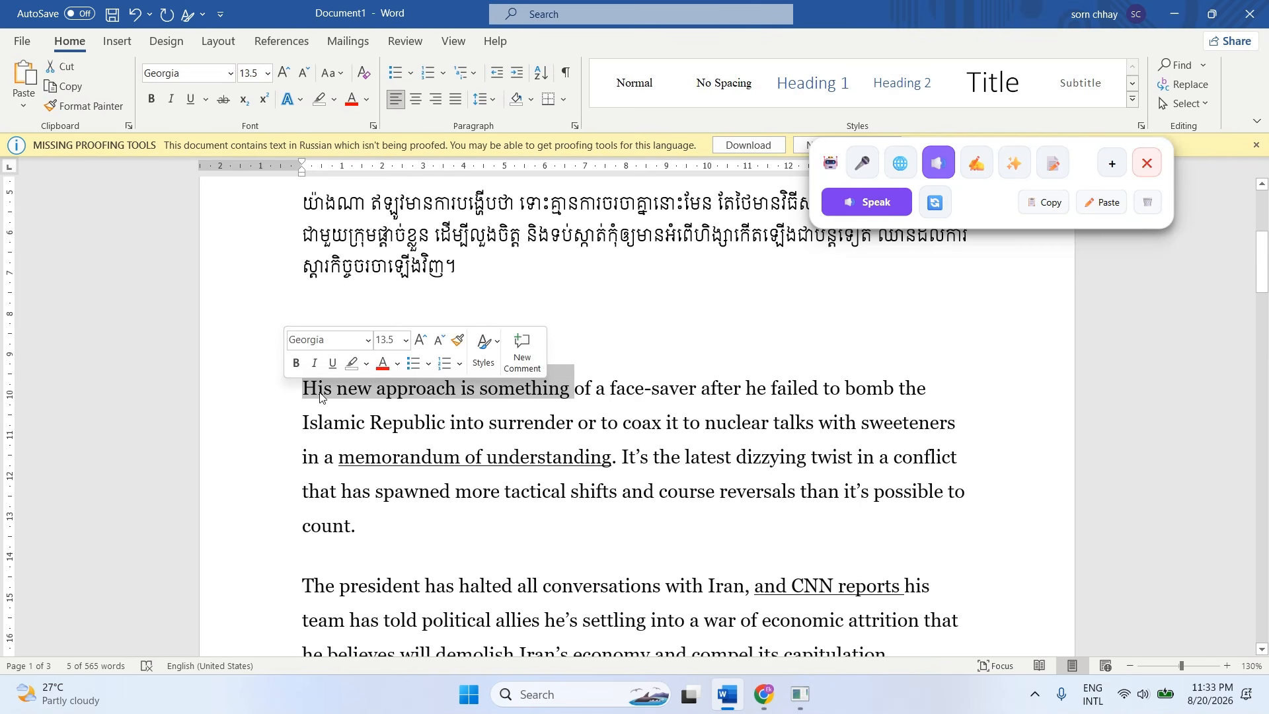
pyautogui.click(878, 205)
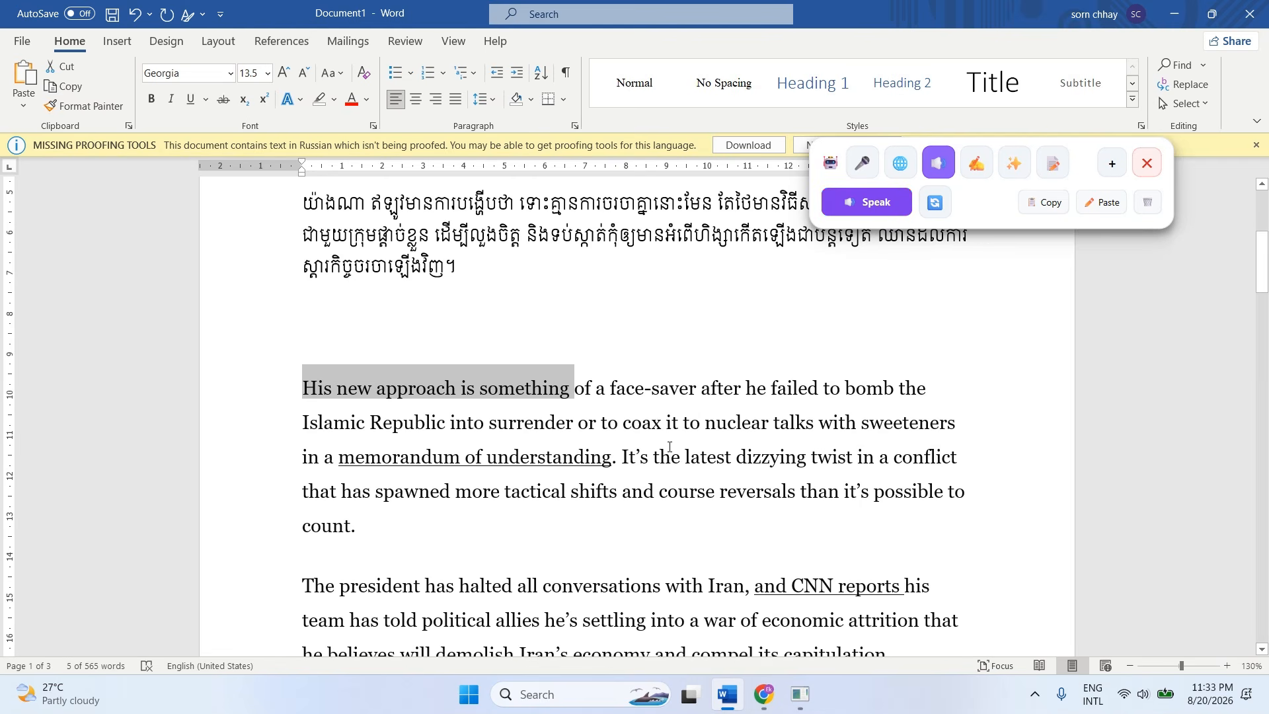
# Read the English sentence ending in "memorandum of understanding." aloud and stop the playback.
pyautogui.click(700, 490)
pyautogui.moveTo(621, 456); pyautogui.dragTo(324, 394)
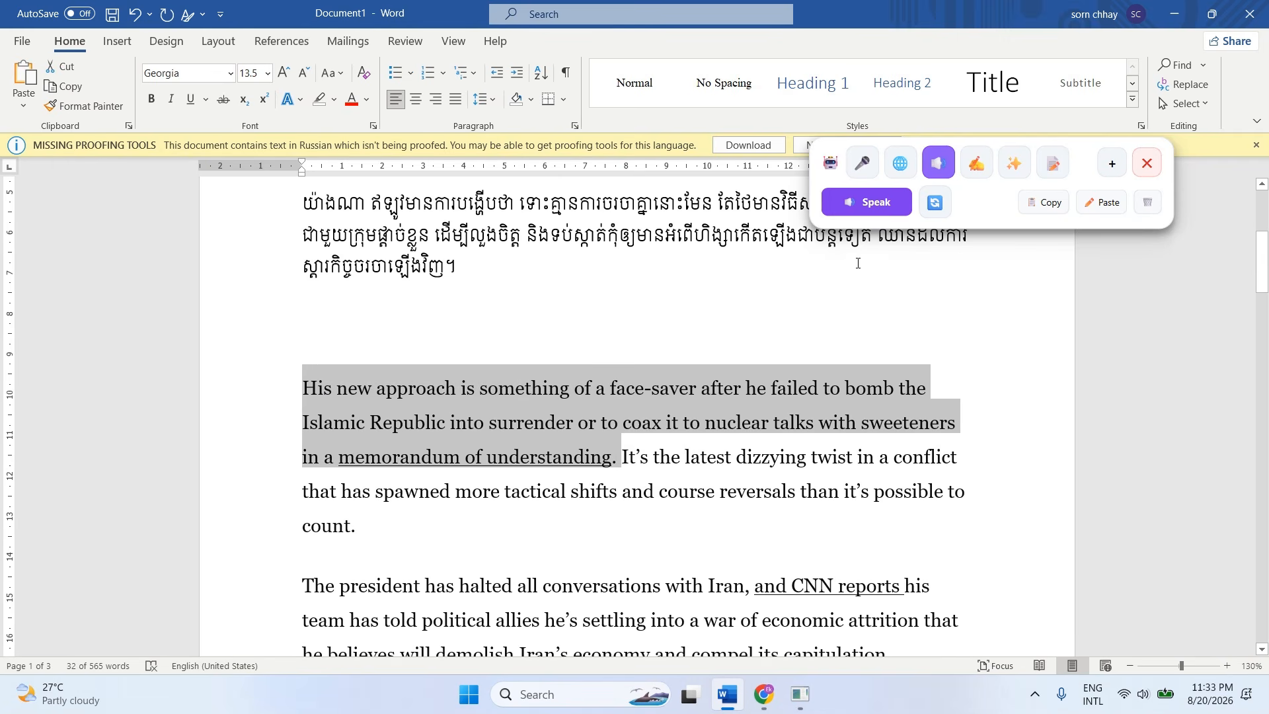
pyautogui.click(867, 203)
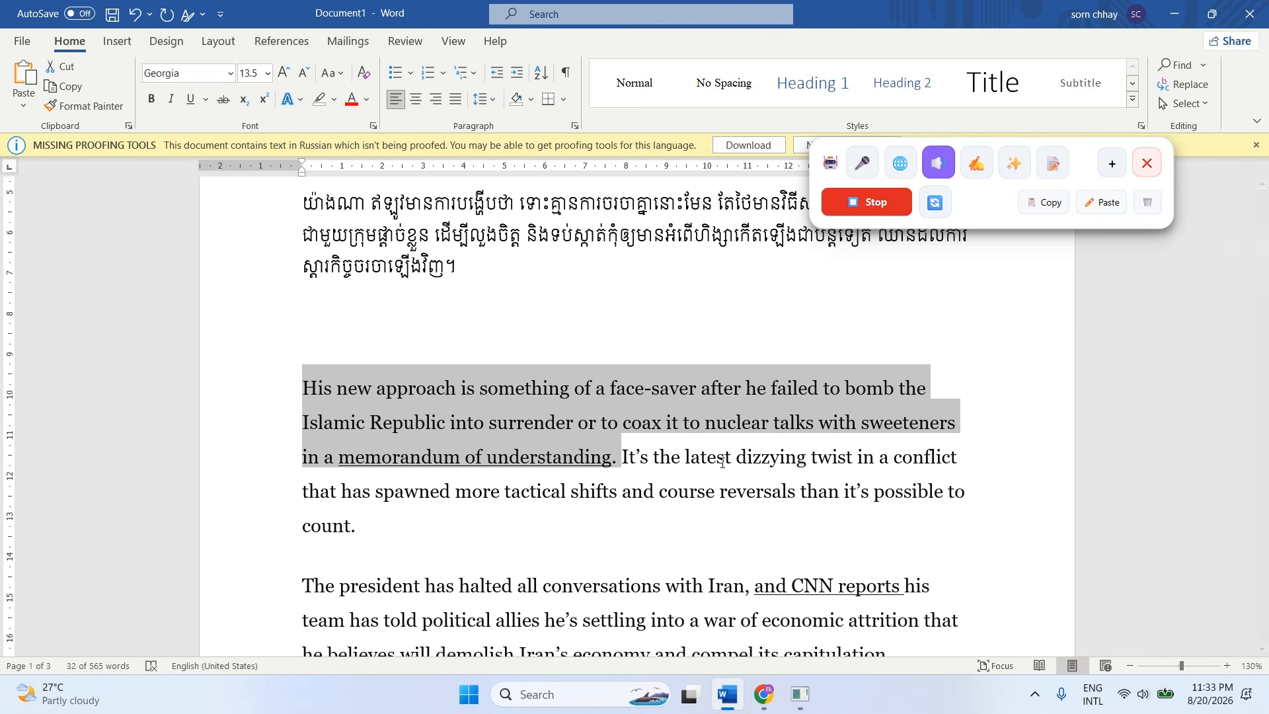
pyautogui.click(880, 210)
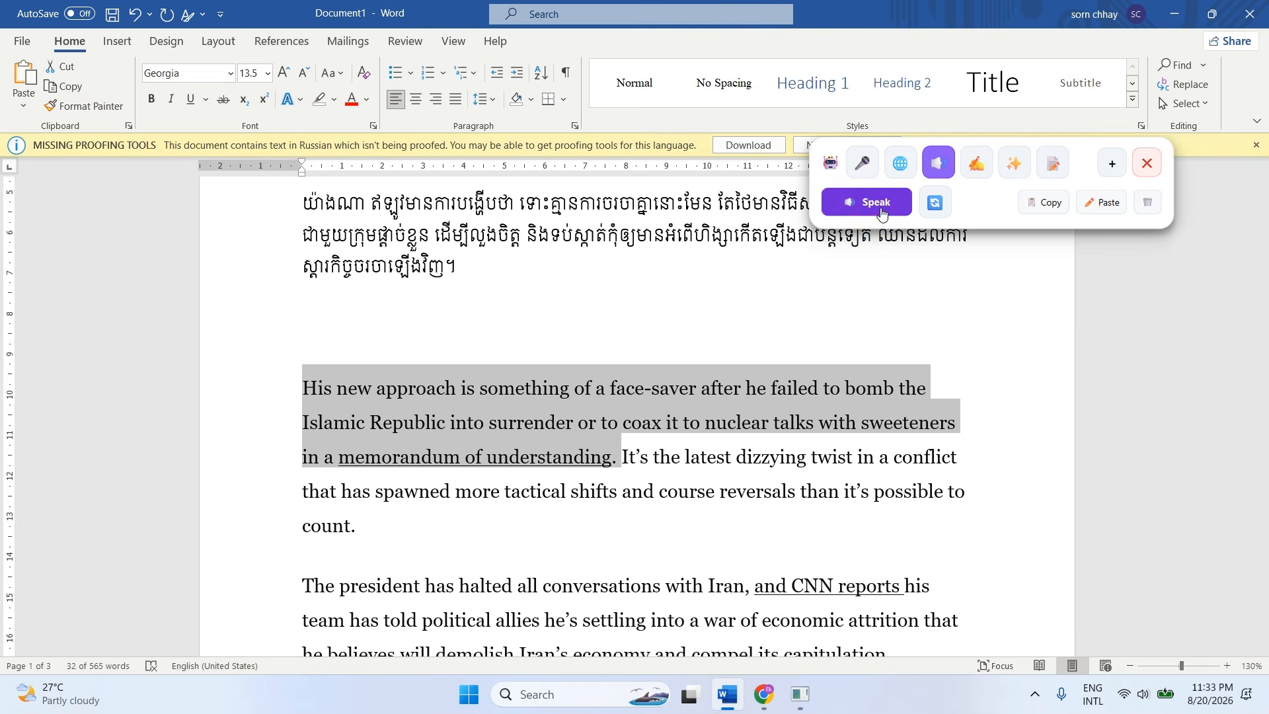
# Select the words "Русский язык" opening the second Russian paragraph and read them aloud.
pyautogui.scroll(-2, 680, 462)
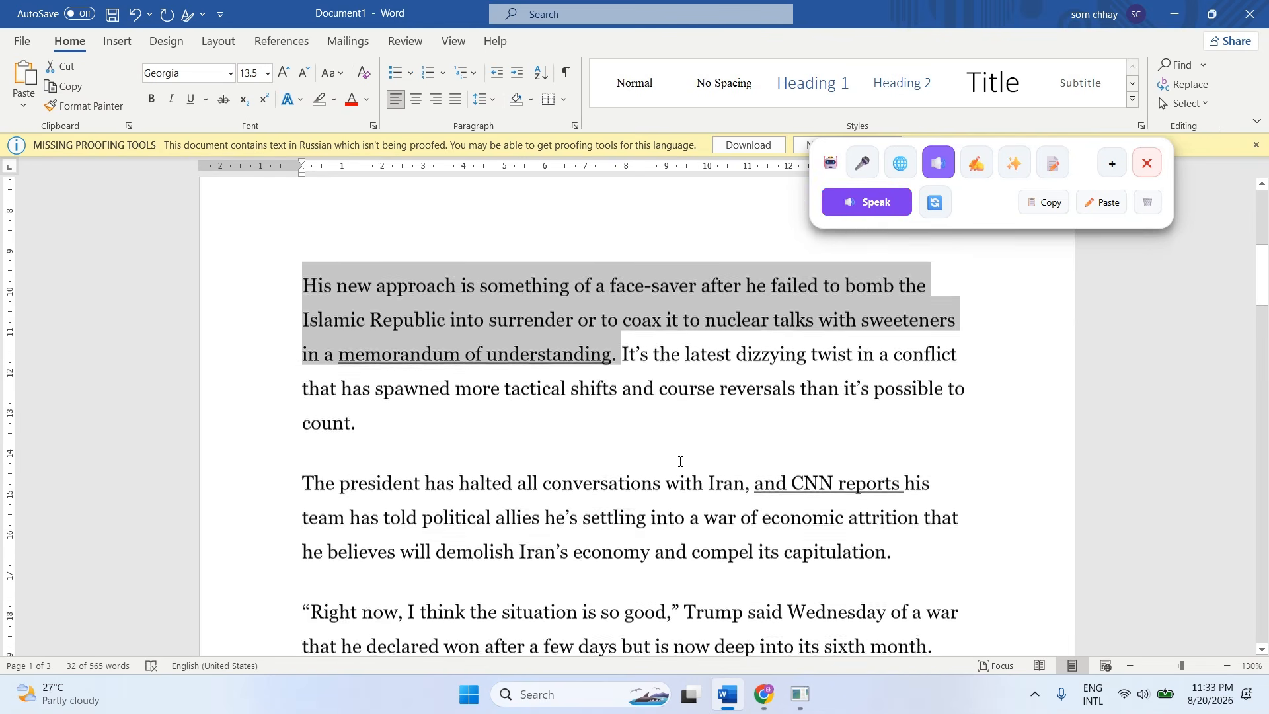
pyautogui.click(575, 496)
pyautogui.scroll(-2, 589, 488)
pyautogui.scroll(-3, 590, 488)
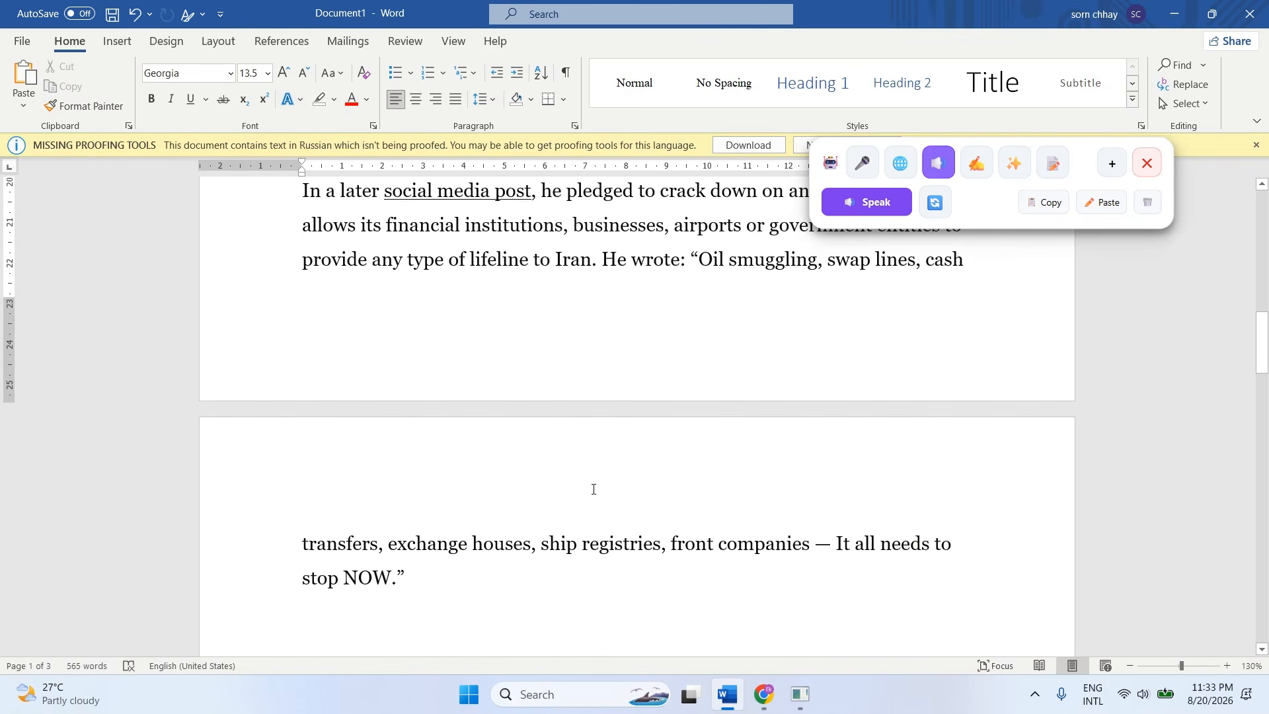
pyautogui.scroll(-1, 593, 489)
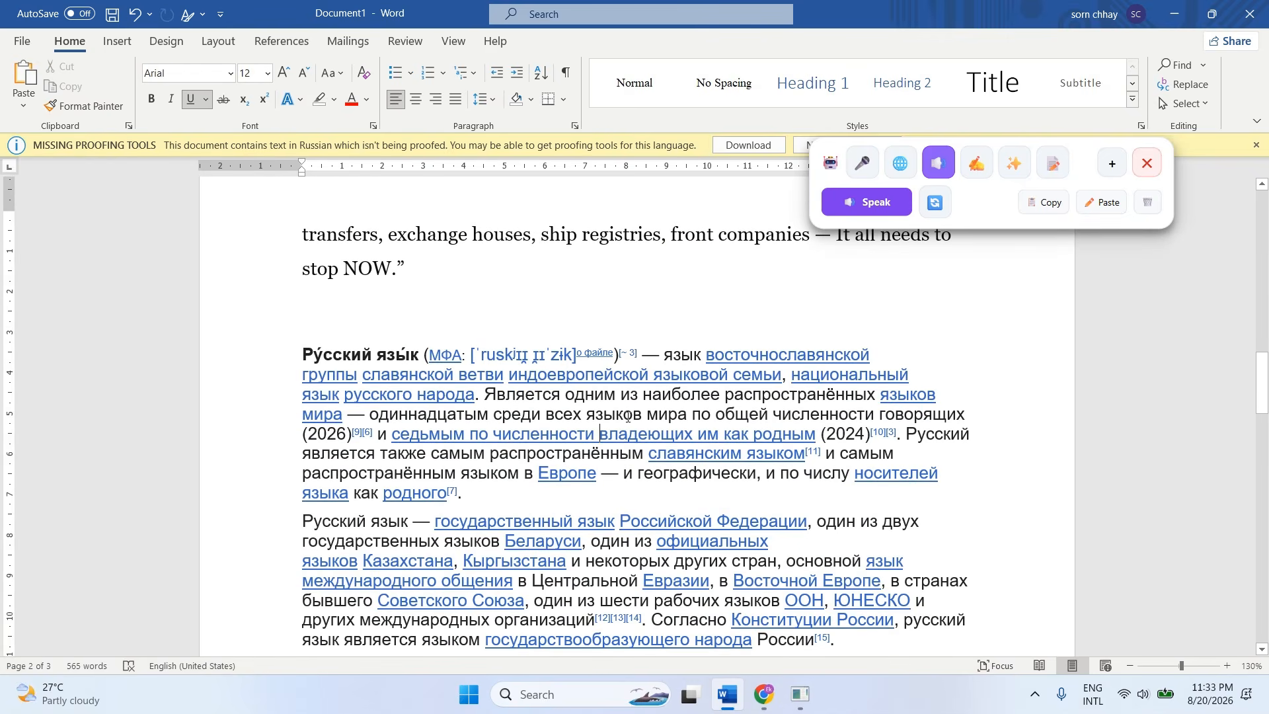
pyautogui.scroll(-2, 573, 442)
pyautogui.click(572, 441)
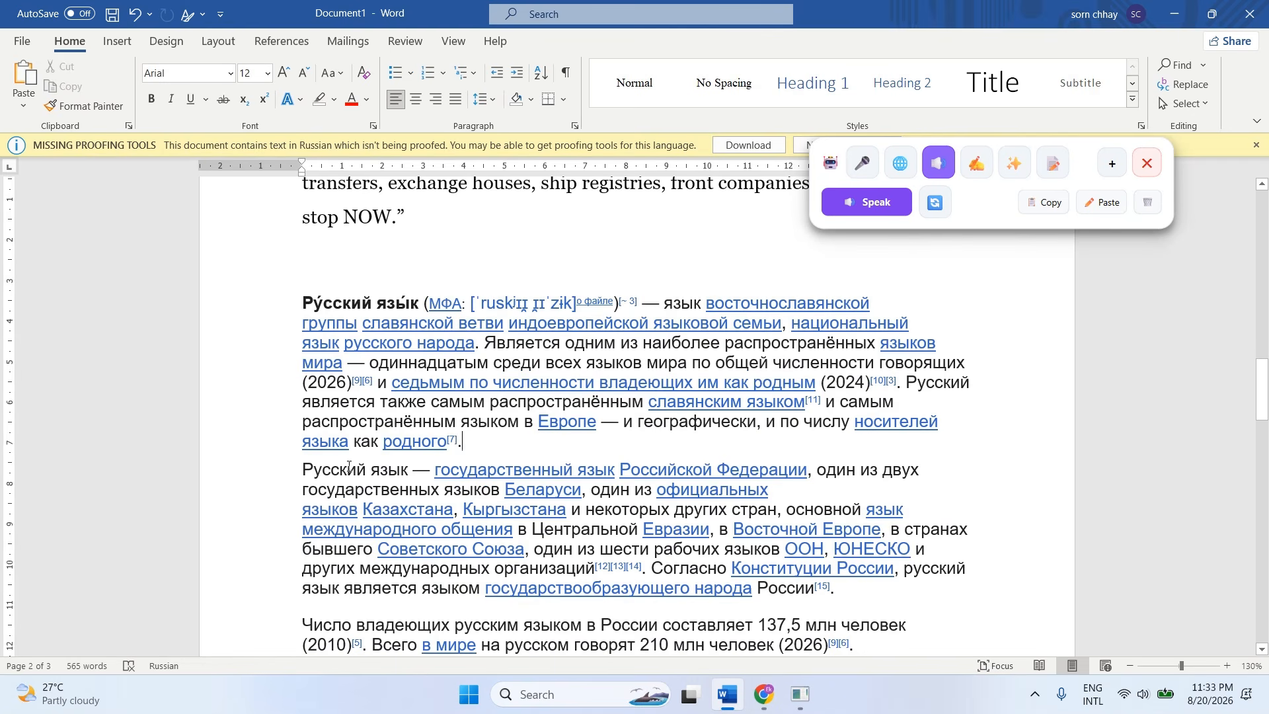
pyautogui.moveTo(349, 466); pyautogui.dragTo(409, 470)
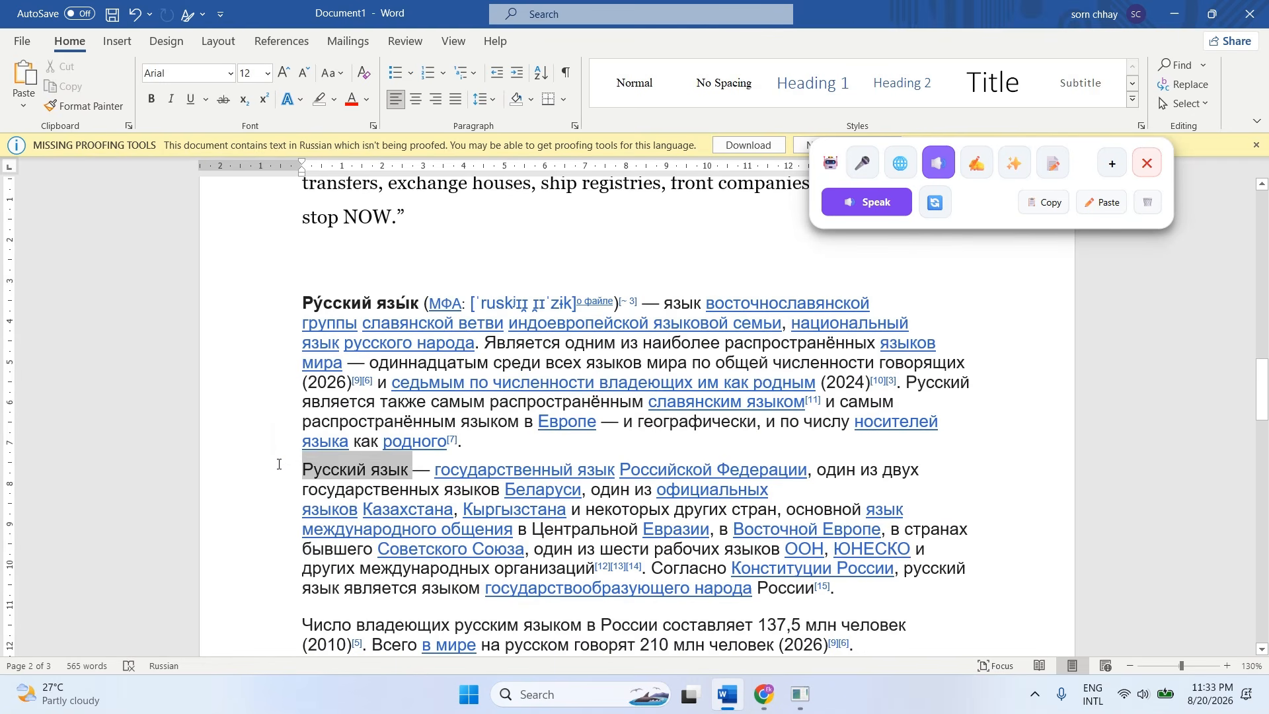
pyautogui.click(904, 210)
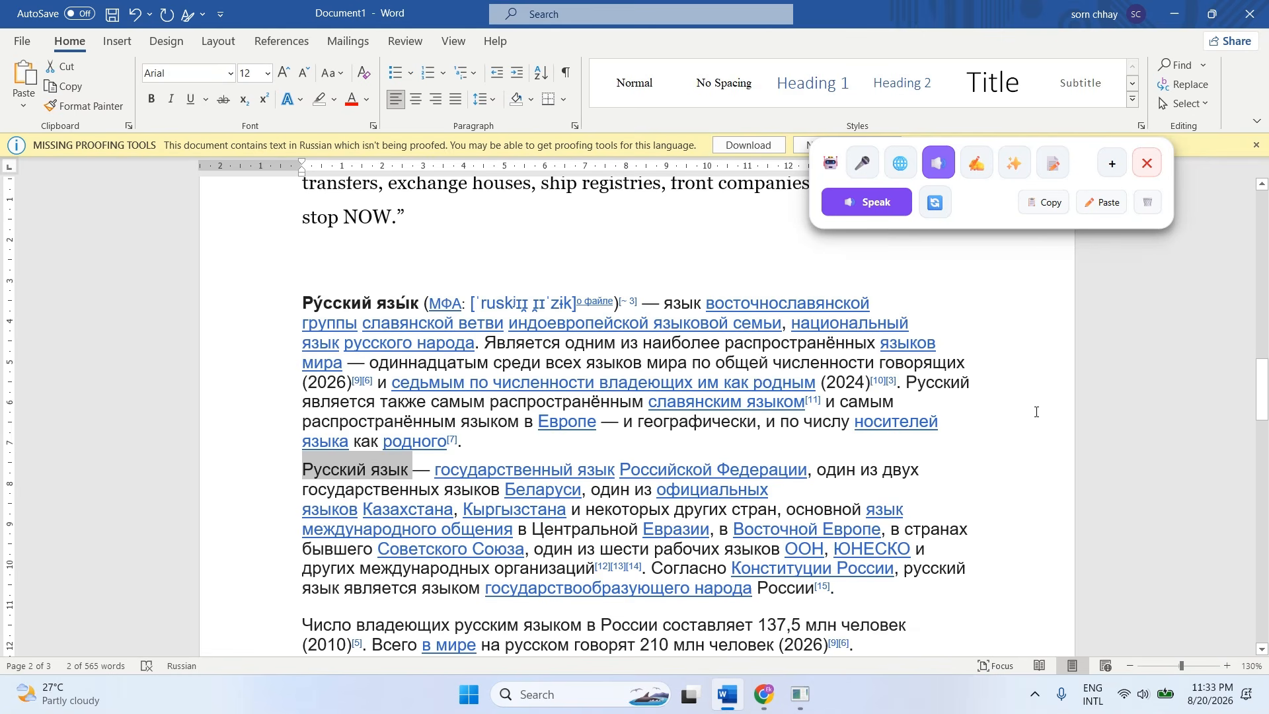
# Expand the floating assistant and switch it to the AI grammar correction tool.
pyautogui.scroll(-3, 736, 439)
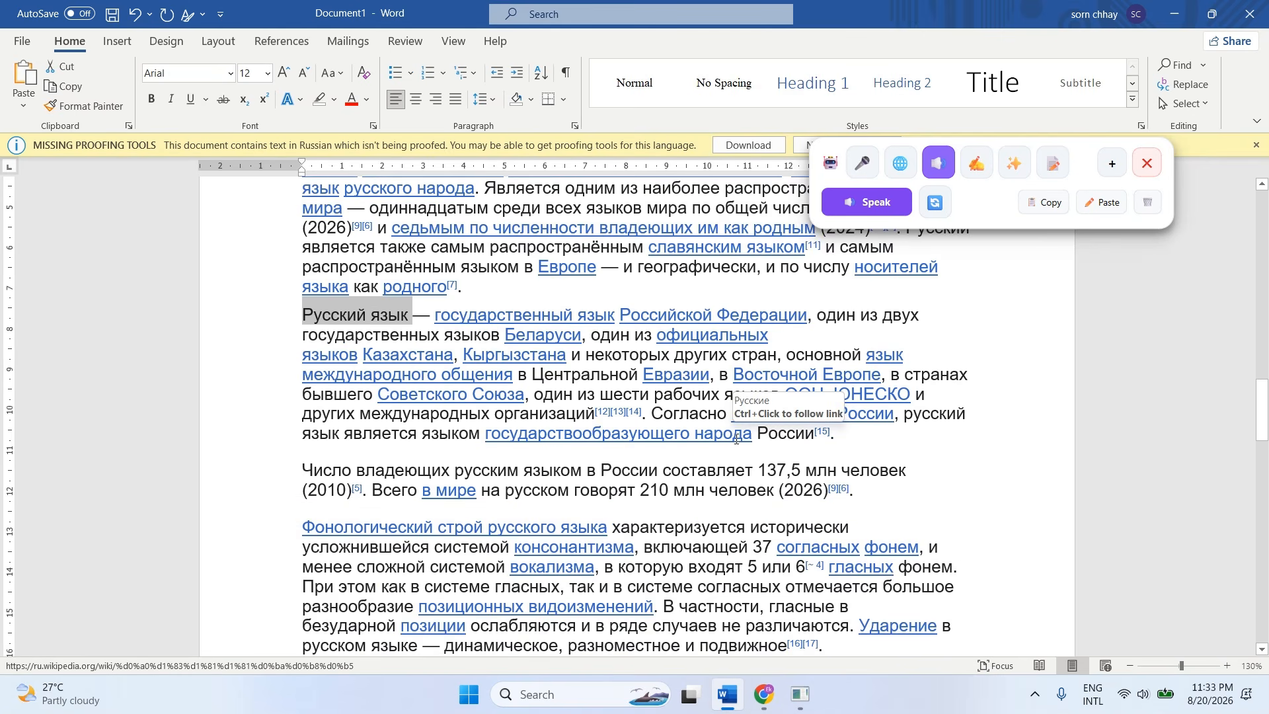
pyautogui.click(1113, 164)
pyautogui.click(977, 164)
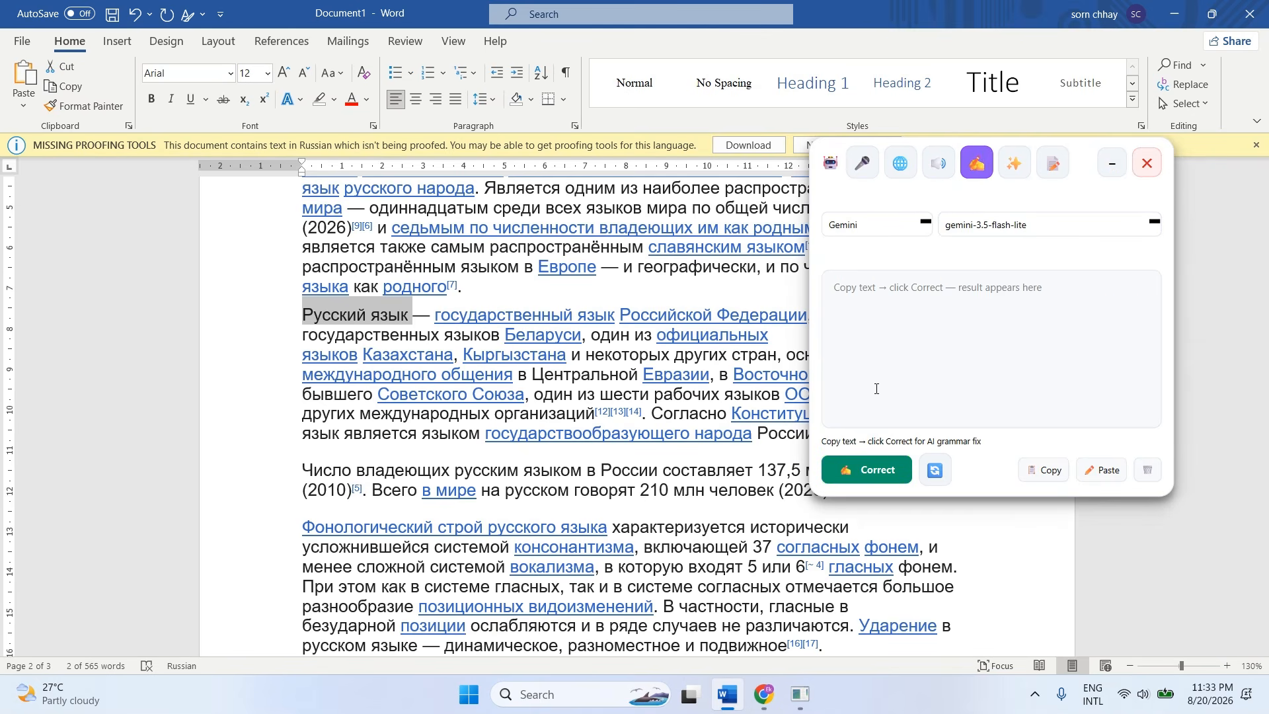
pyautogui.click(832, 472)
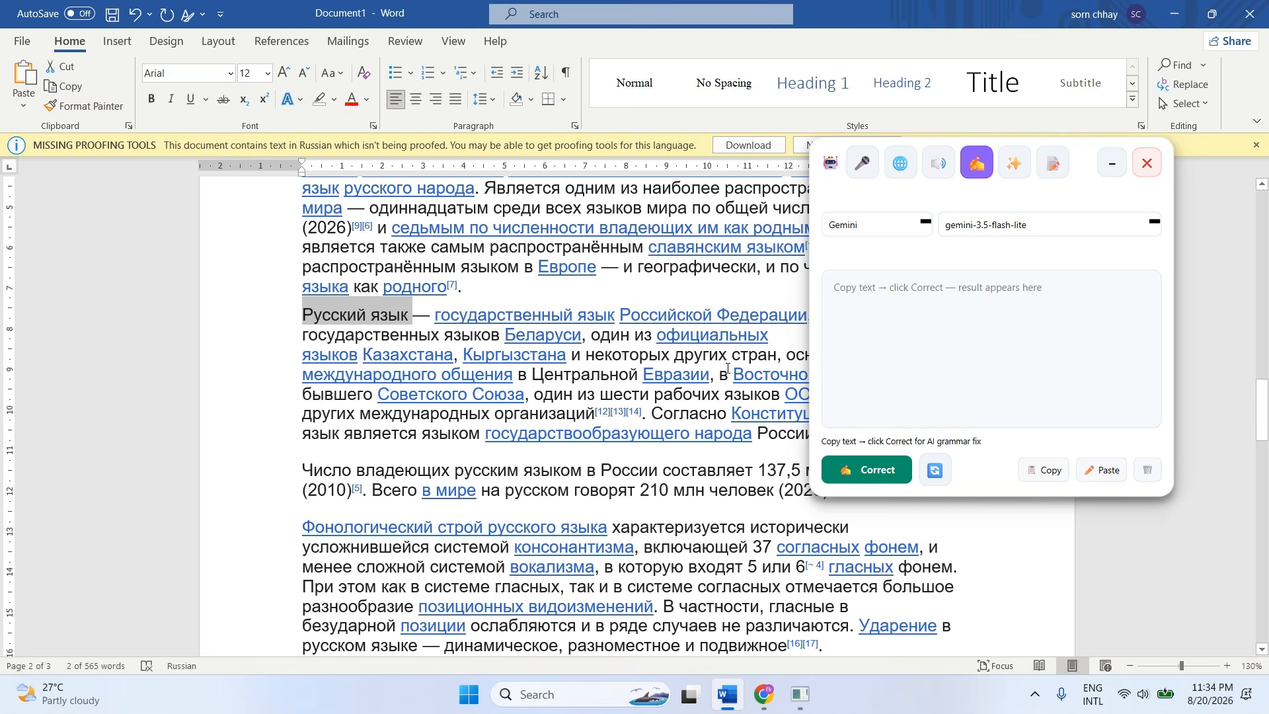
# Return to the Khmer paragraphs at the start of the document and shift the floating assistant slightly away from the text.
pyautogui.scroll(15, 727, 368)
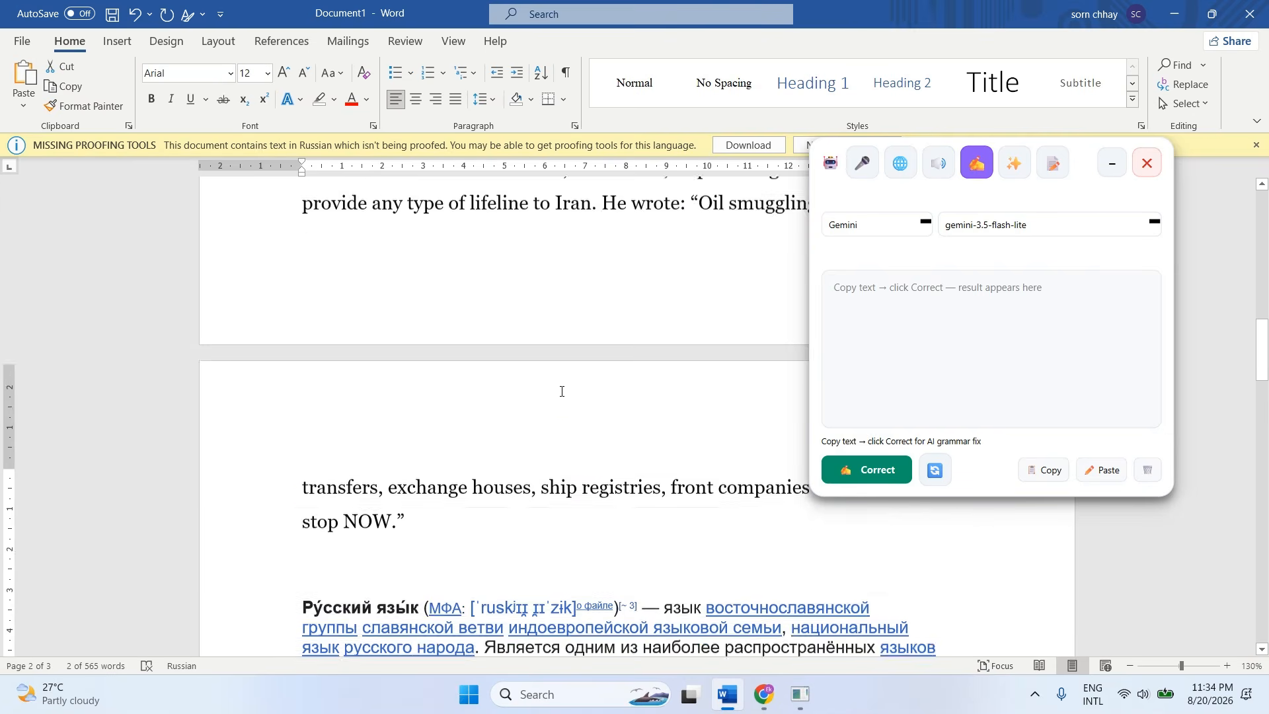
pyautogui.scroll(10, 555, 405)
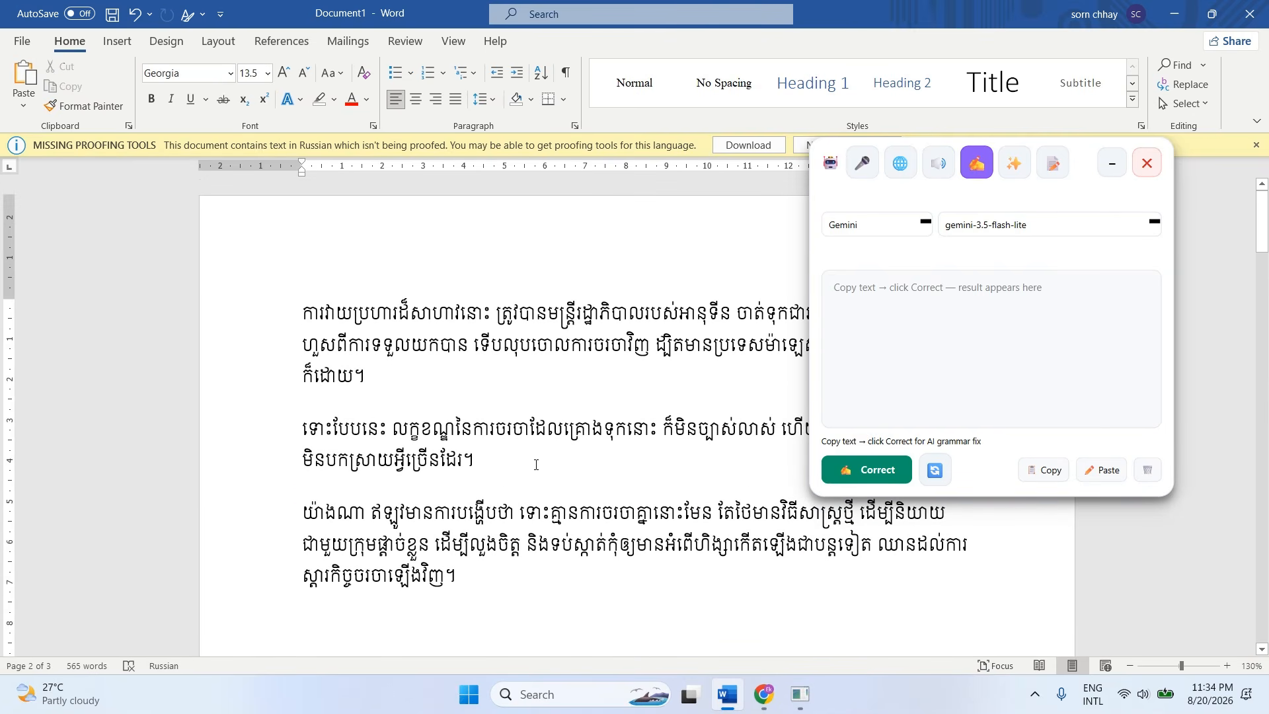
pyautogui.moveTo(1090, 161)
pyautogui.mouseDown()
pyautogui.moveTo(1091, 105)
pyautogui.moveTo(1095, 277)
pyautogui.moveTo(1055, 439)
pyautogui.moveTo(1113, 156)
pyautogui.mouseUp()
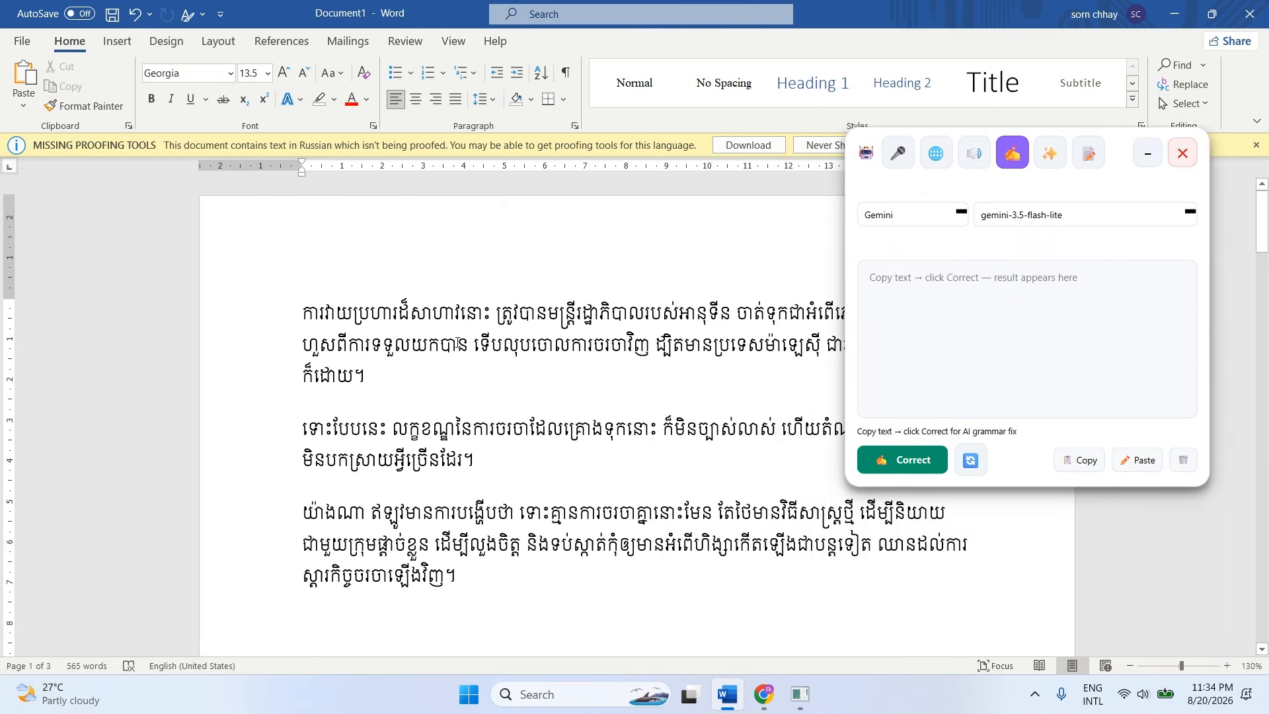
pyautogui.click(376, 398)
pyautogui.moveTo(380, 383); pyautogui.dragTo(284, 312)
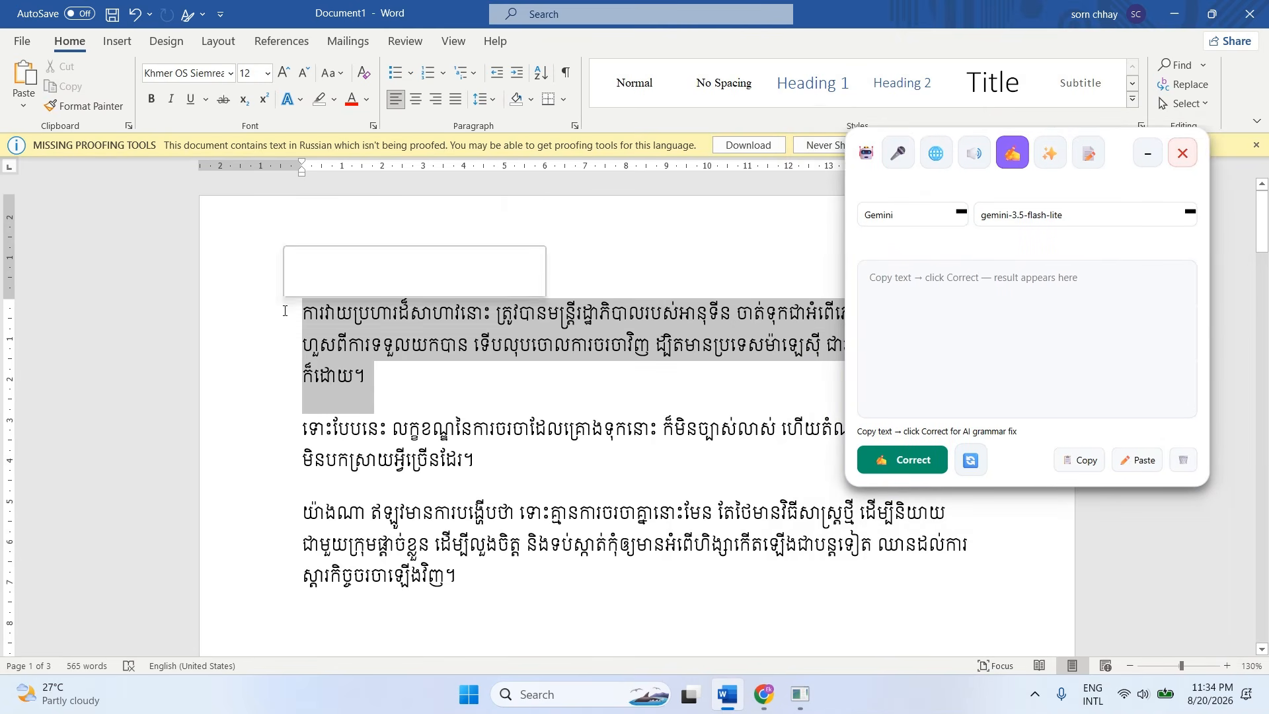
pyautogui.click(405, 387)
pyautogui.moveTo(377, 400); pyautogui.dragTo(291, 317)
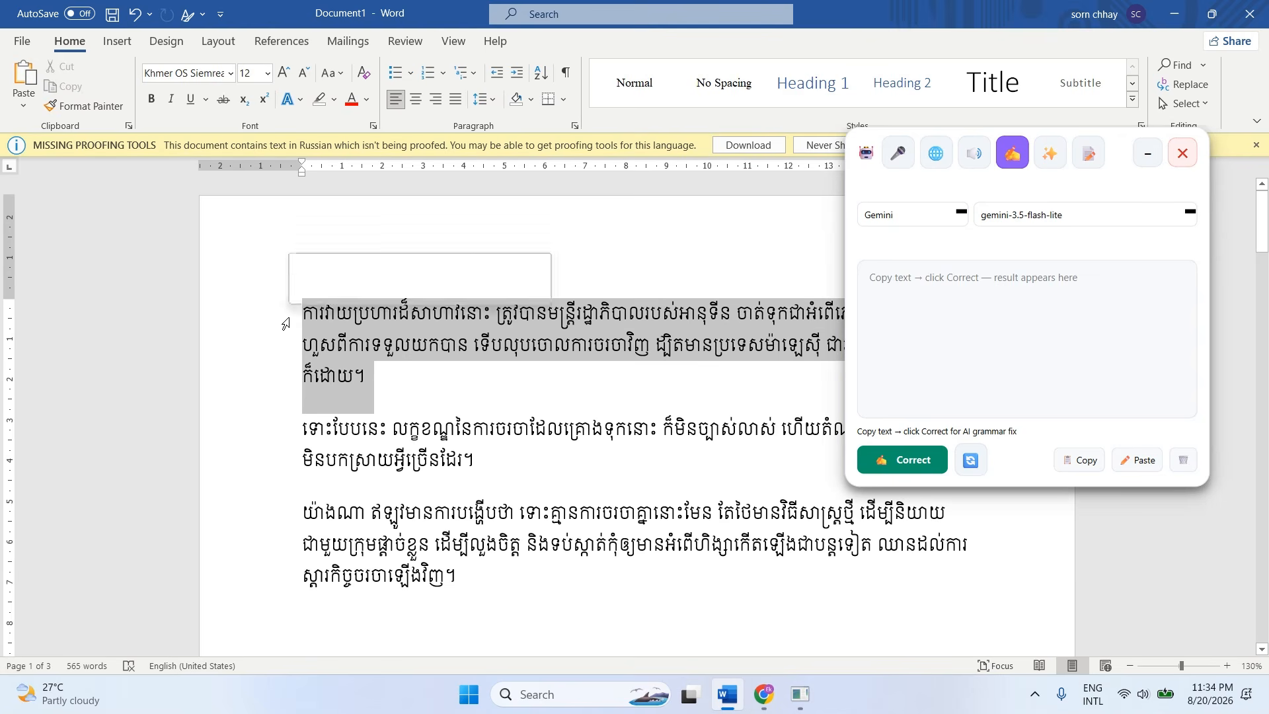
pyautogui.click(410, 381)
pyautogui.moveTo(386, 371); pyautogui.dragTo(271, 317)
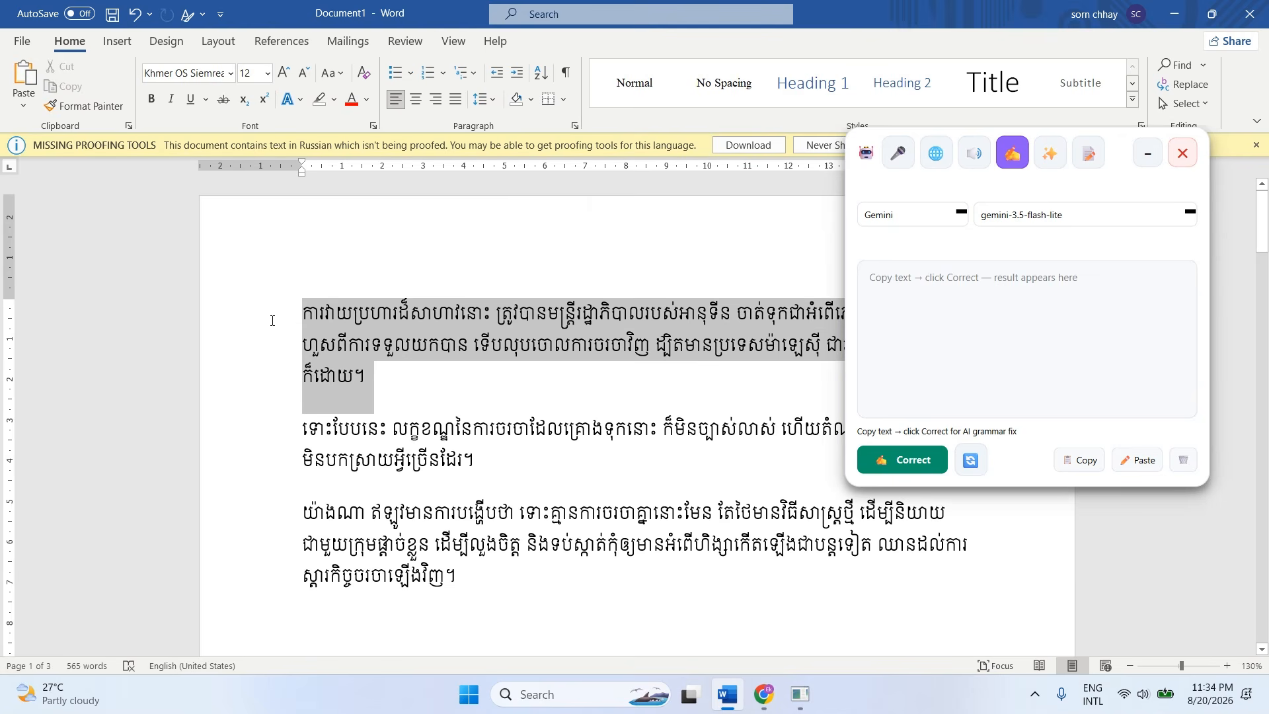
pyautogui.click(436, 386)
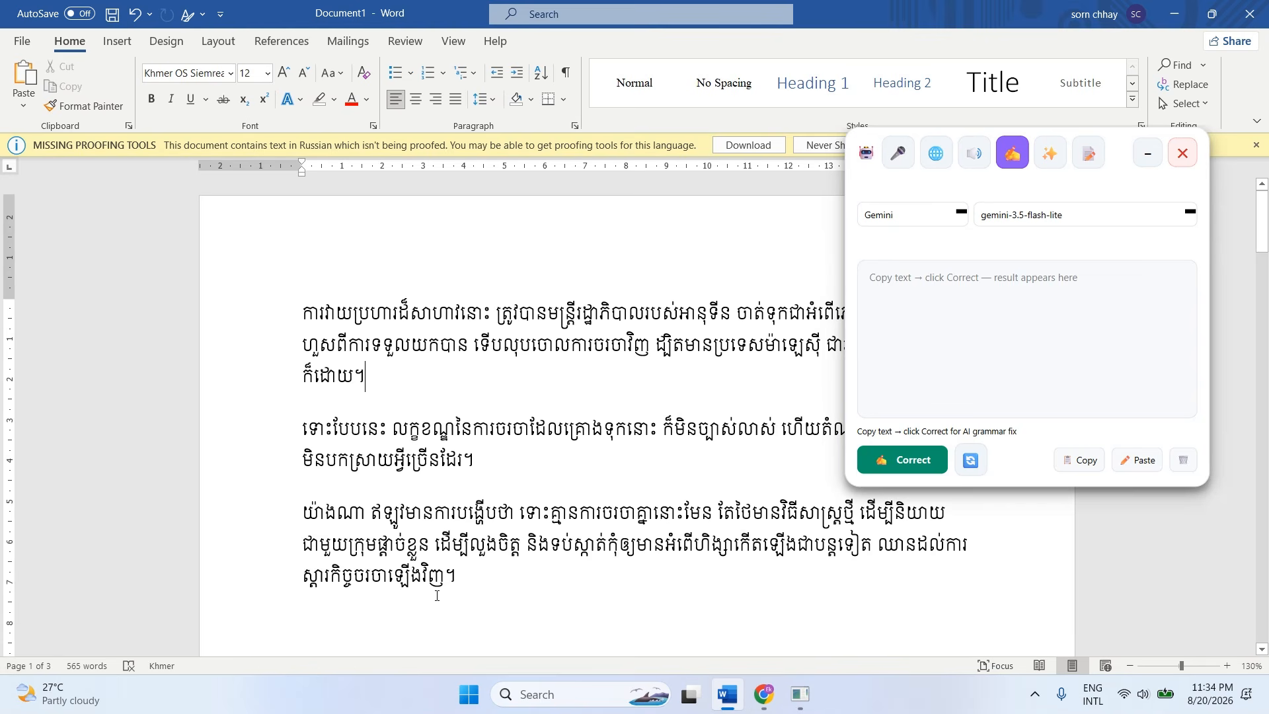
# Run the AI grammar correction on all three Khmer paragraphs and move the floating assistant over the middle of the document.
pyautogui.moveTo(439, 589); pyautogui.dragTo(288, 324)
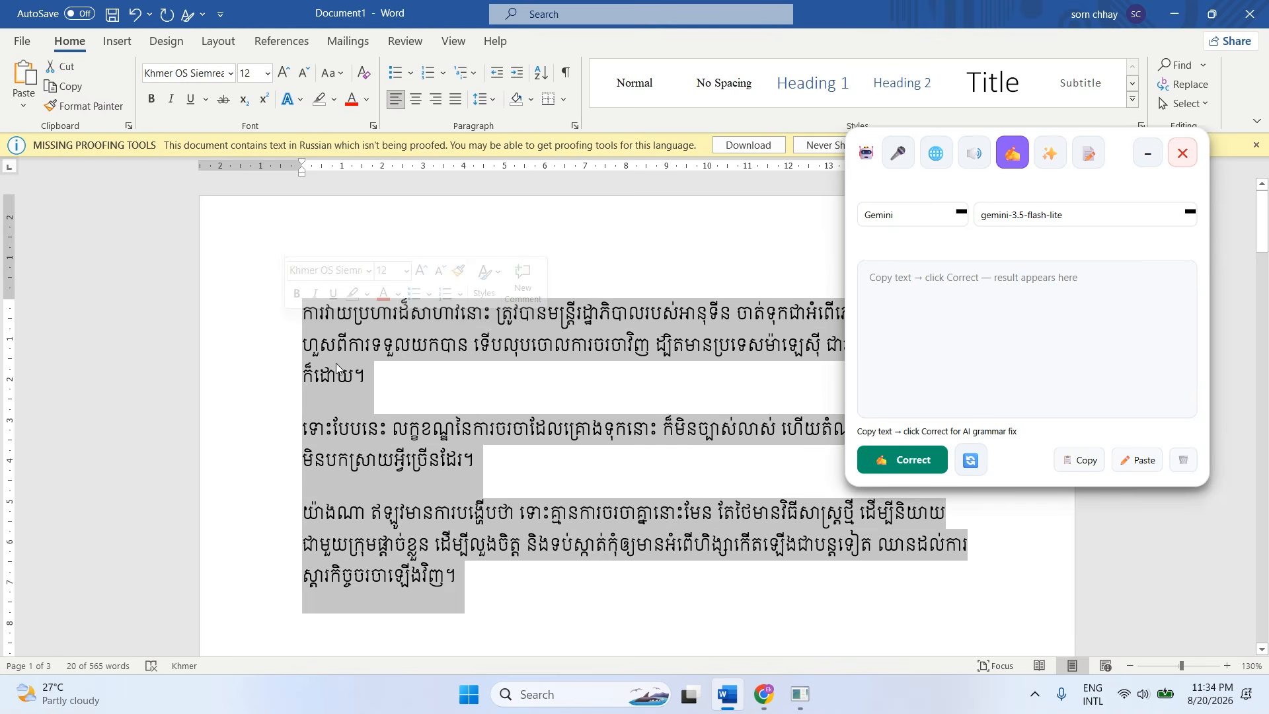
pyautogui.click(914, 466)
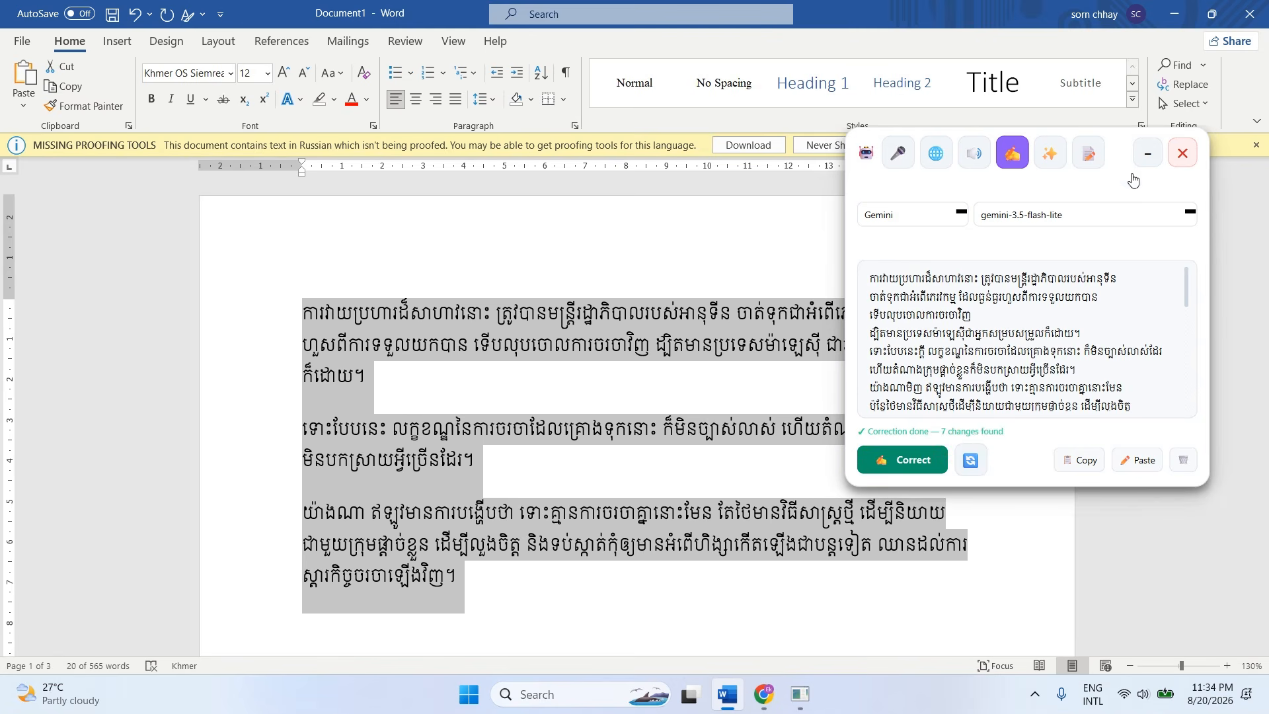
pyautogui.moveTo(1114, 152); pyautogui.dragTo(772, 114)
# Examine the first correction note, comparing the wrong and corrected Khmer phrases and reading the explanation below them.
pyautogui.scroll(-3, 684, 301)
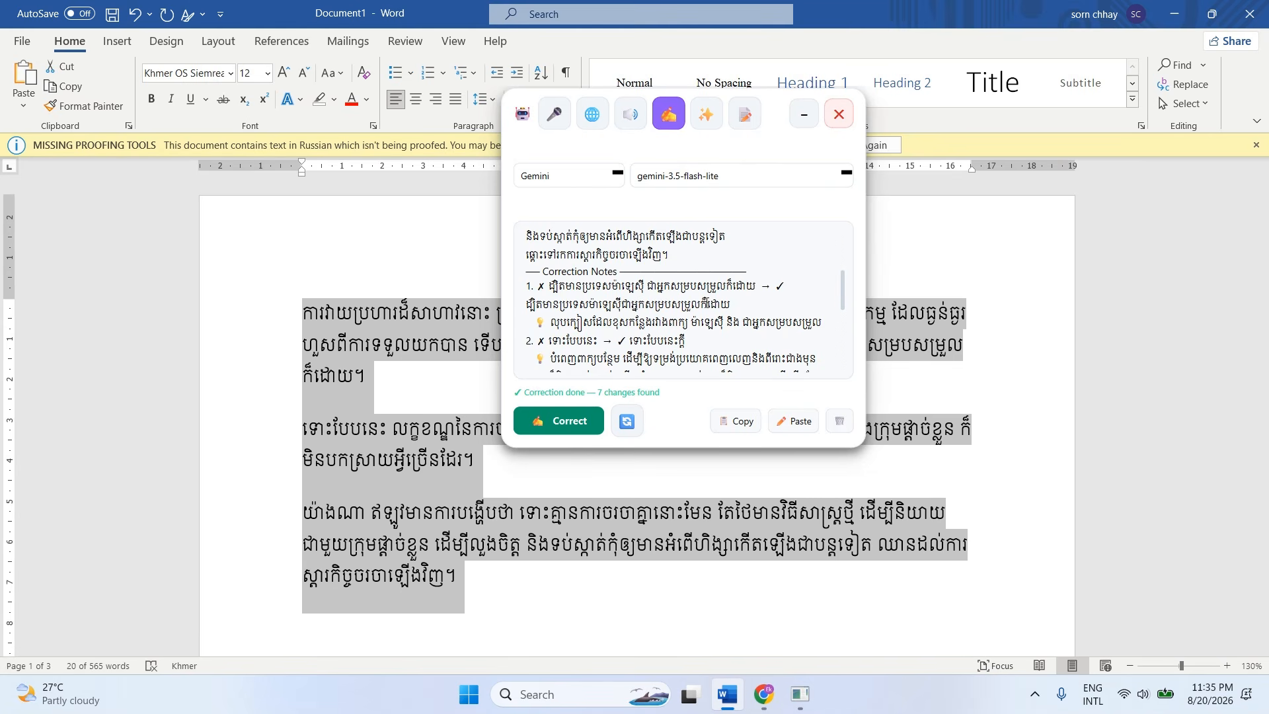
pyautogui.doubleClick(744, 286)
pyautogui.moveTo(733, 286); pyautogui.dragTo(549, 286)
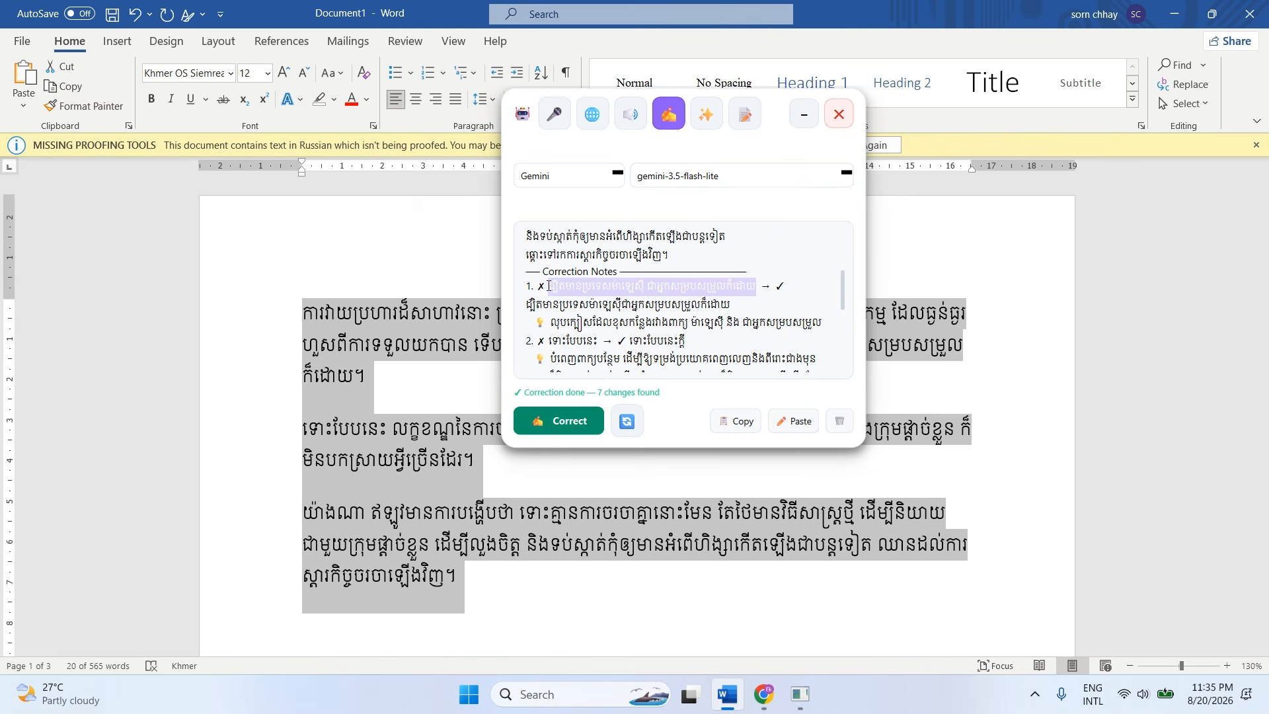
pyautogui.click(594, 303)
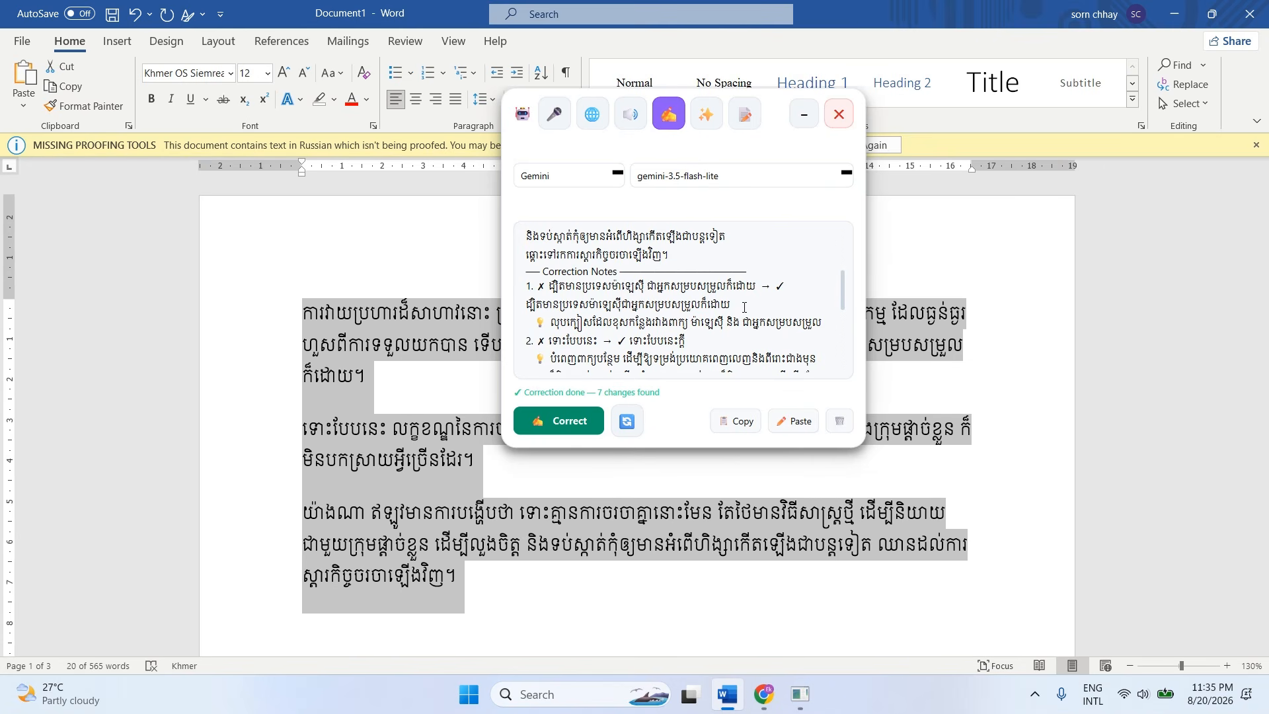
pyautogui.scroll(-1, 738, 337)
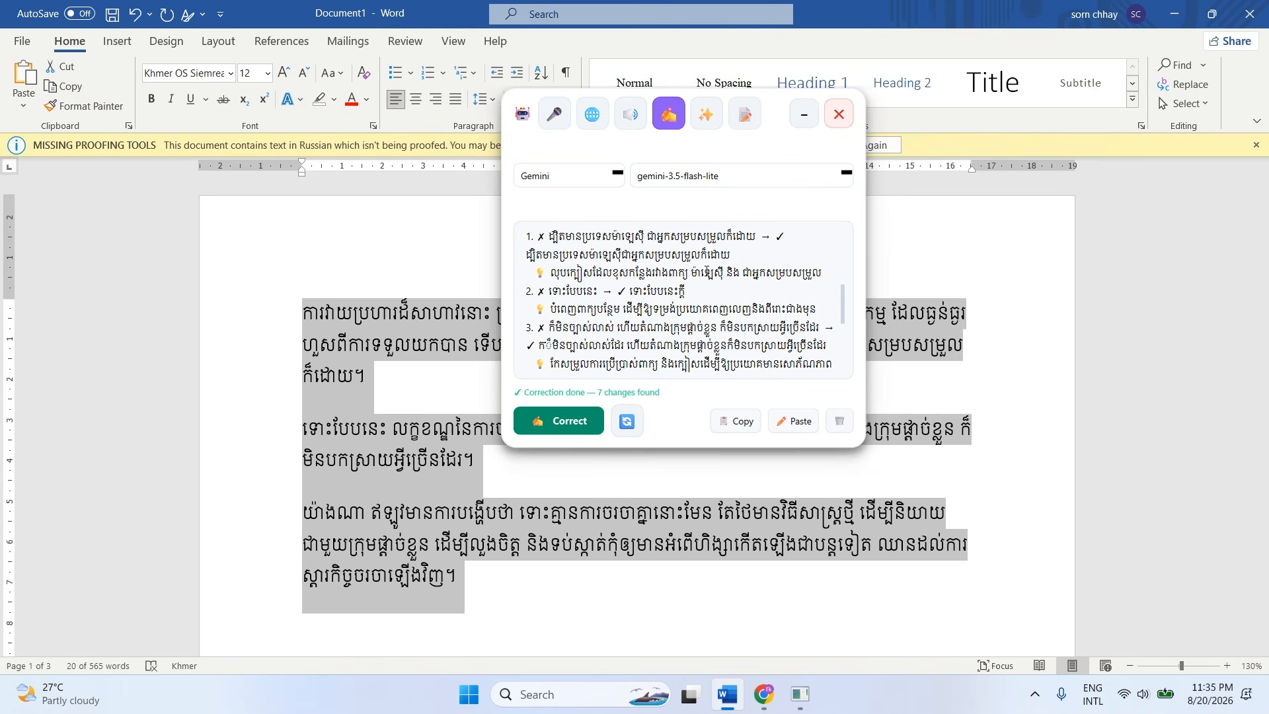
pyautogui.moveTo(741, 271); pyautogui.dragTo(814, 272)
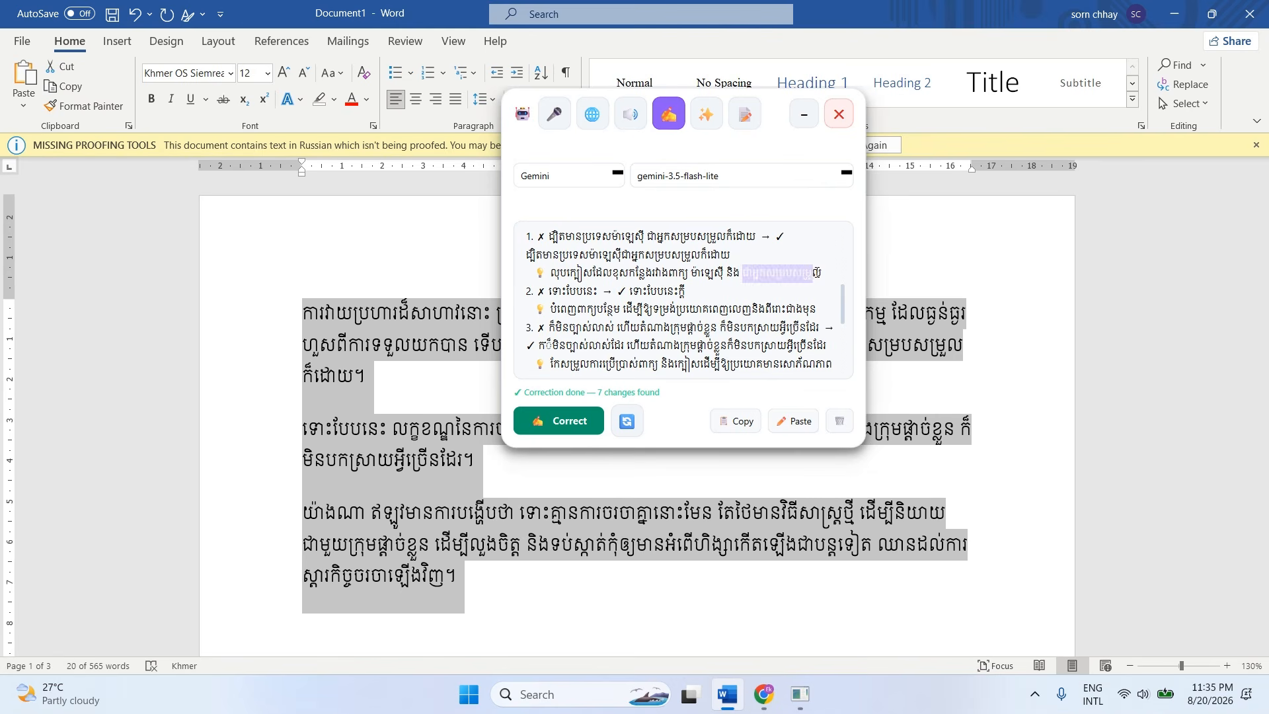
pyautogui.click(740, 277)
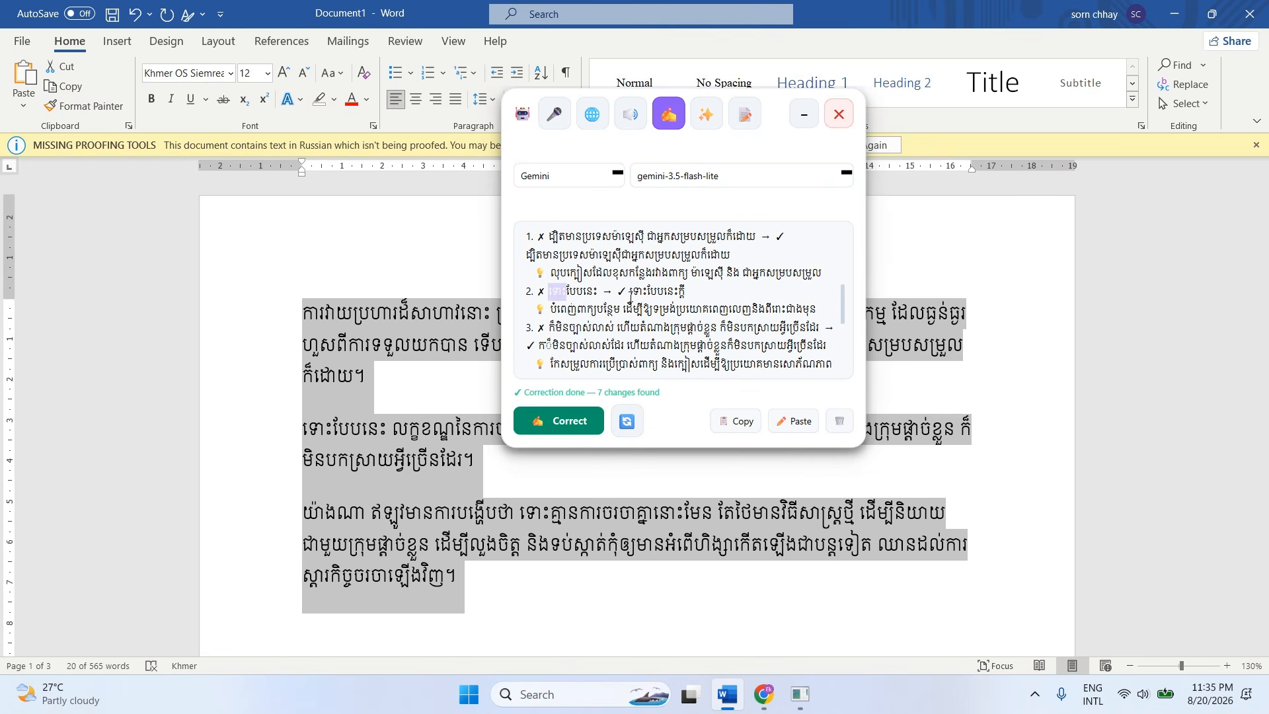
# Examine the second correction note, highlighting its corrected Khmer phrase and the explanation.
pyautogui.moveTo(629, 291); pyautogui.dragTo(692, 293)
pyautogui.click(629, 309)
pyautogui.moveTo(631, 295)
pyautogui.mouseDown()
pyautogui.moveTo(700, 295)
pyautogui.moveTo(630, 296)
pyautogui.mouseUp()
pyautogui.click(698, 303)
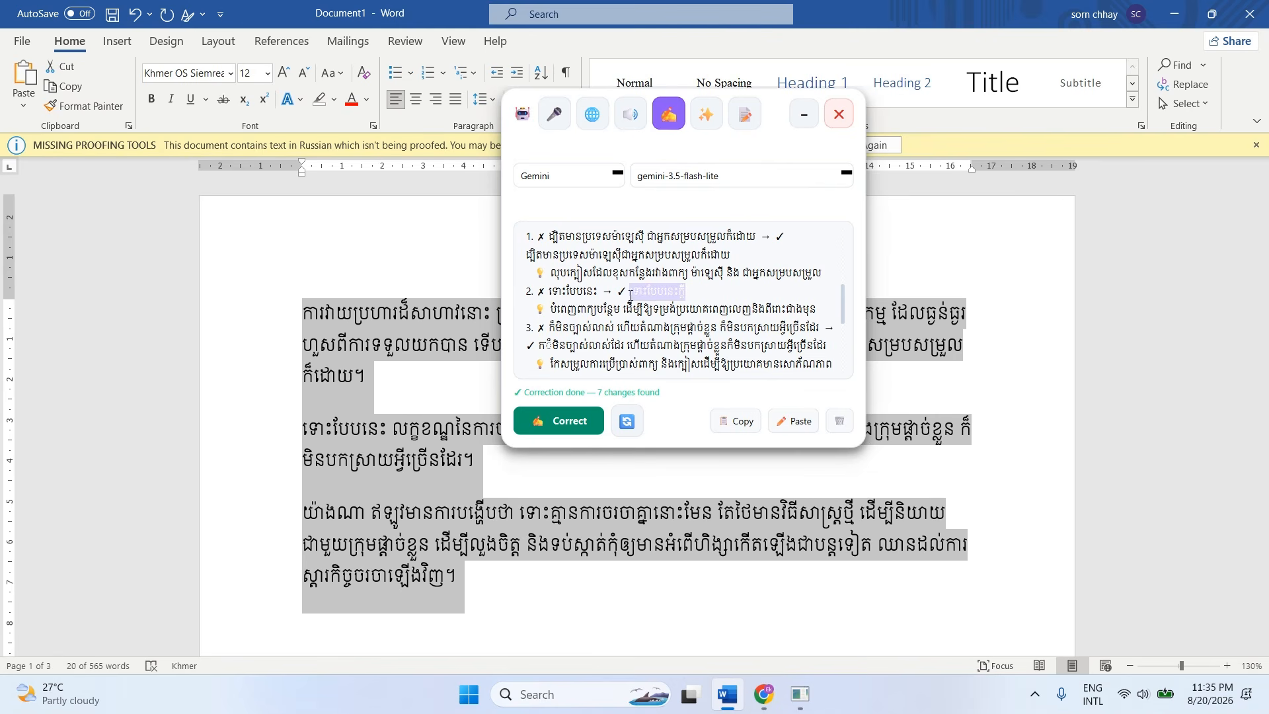
pyautogui.click(613, 316)
pyautogui.moveTo(549, 309); pyautogui.dragTo(768, 311)
# Examine correction notes 3 to 7 through the end of the result, including the replacement words and their explanations.
pyautogui.scroll(-1, 742, 319)
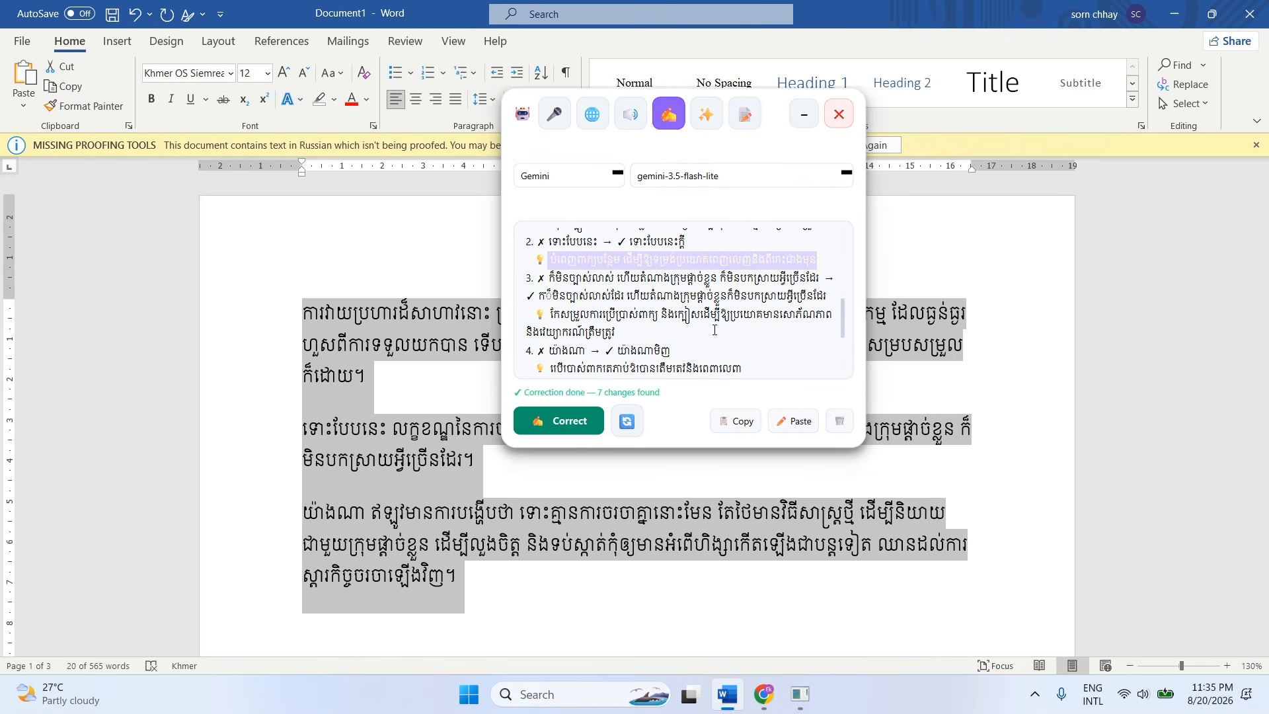
pyautogui.moveTo(540, 281); pyautogui.dragTo(751, 279)
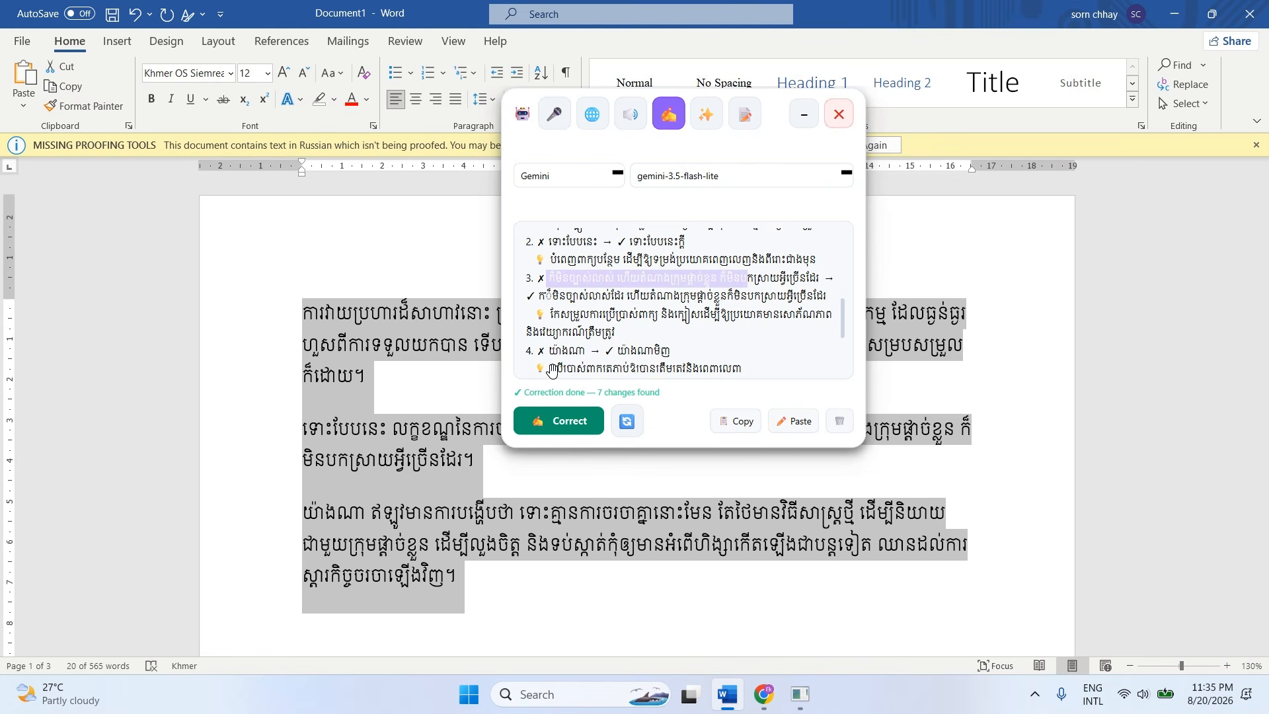
pyautogui.moveTo(547, 350); pyautogui.dragTo(704, 332)
pyautogui.scroll(-1, 704, 332)
pyautogui.scroll(-1, 614, 333)
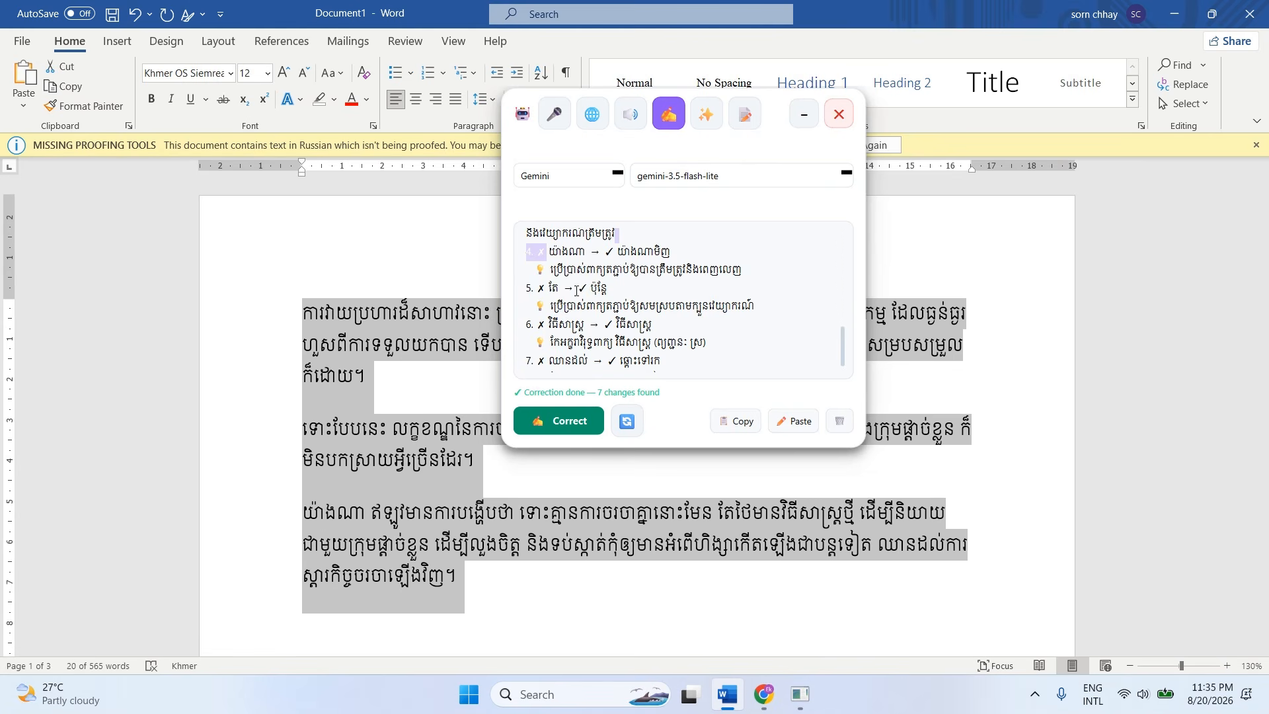
pyautogui.doubleClick(599, 288)
pyautogui.scroll(-1, 741, 314)
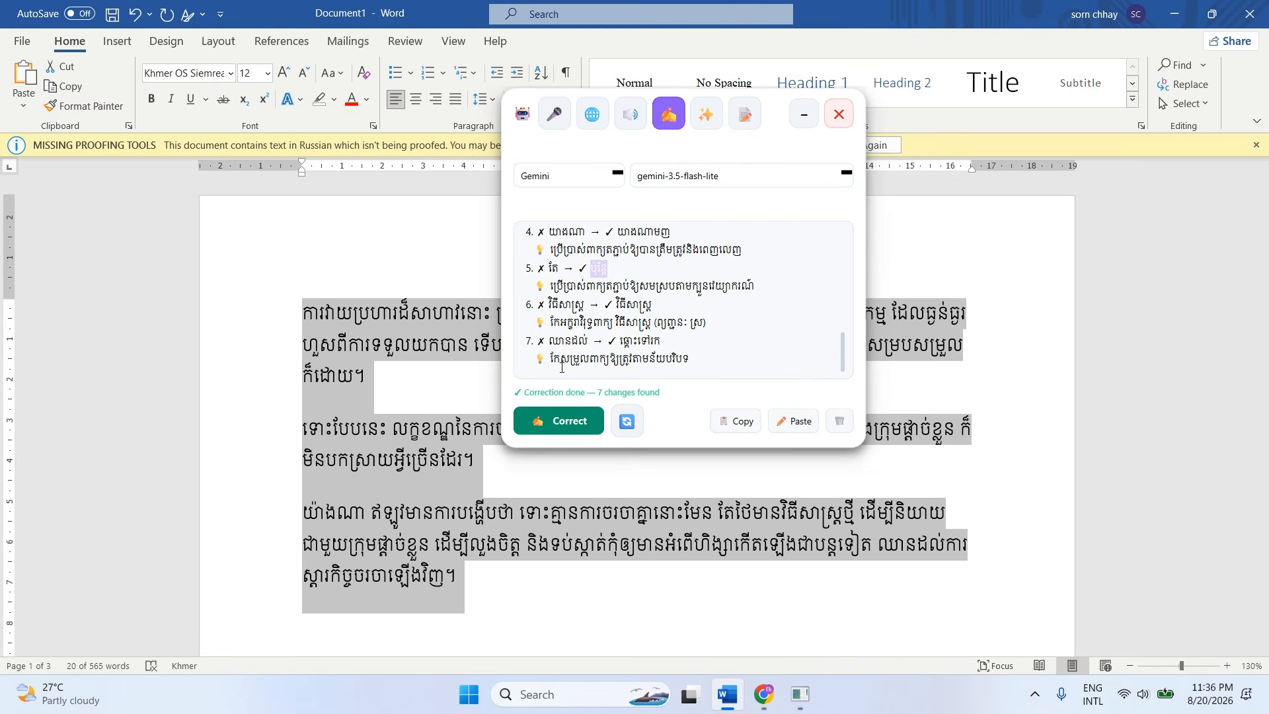
pyautogui.moveTo(562, 365); pyautogui.dragTo(637, 360)
# Replace ង with ន in the first word of the third Khmer paragraph so it reads "យ៉ានណា", using the Khmer keyboard.
pyautogui.click(317, 347)
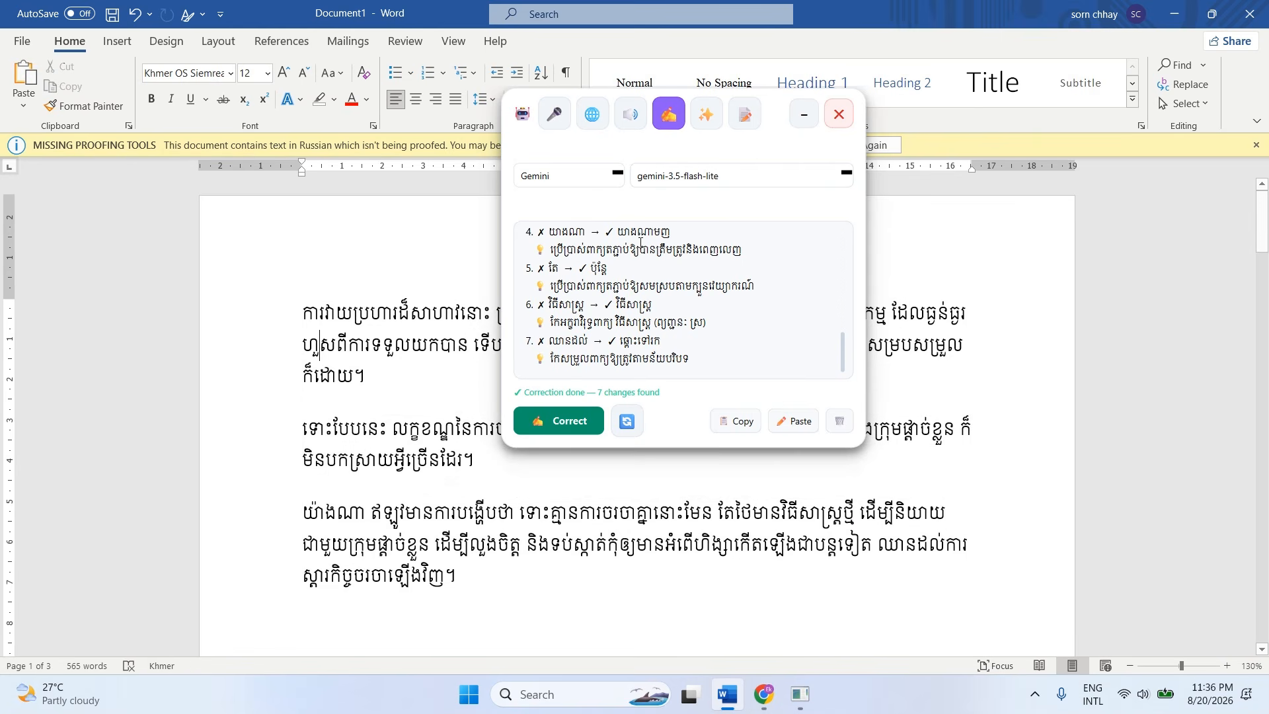
pyautogui.click(337, 514)
pyautogui.press('BackSpace')
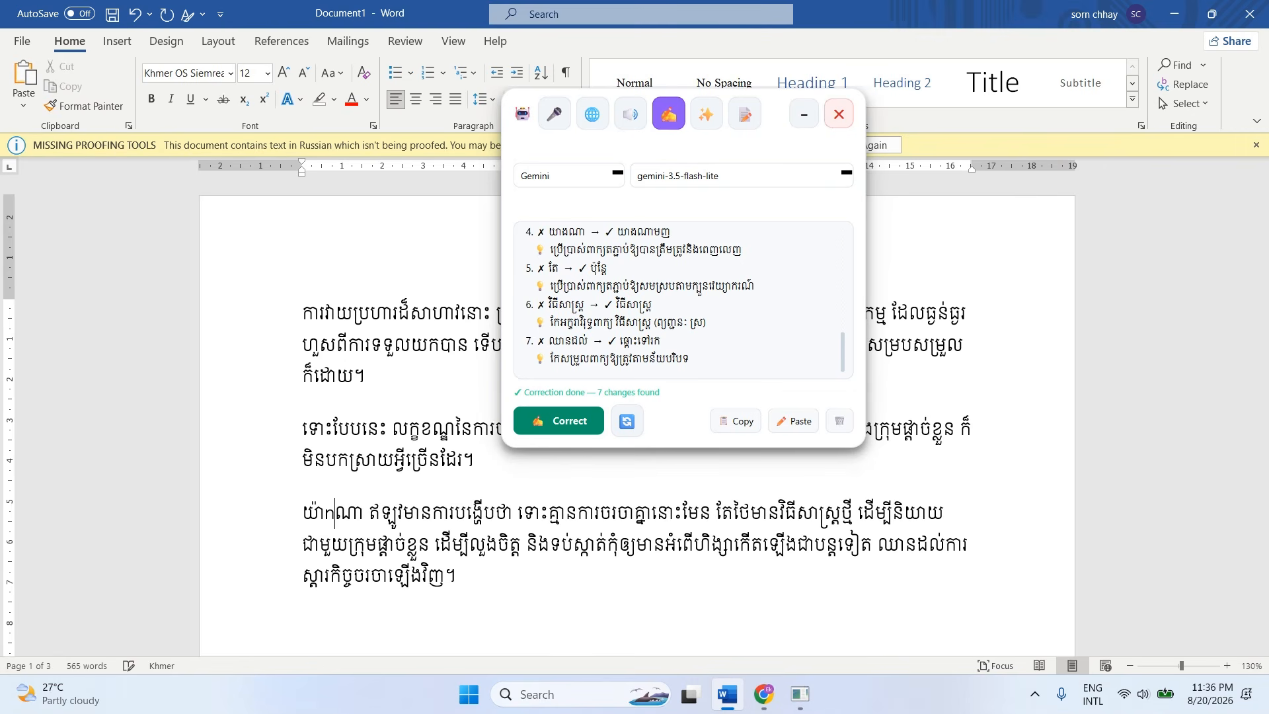
pyautogui.hotkey('alt', 'shift')
pyautogui.write('ន')
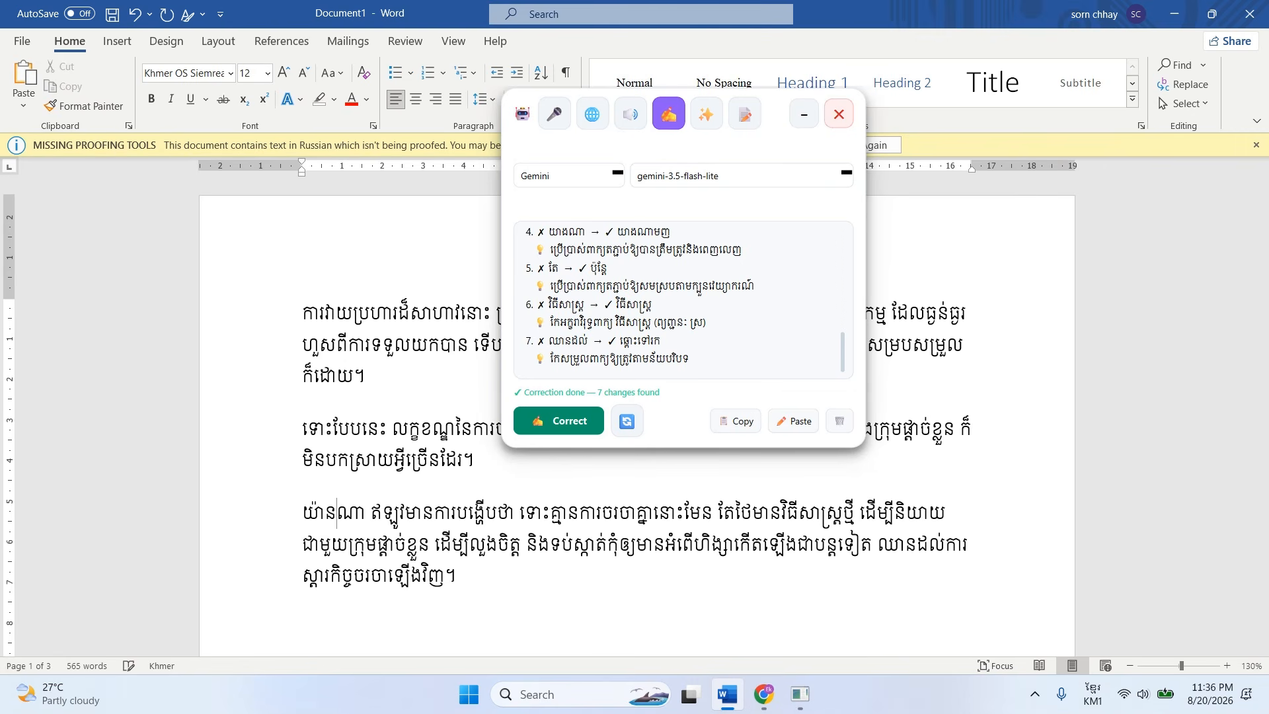
# Clear the previous correction result and run the grammar correction on the third Khmer paragraph only.
pyautogui.click(839, 421)
pyautogui.press('Right')
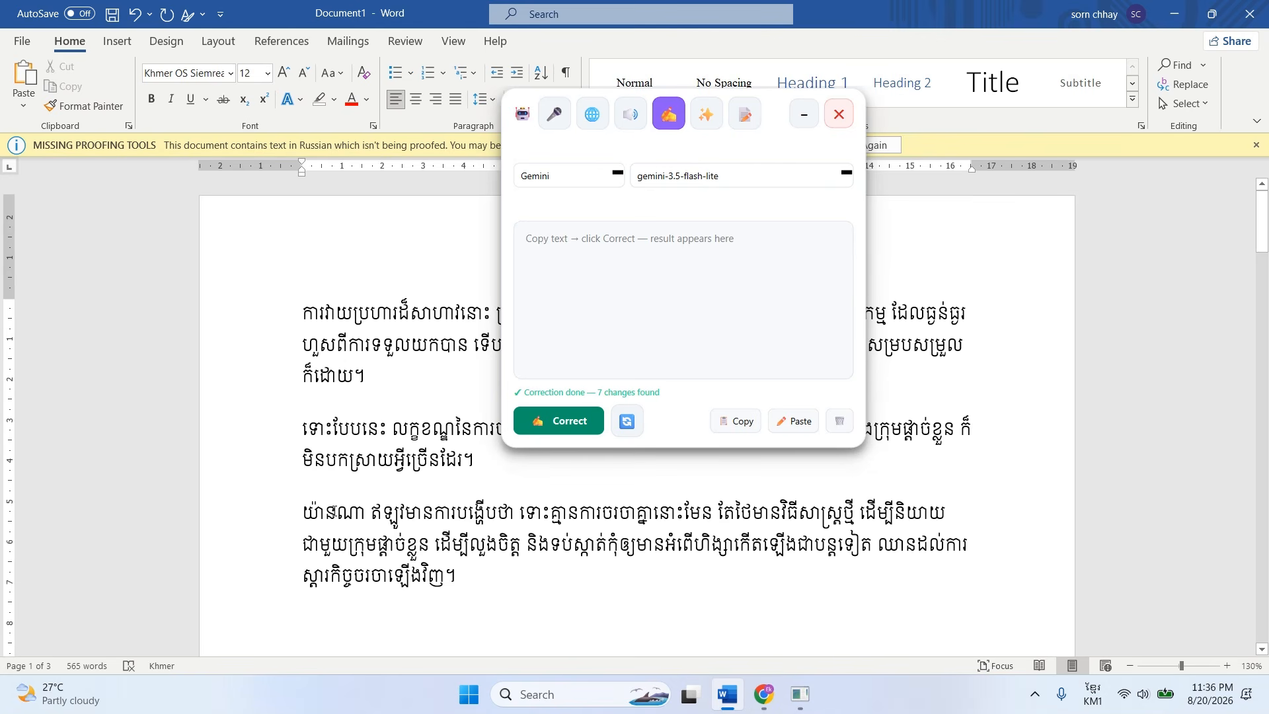
pyautogui.doubleClick(506, 514)
pyautogui.tripleClick(469, 582)
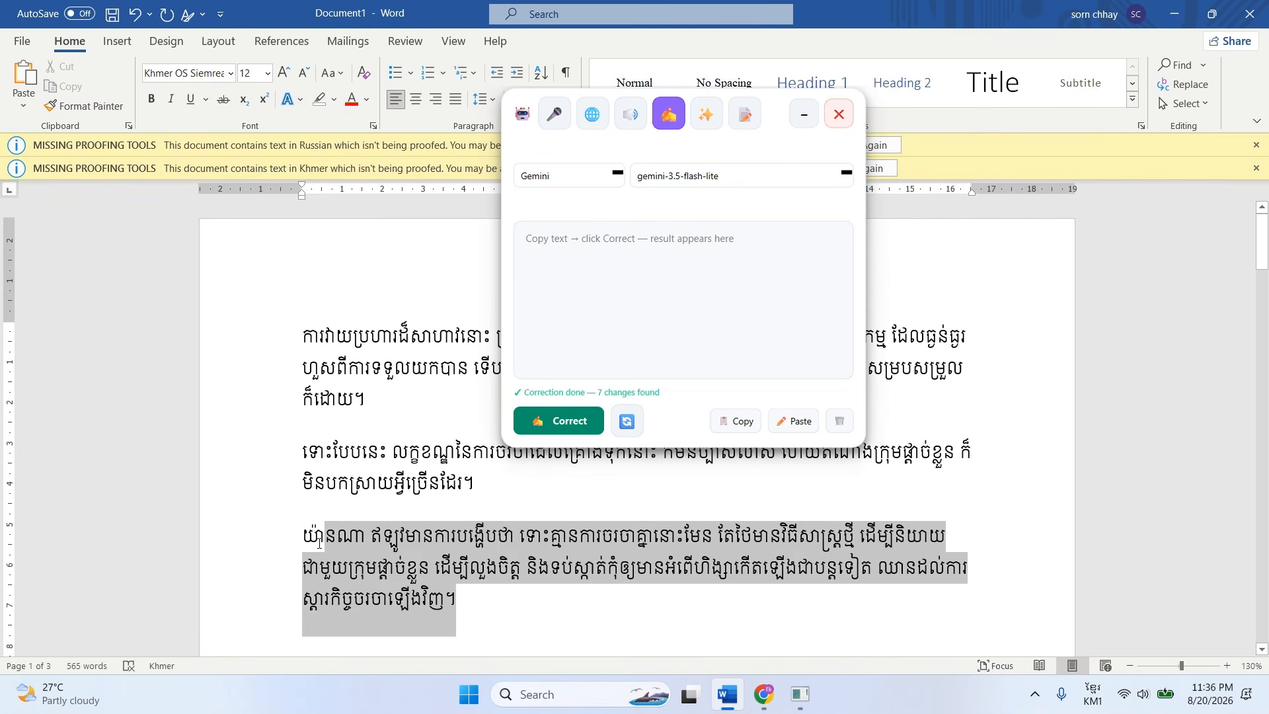
pyautogui.click(499, 606)
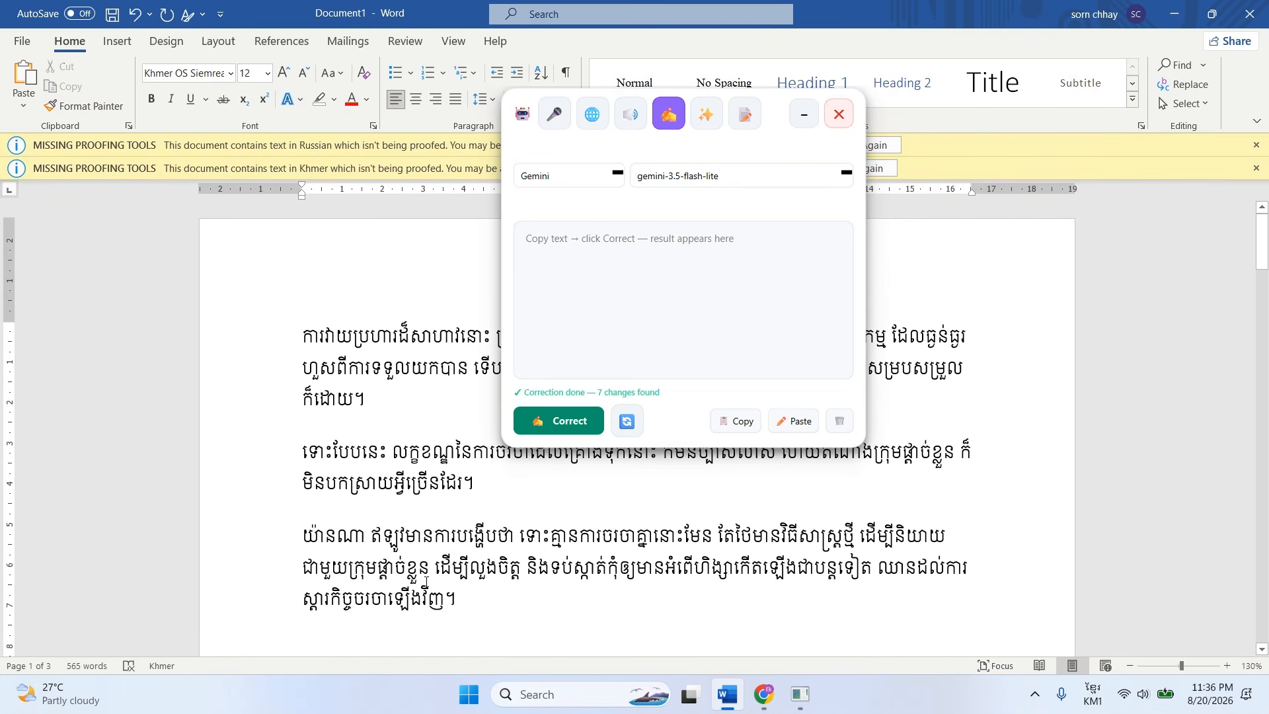
pyautogui.moveTo(460, 600); pyautogui.dragTo(308, 542)
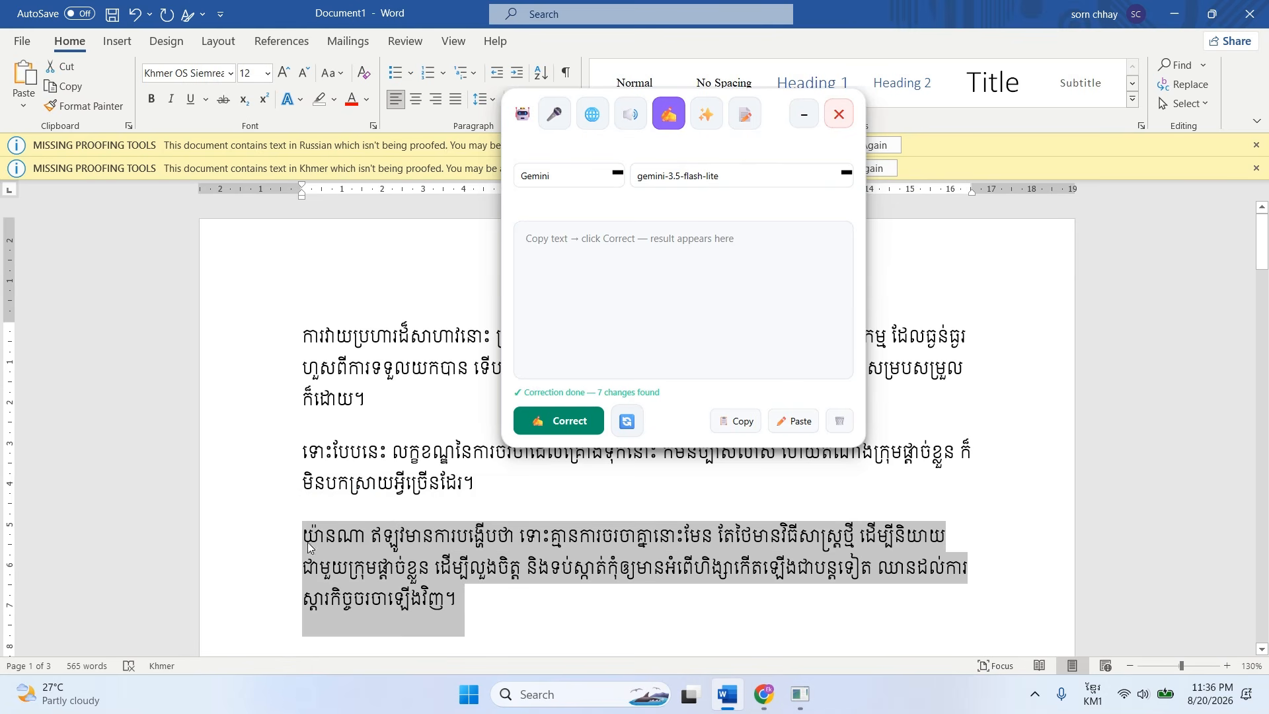
pyautogui.click(568, 423)
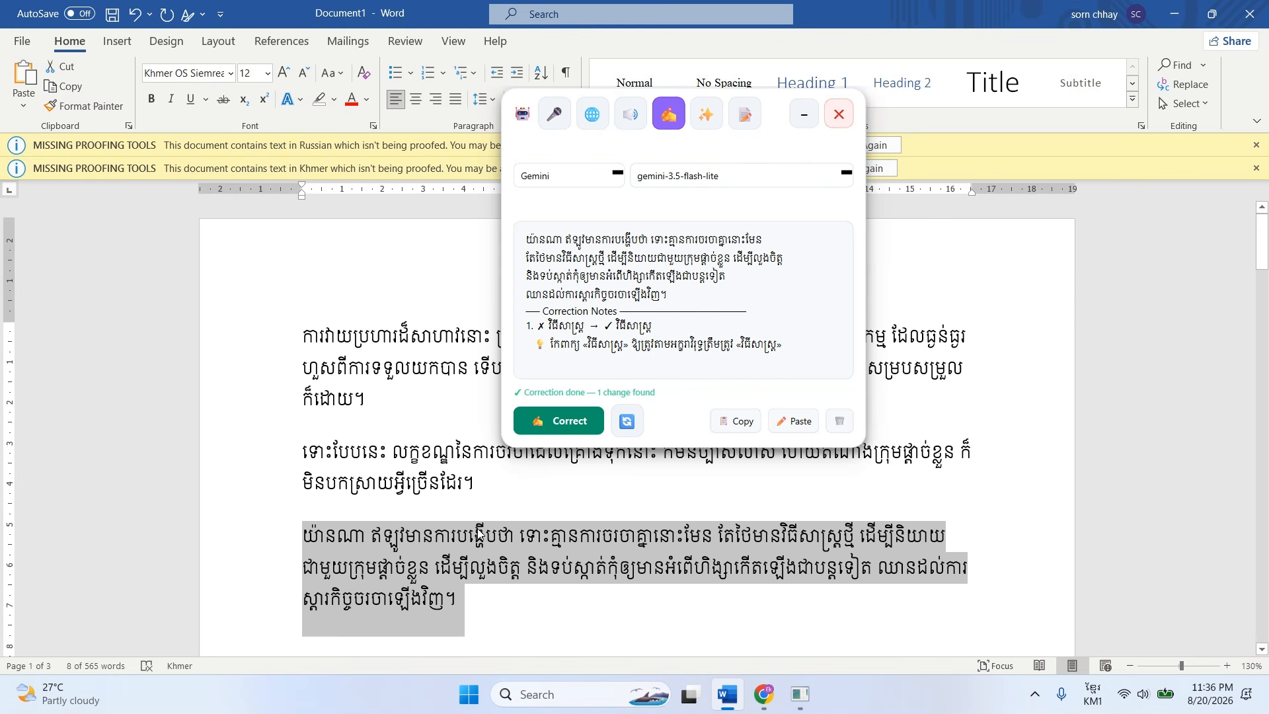
# Misspell "គ្មាន" as "គ្មាត" in the third Khmer paragraph and run the grammar correction on that paragraph with a cleared result.
pyautogui.click(517, 560)
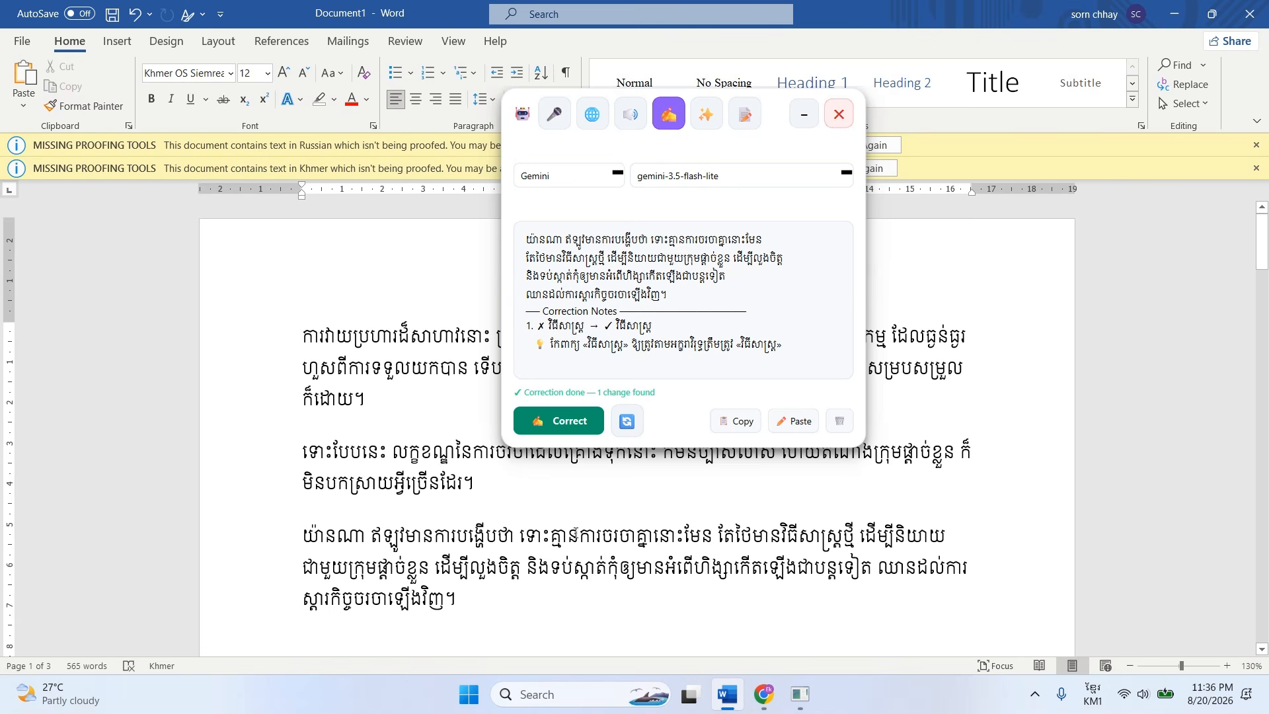
pyautogui.hotkey('ctrl', 'z')
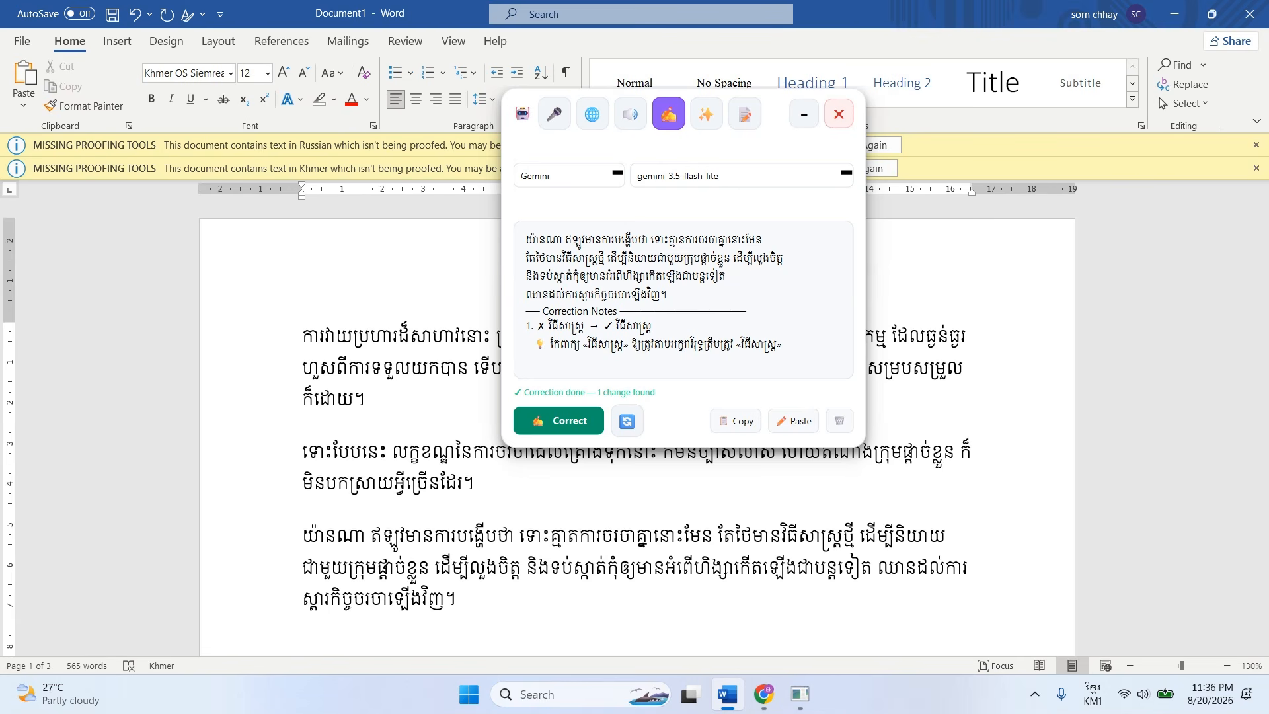
pyautogui.moveTo(484, 596); pyautogui.dragTo(278, 540)
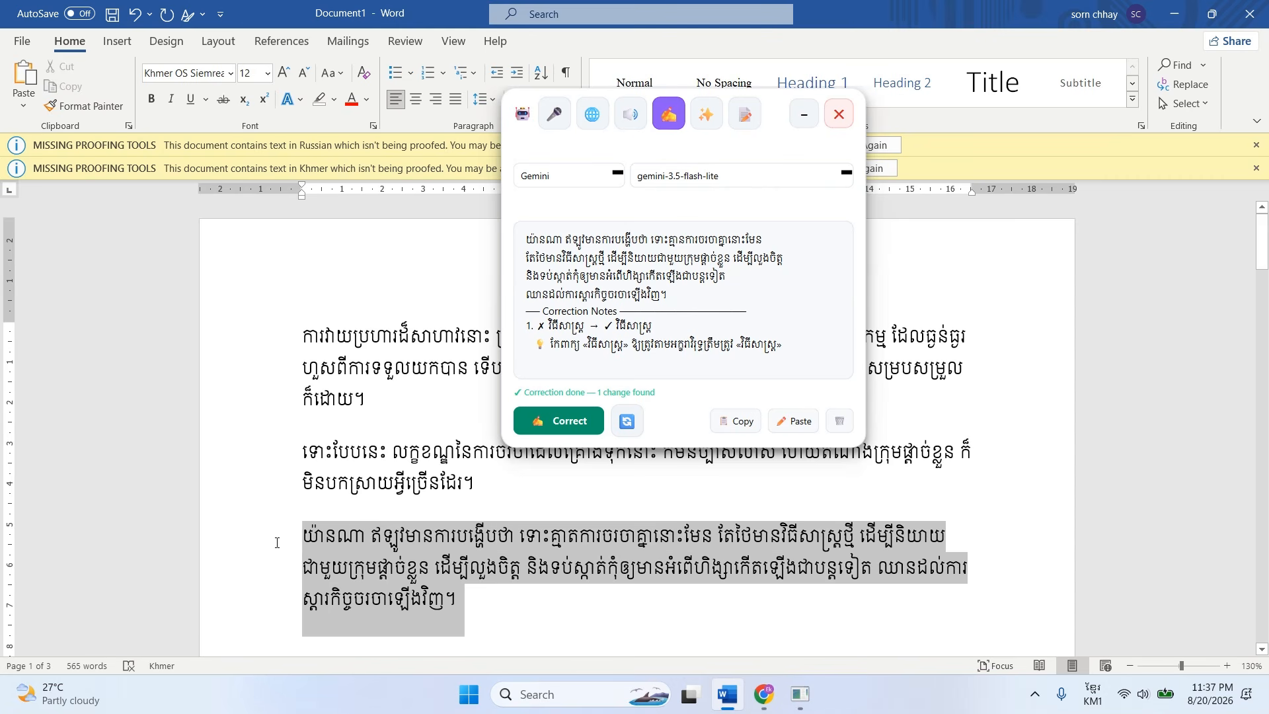
pyautogui.click(840, 423)
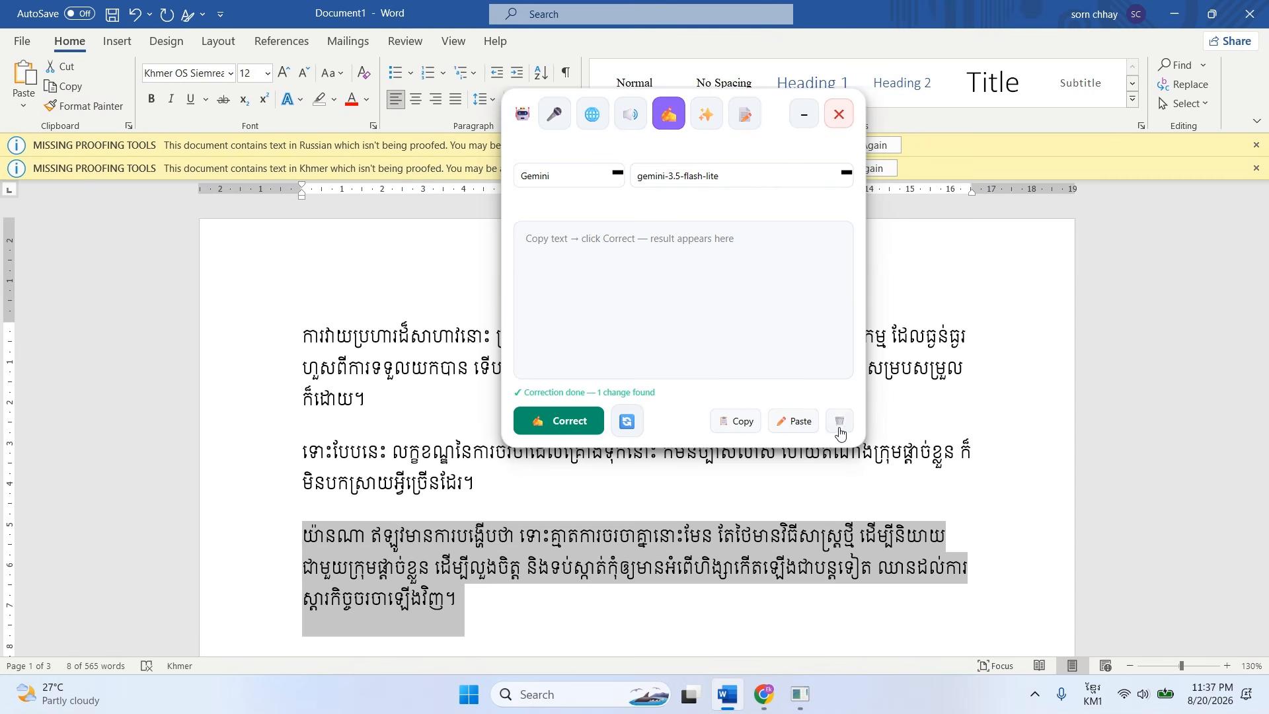
pyautogui.click(601, 418)
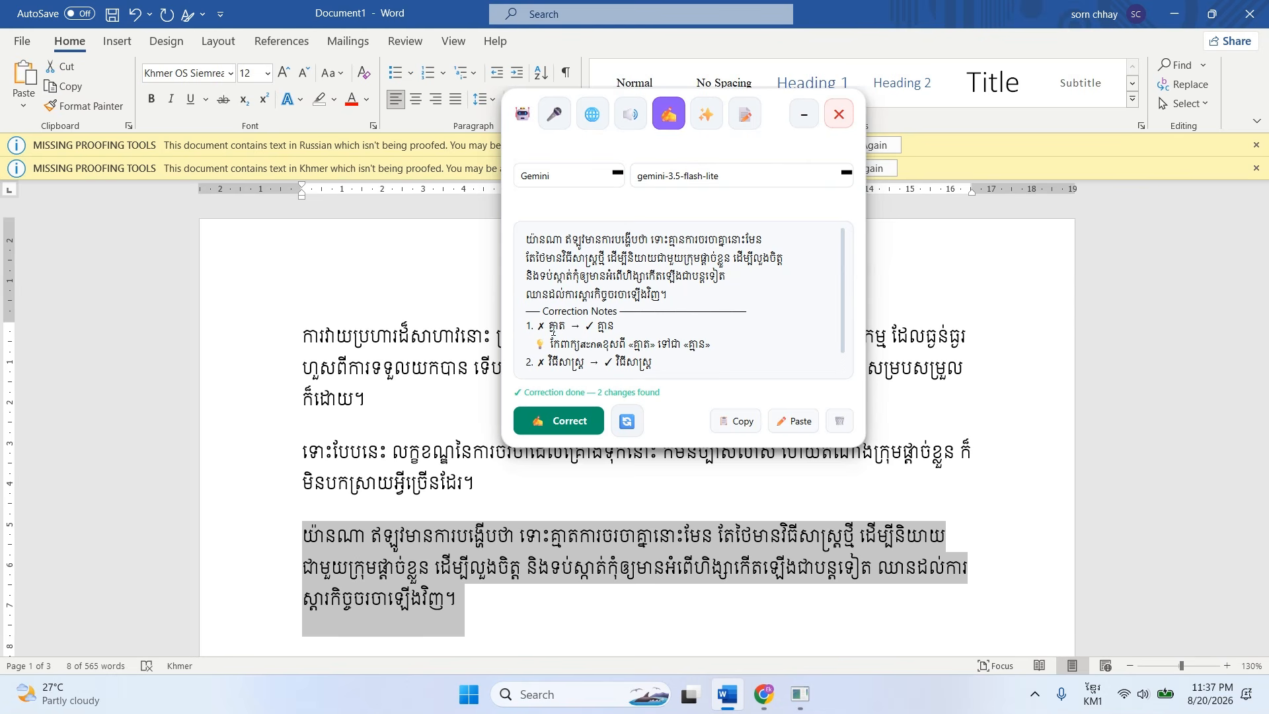
# Examine both notes in the new correction result, highlighting the corrected word "គ្មាន".
pyautogui.moveTo(593, 325); pyautogui.dragTo(622, 322)
pyautogui.scroll(-1, 650, 343)
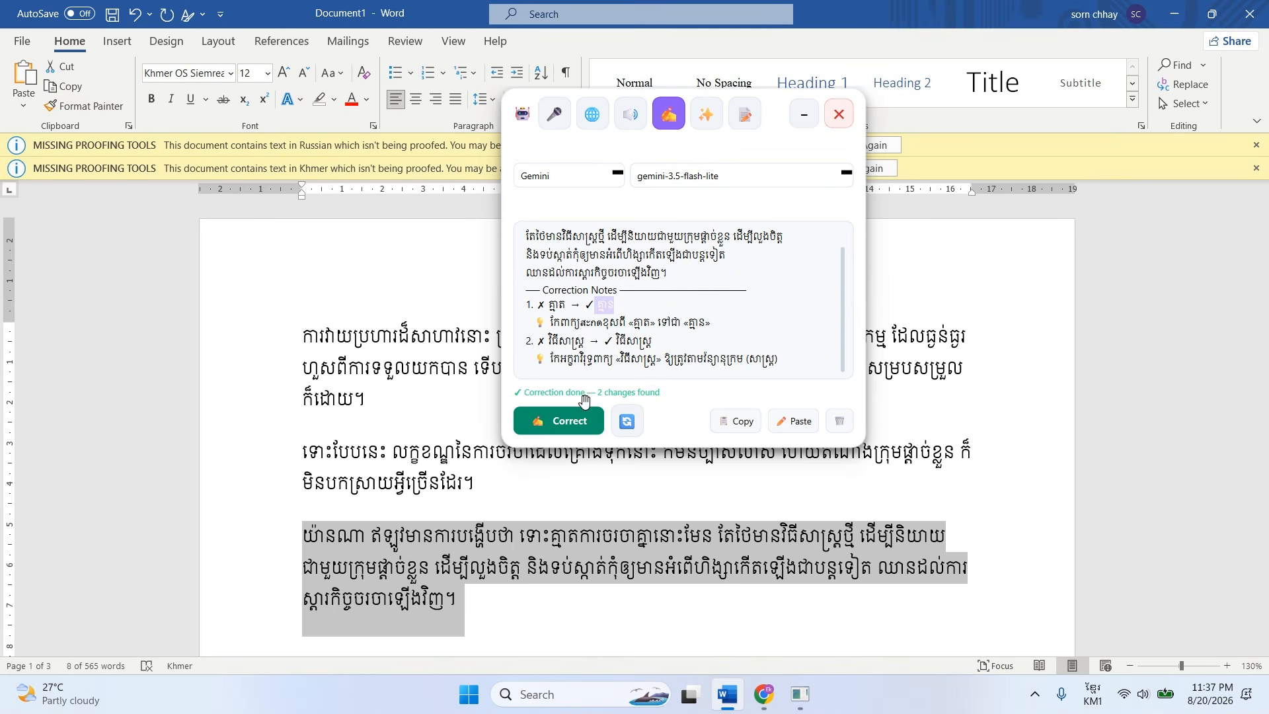
pyautogui.scroll(-3, 482, 458)
# Select the English paragraph beginning "His new approach", clear the previous correction result, and run the grammar correction on it.
pyautogui.click(428, 472)
pyautogui.scroll(-1, 495, 482)
pyautogui.scroll(-2, 497, 483)
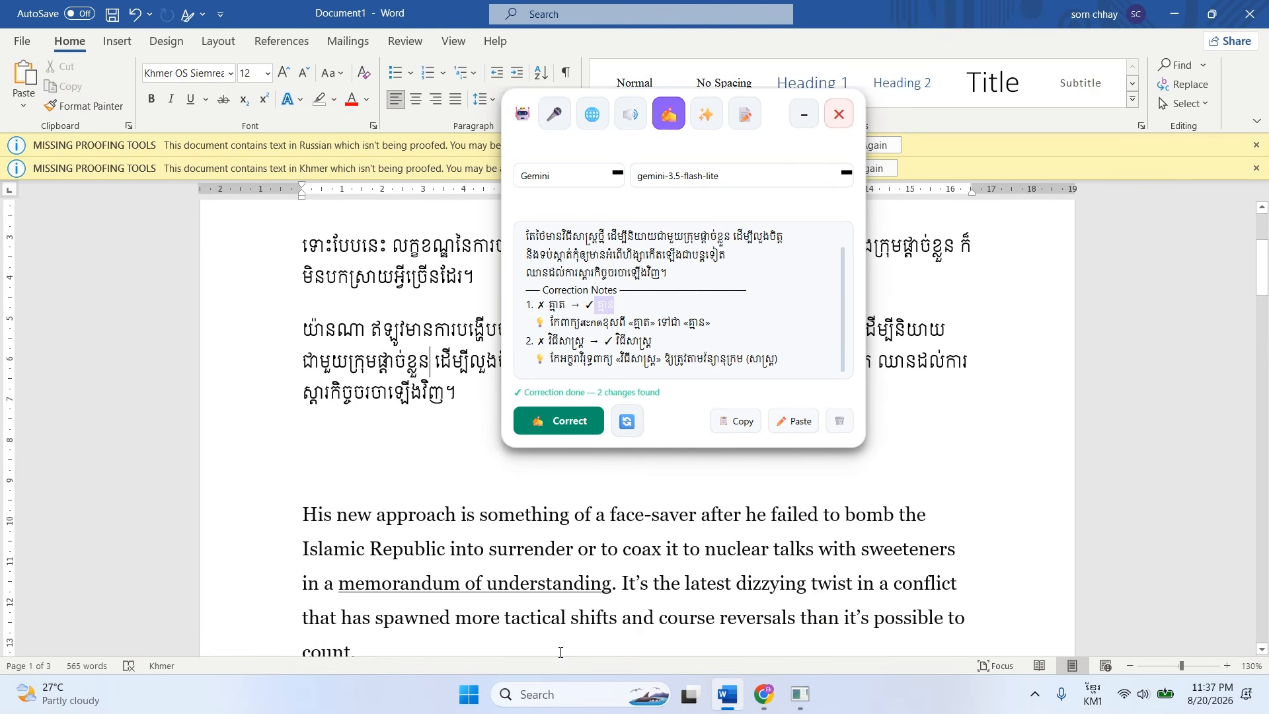
pyautogui.click(446, 519)
pyautogui.moveTo(491, 586); pyautogui.dragTo(285, 415)
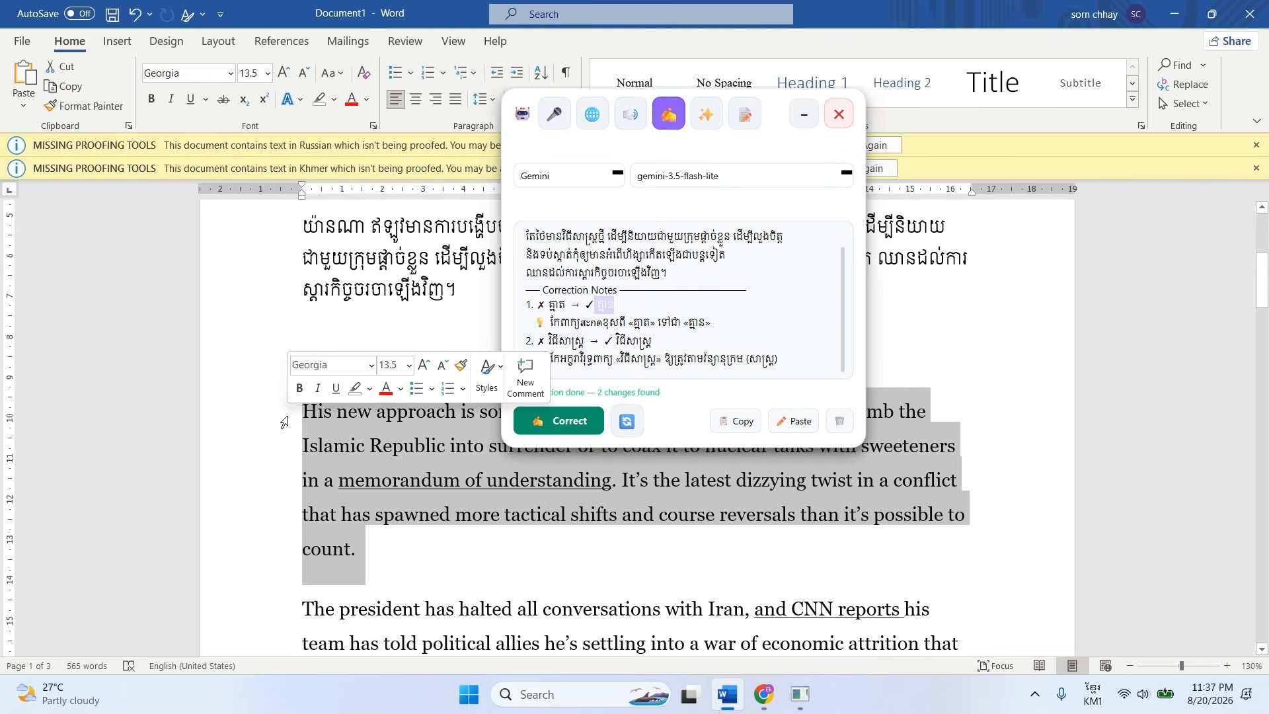
pyautogui.click(841, 428)
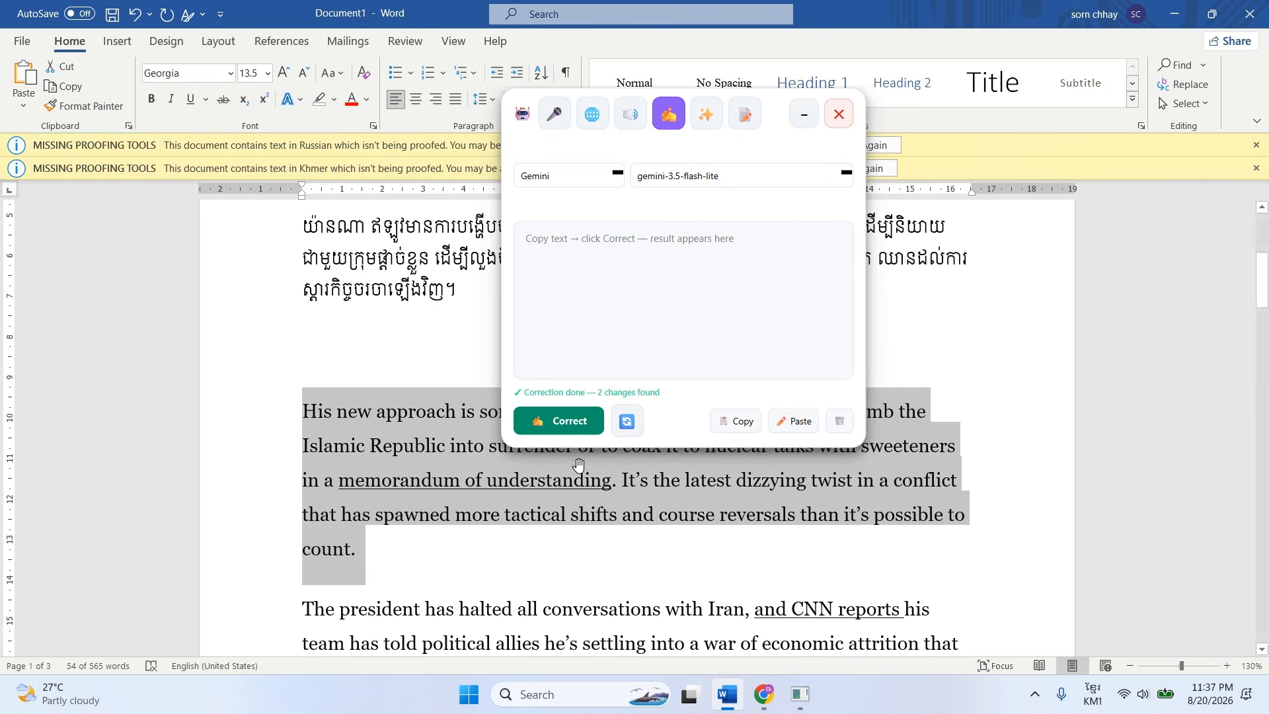
pyautogui.click(571, 428)
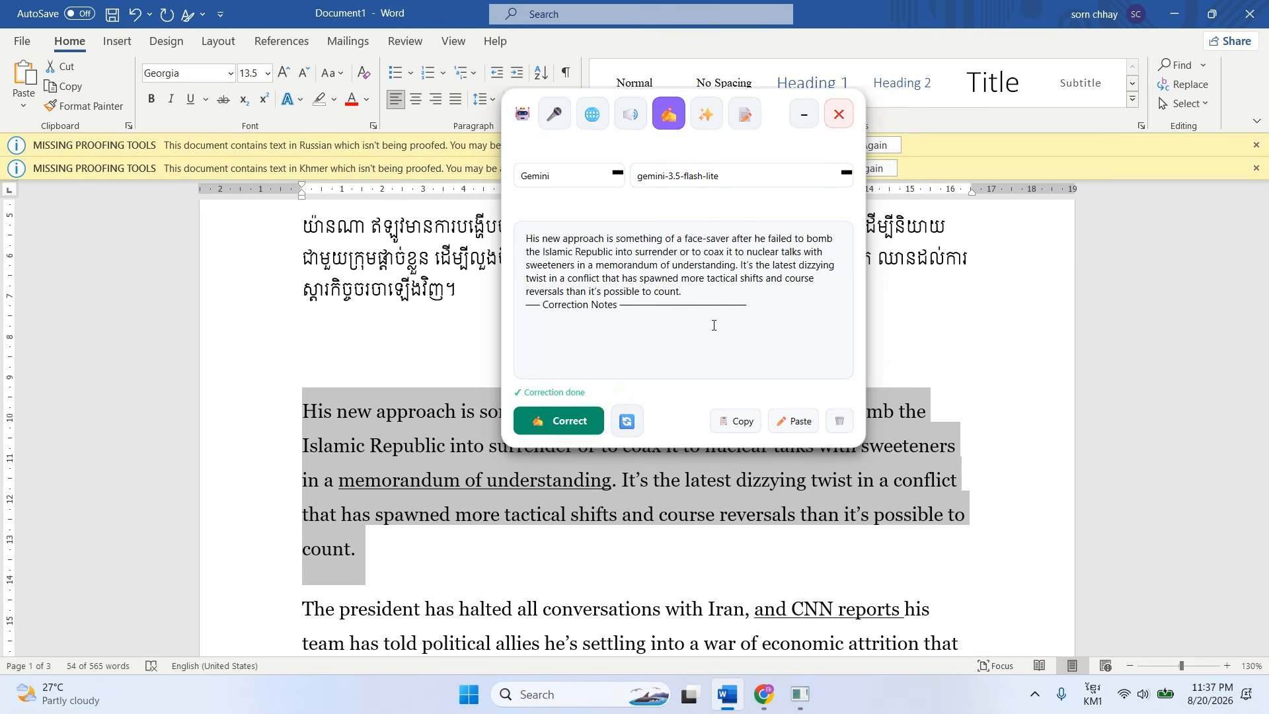
# Run the grammar correction on the Russian passage from "язык восточнославянской" through "языков мира" in the opening Russian paragraph.
pyautogui.click(349, 413)
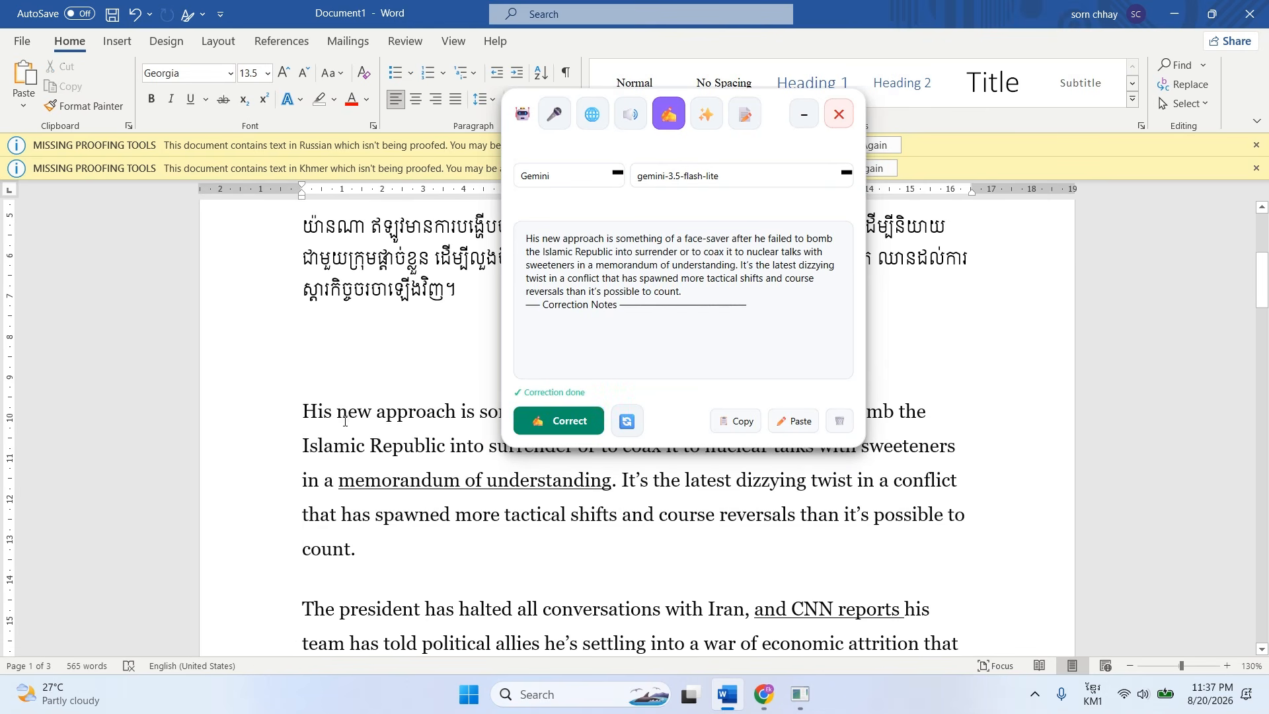
pyautogui.scroll(-10, 420, 530)
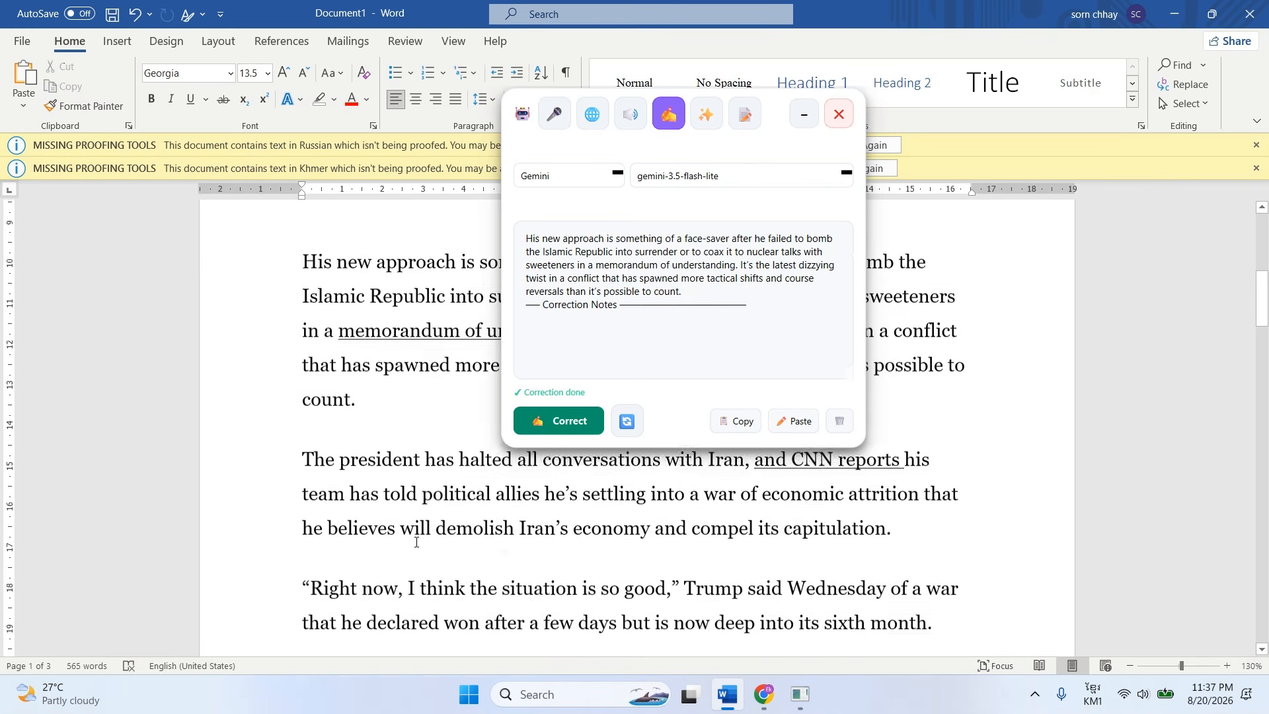
pyautogui.scroll(-5, 425, 531)
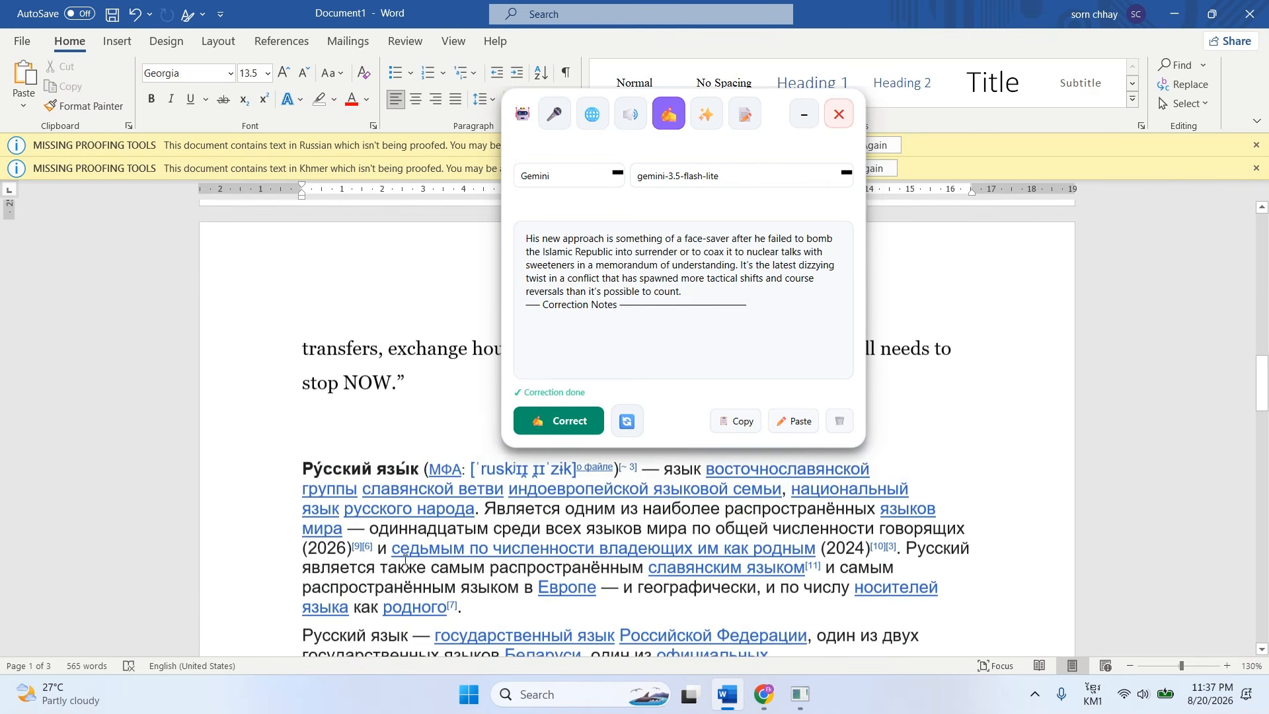
pyautogui.moveTo(980, 536); pyautogui.dragTo(302, 481)
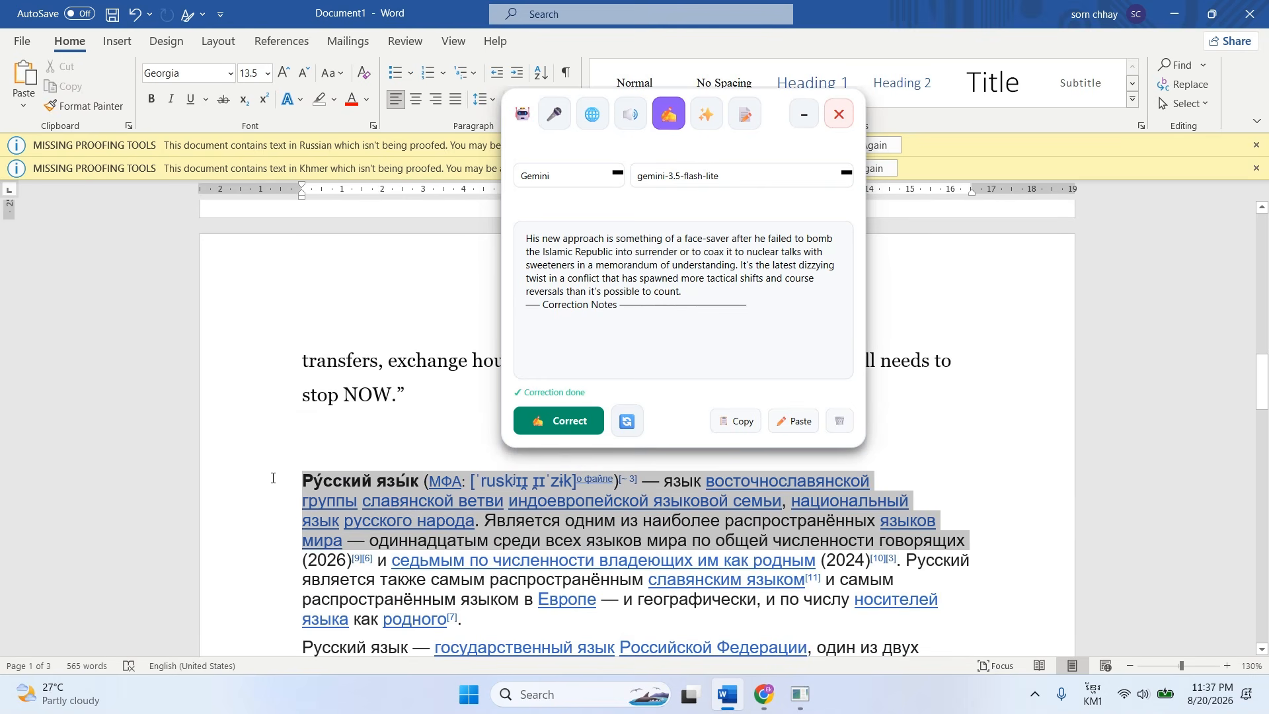
pyautogui.click(327, 484)
pyautogui.moveTo(664, 481); pyautogui.dragTo(923, 521)
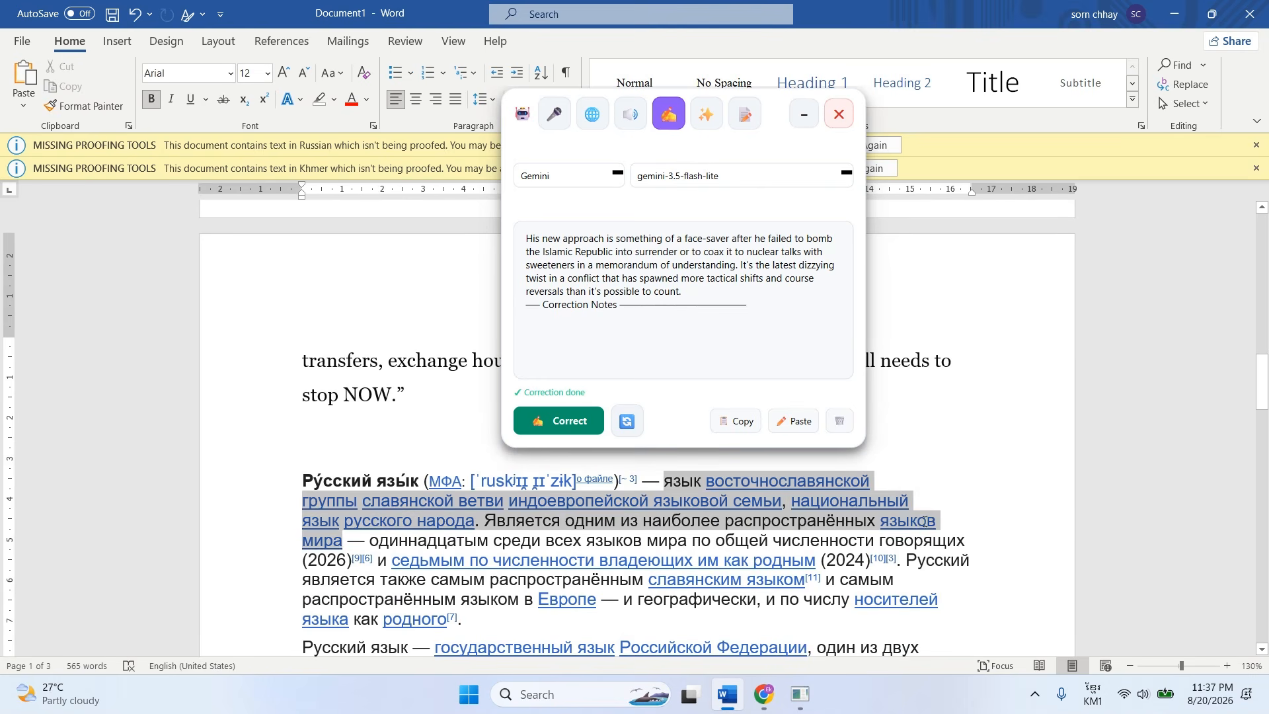
pyautogui.click(558, 421)
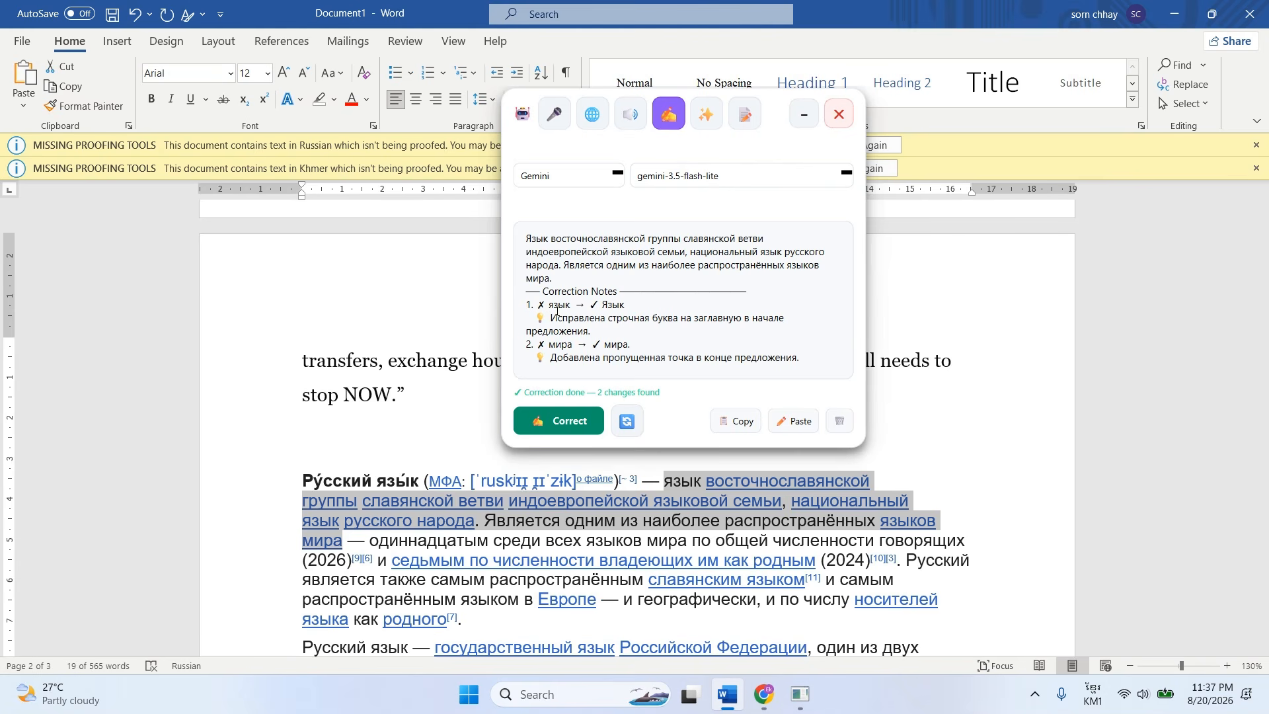
# Examine the Russian correction notes and corrected text, switching to Chrome behind the floating bar.
pyautogui.moveTo(608, 307); pyautogui.dragTo(606, 307)
pyautogui.moveTo(555, 344); pyautogui.dragTo(662, 318)
pyautogui.click(764, 694)
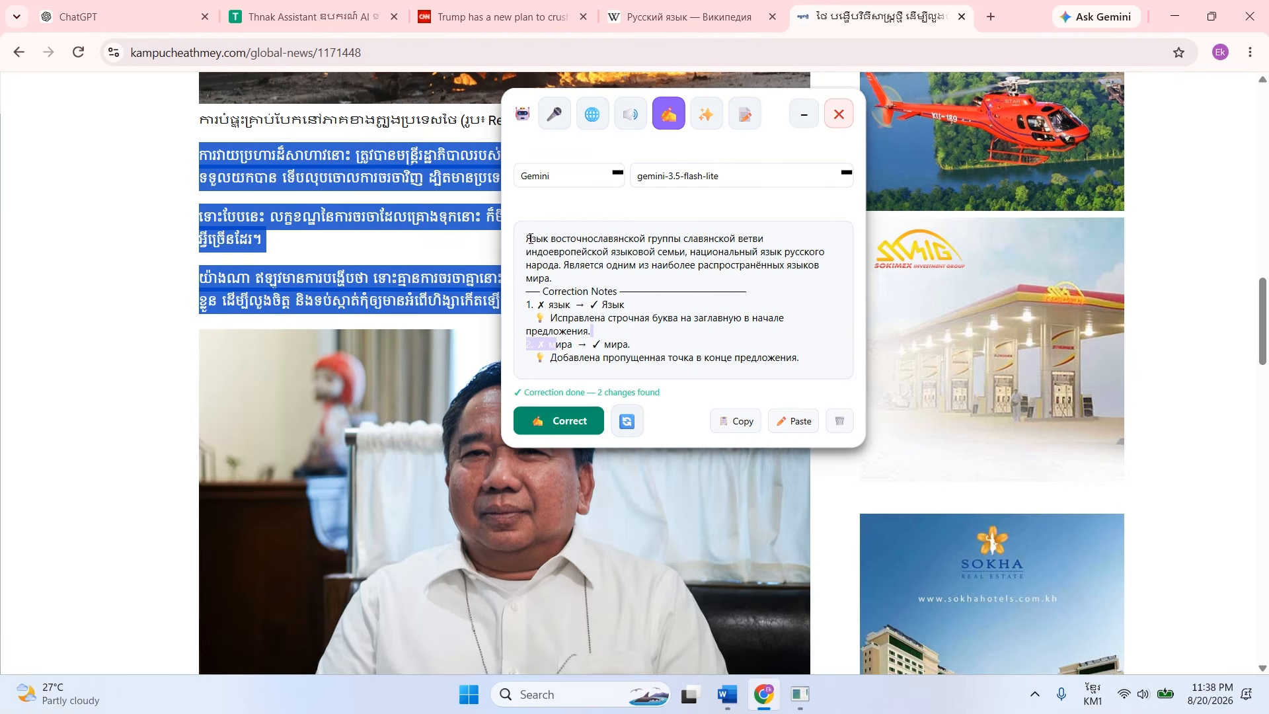
pyautogui.moveTo(530, 238); pyautogui.dragTo(573, 290)
pyautogui.click(653, 322)
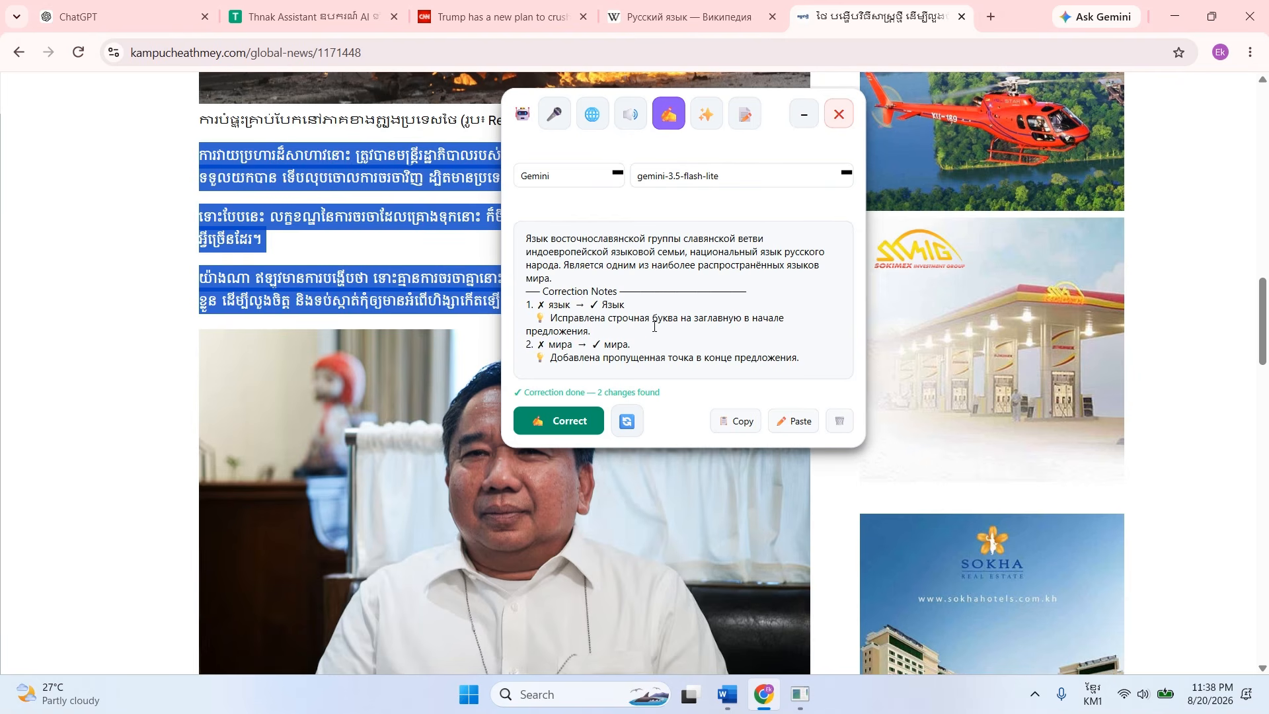
# Switch to the Thnak Assistant main window and move the collapsed floating bar clear of the feature cards.
pyautogui.click(796, 706)
pyautogui.click(804, 114)
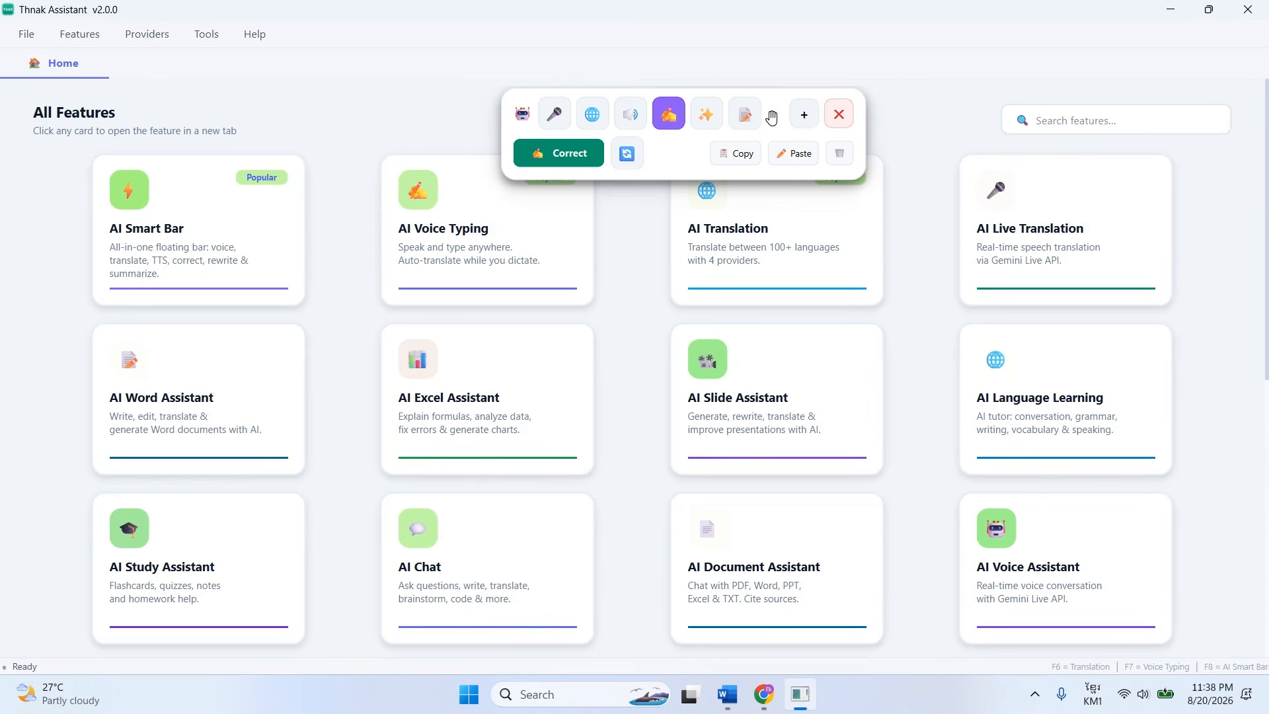
pyautogui.moveTo(772, 117); pyautogui.dragTo(843, 47)
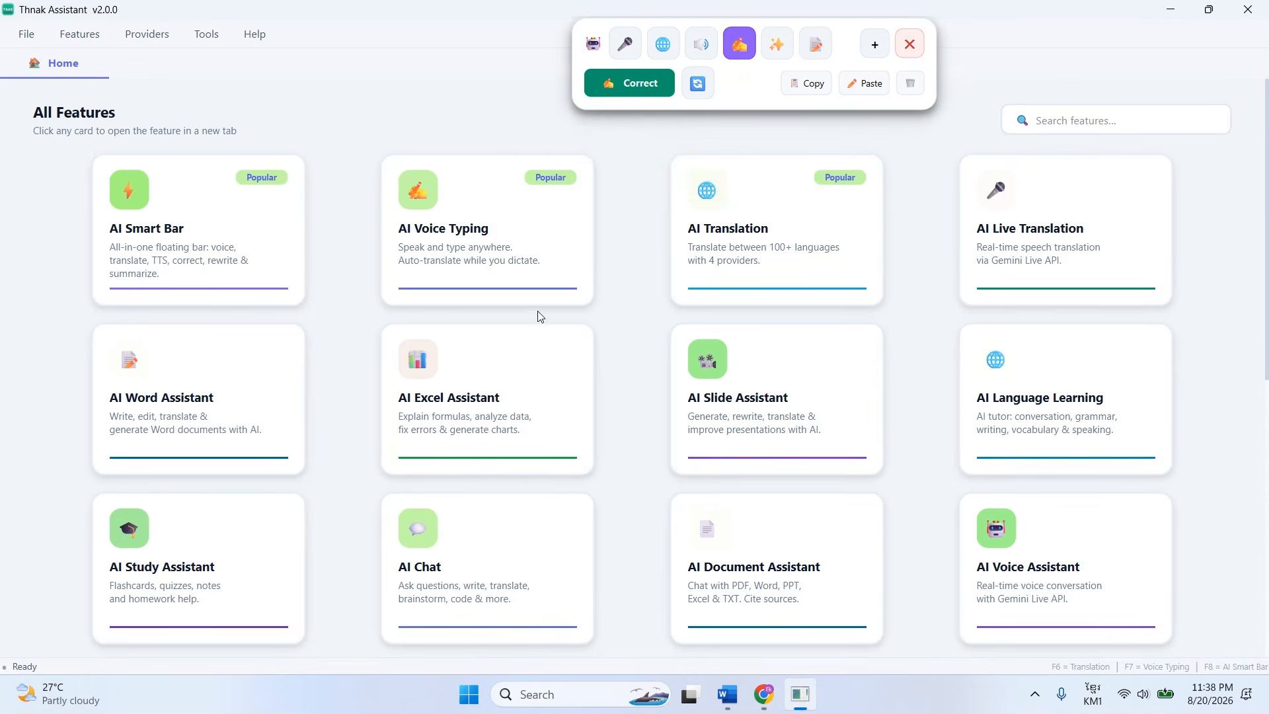
# Look through the feature cards, view the AI Text Correction page, and close it again.
pyautogui.scroll(-8, 396, 445)
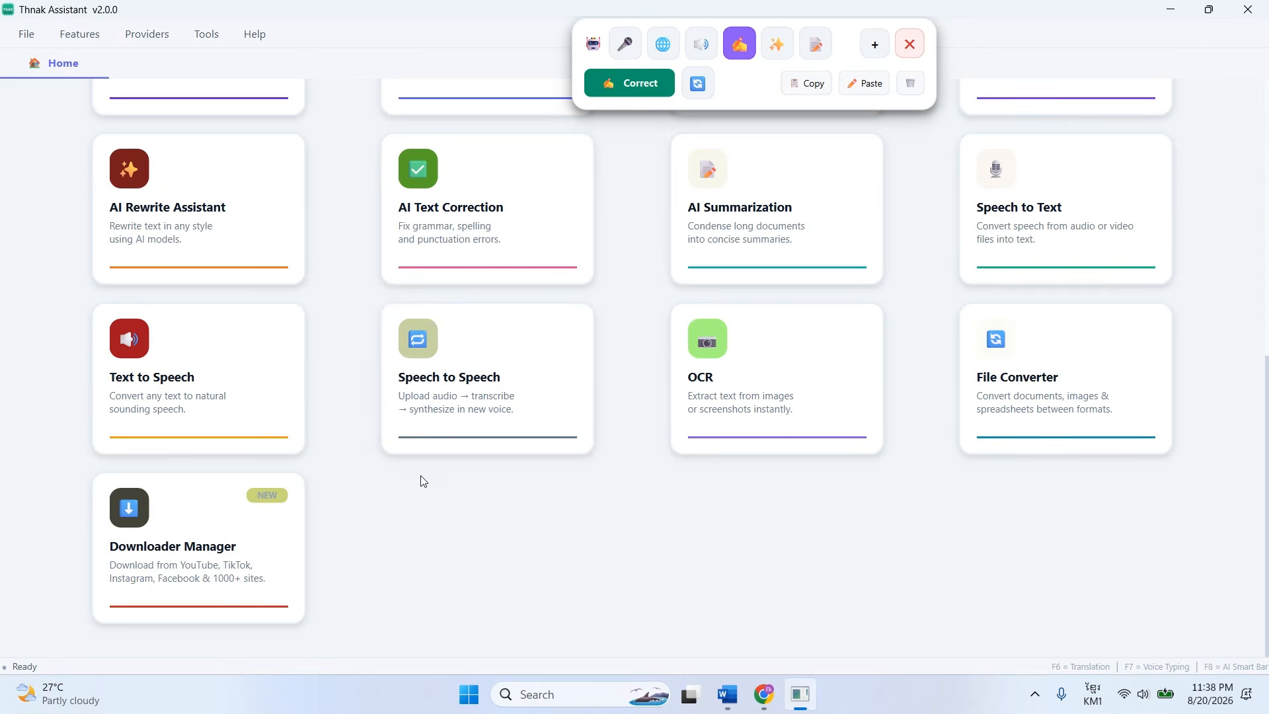
pyautogui.scroll(3, 830, 482)
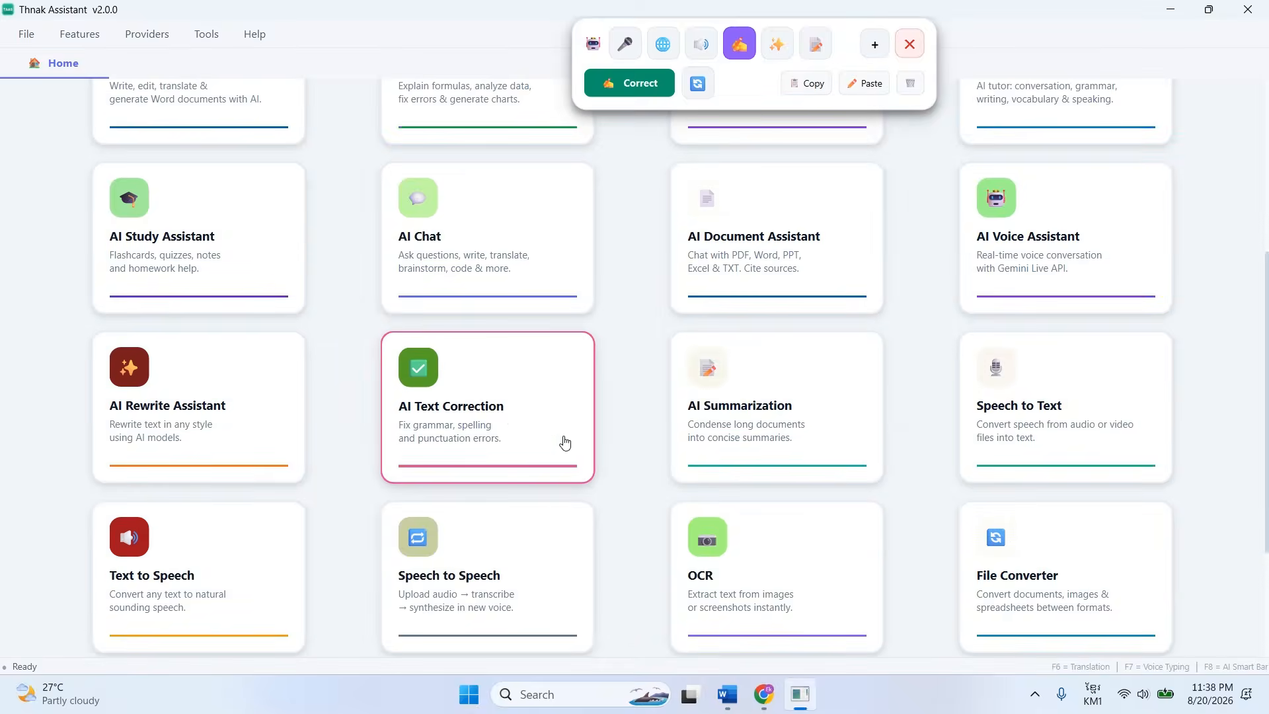
pyautogui.click(565, 443)
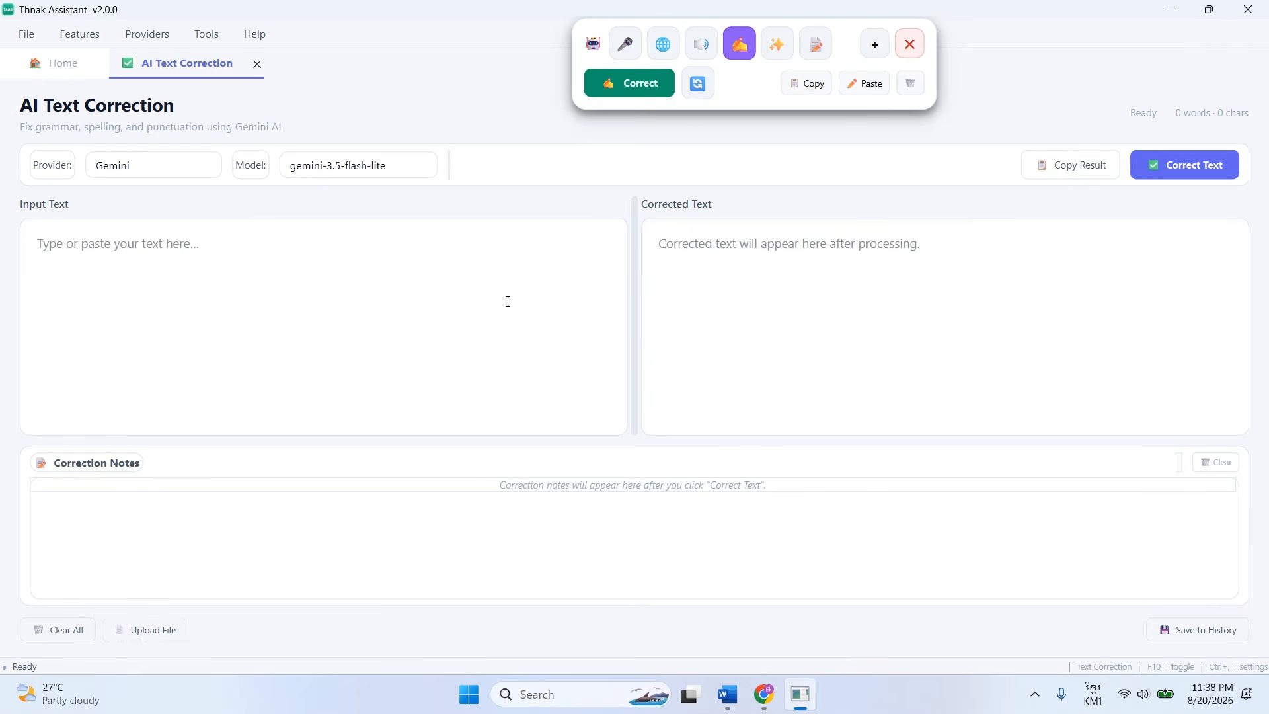
pyautogui.click(257, 64)
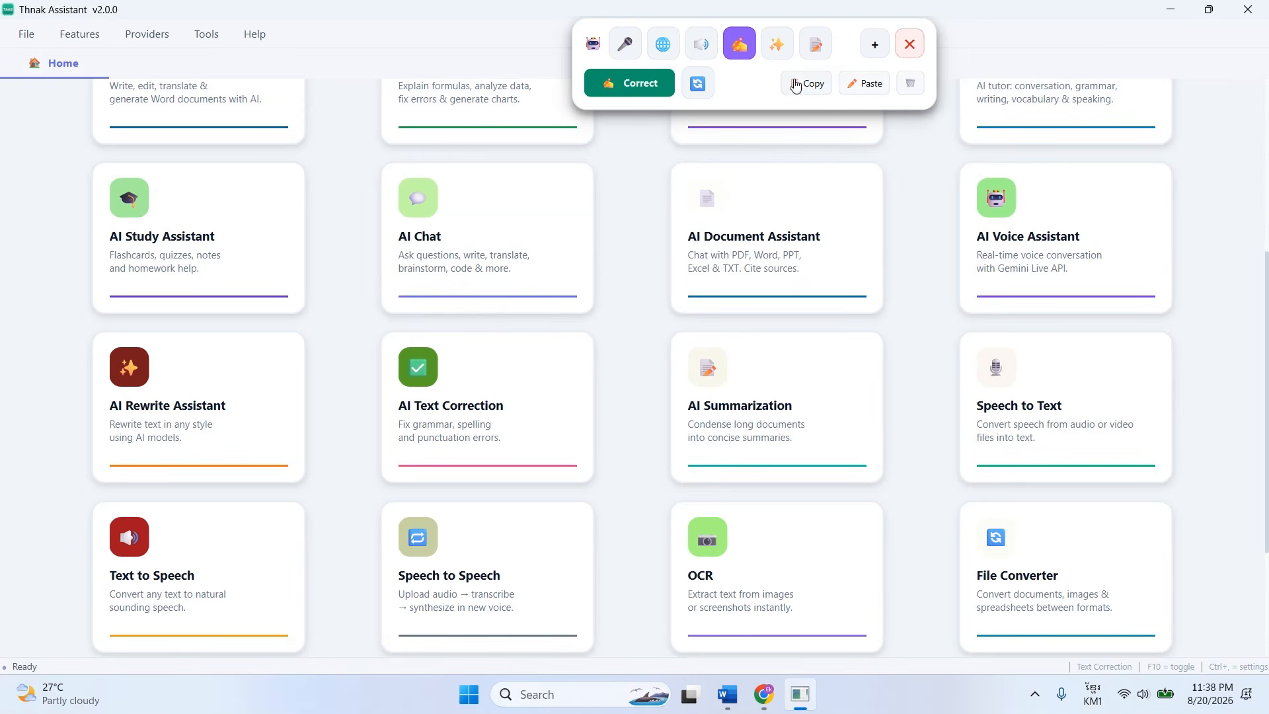
# Minimize Thnak Assistant, return to the Word document, and switch the repositioned floating bar to the Rewrite tool.
pyautogui.click(1170, 10)
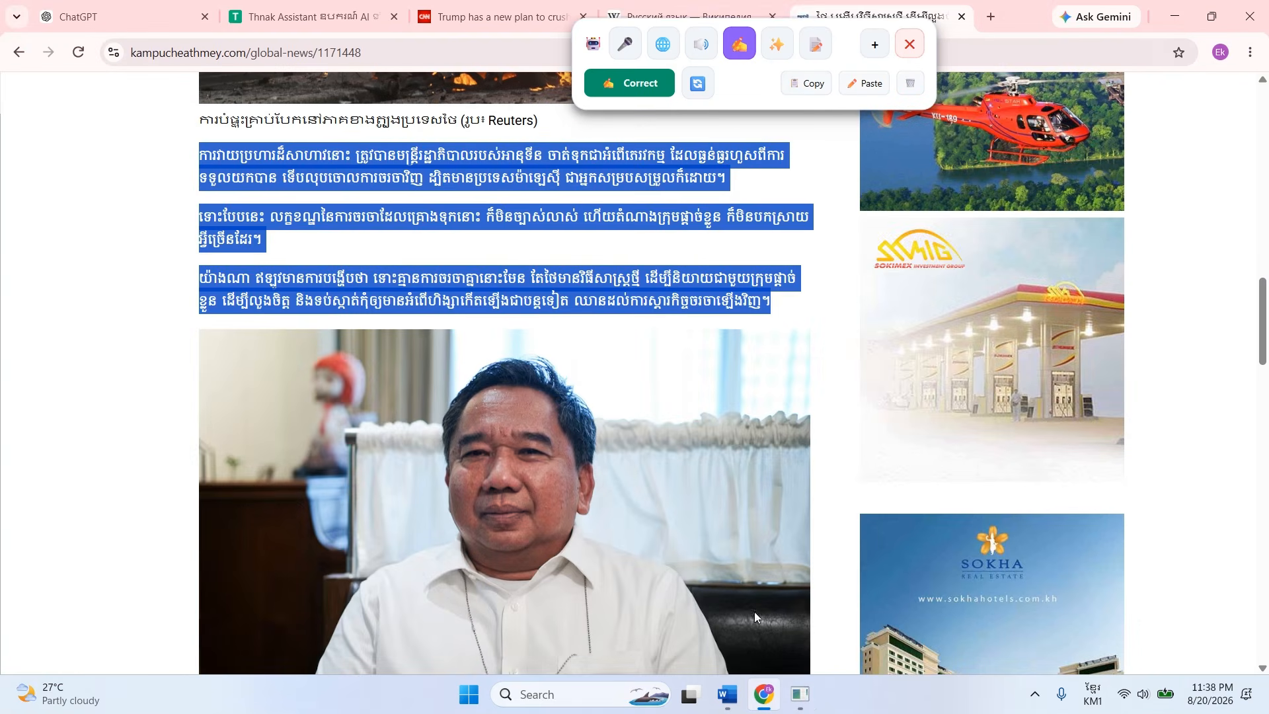
pyautogui.click(727, 694)
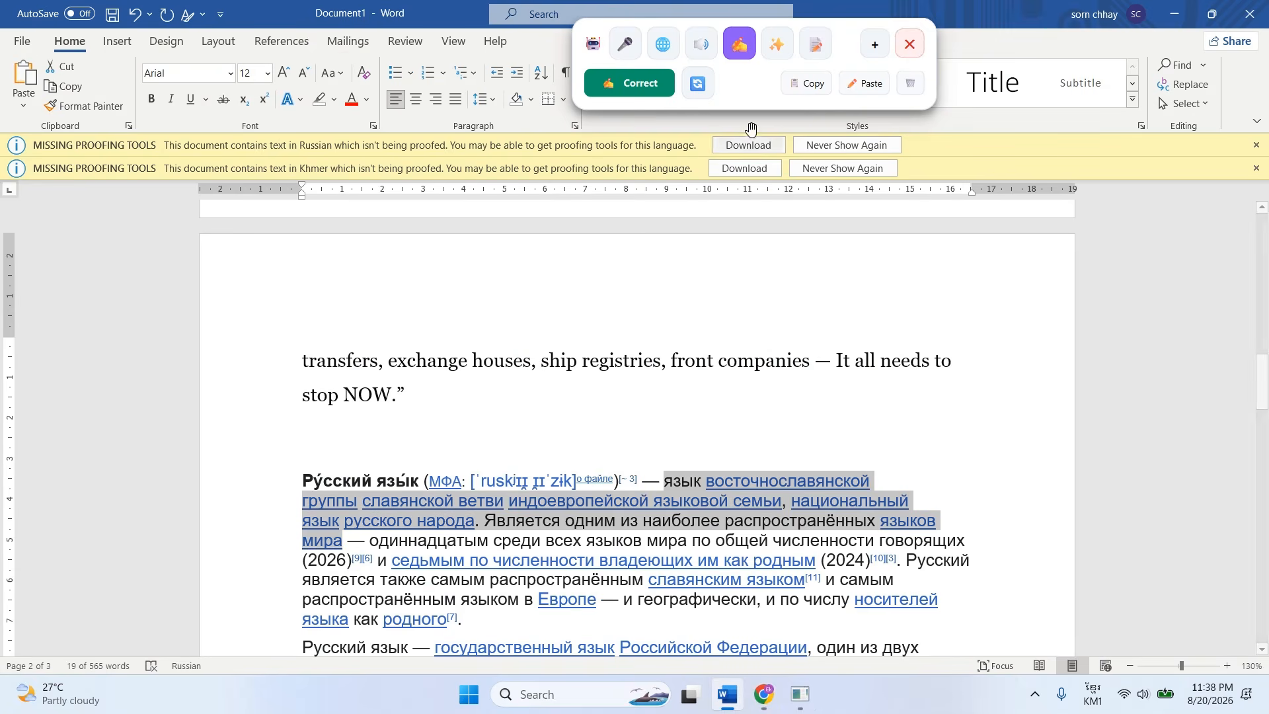
pyautogui.moveTo(848, 35); pyautogui.dragTo(909, 192)
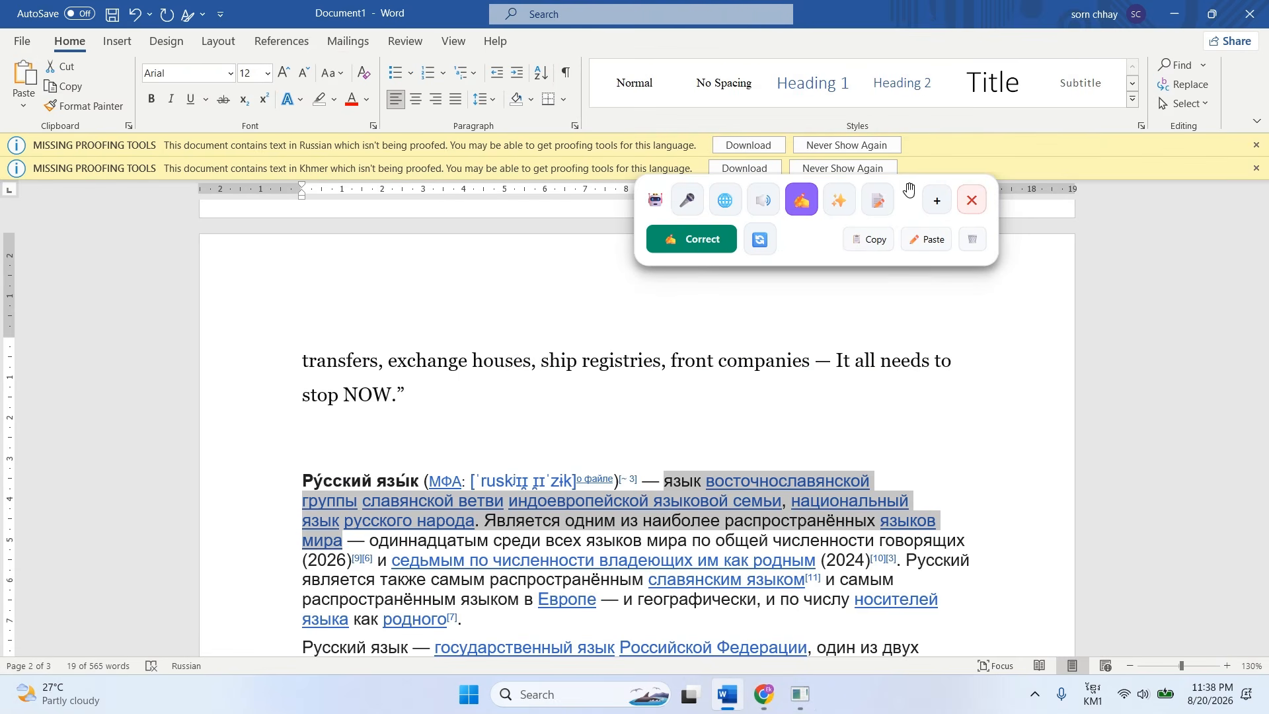
pyautogui.click(839, 210)
pyautogui.click(721, 250)
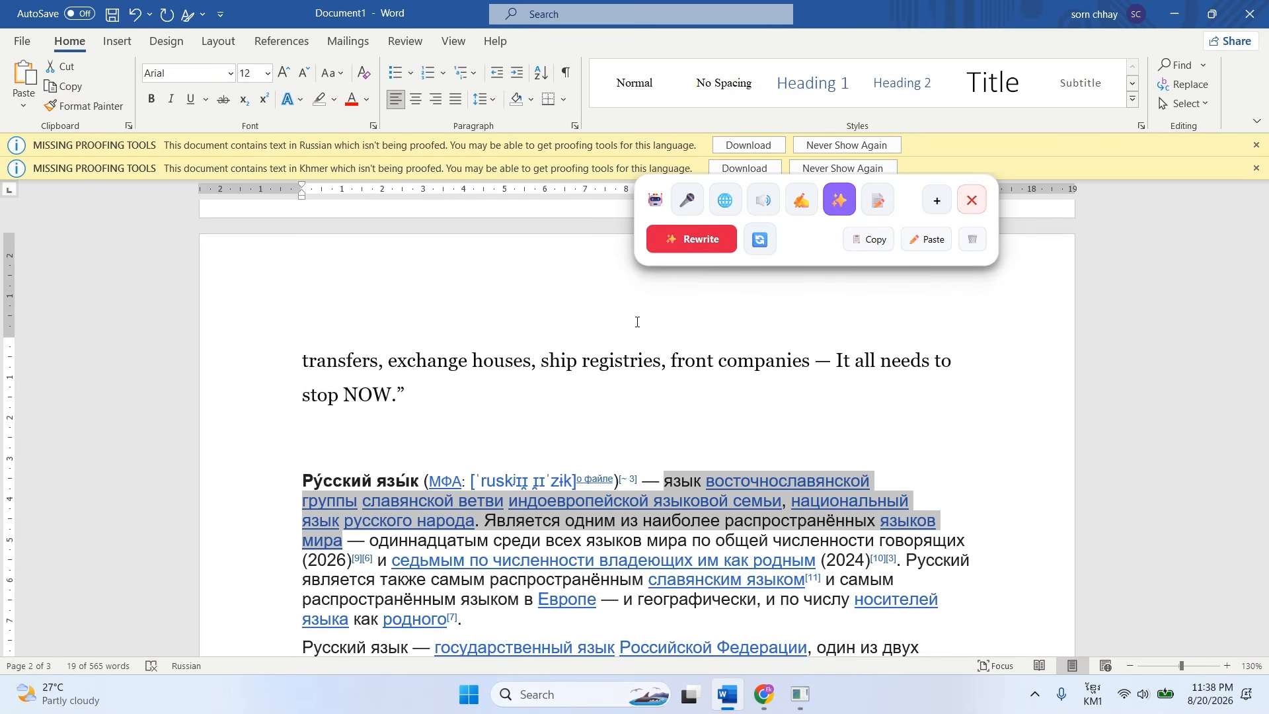
# Select the first Khmer paragraph and look through the style options in the expanded Rewrite tool.
pyautogui.scroll(8, 500, 425)
pyautogui.scroll(12, 500, 425)
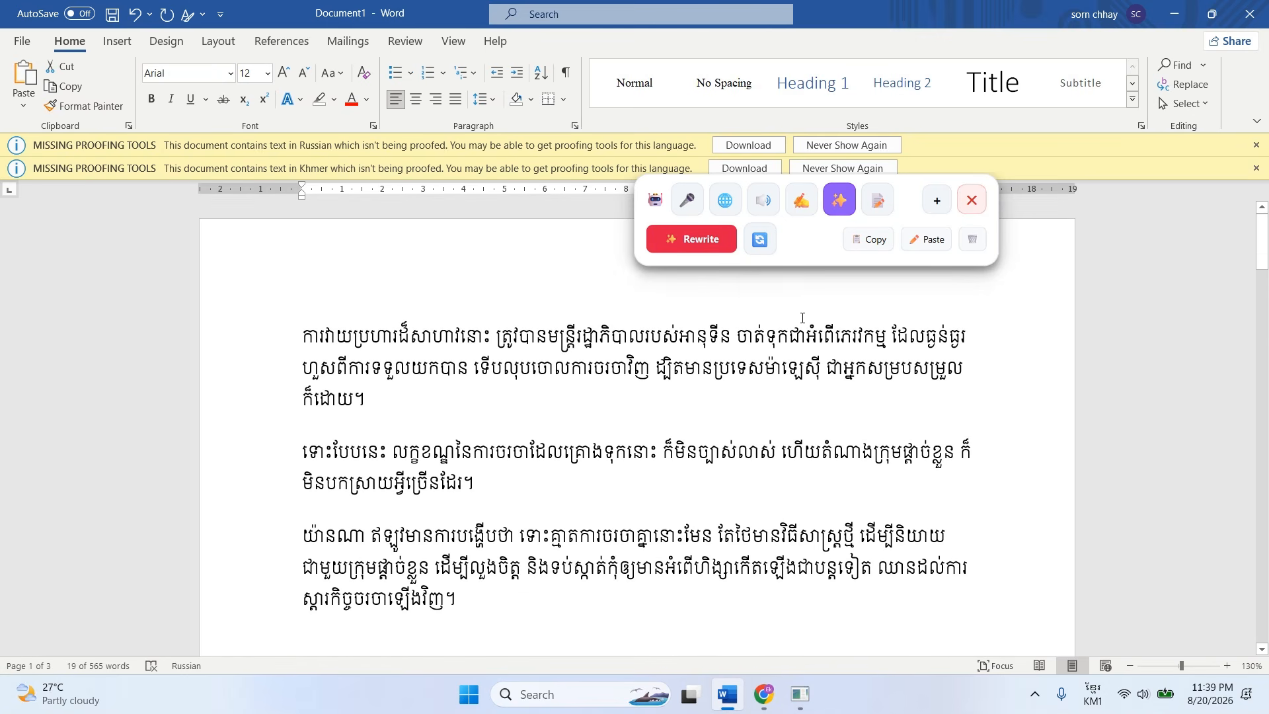
pyautogui.click(936, 200)
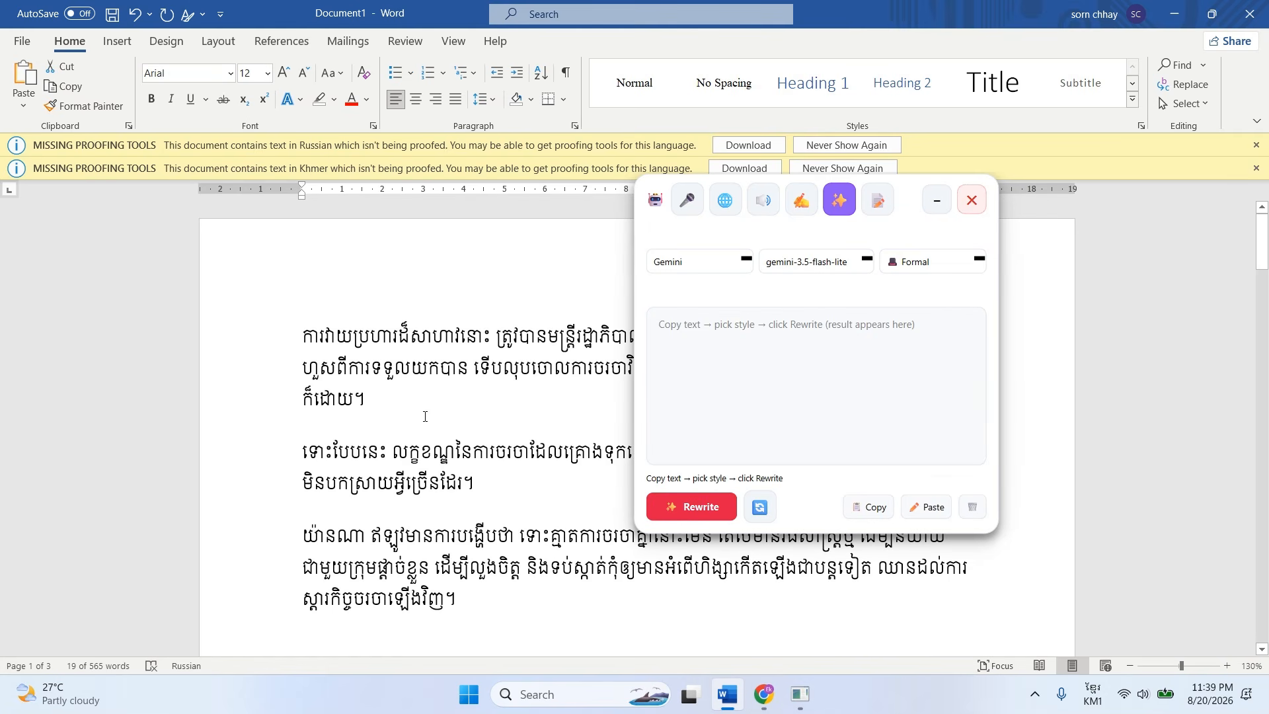
pyautogui.tripleClick(365, 400)
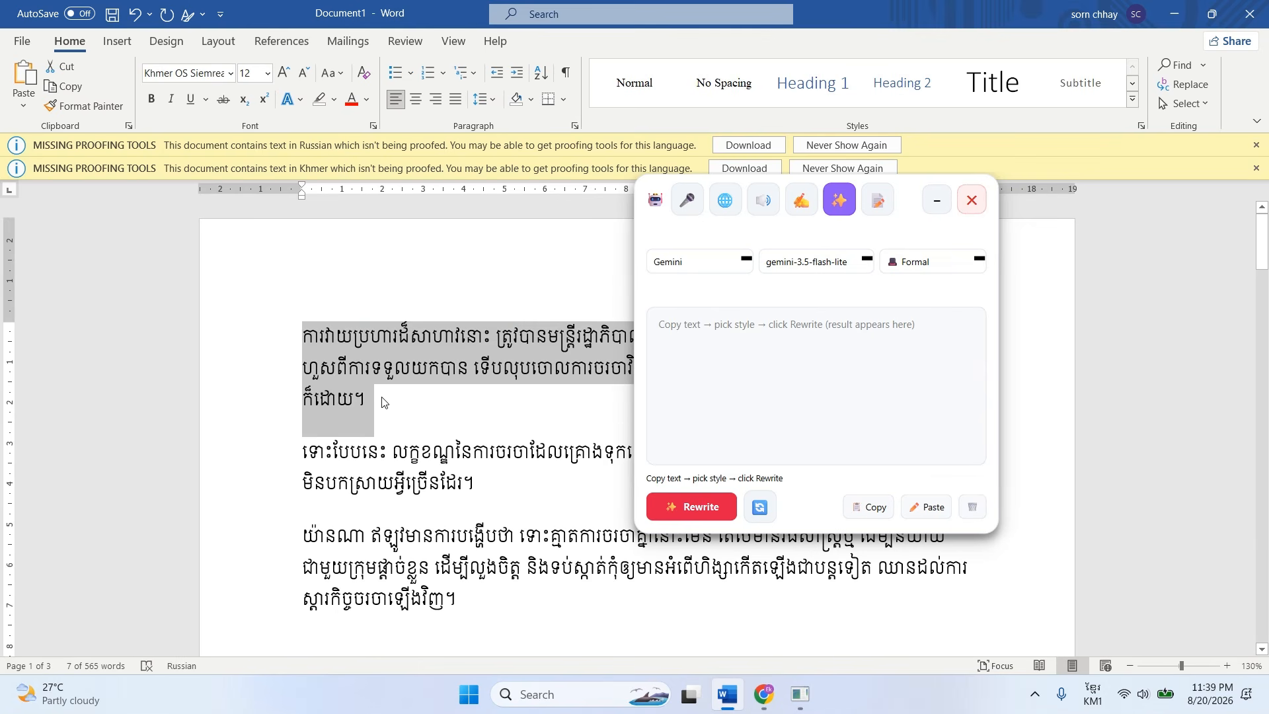
pyautogui.click(915, 272)
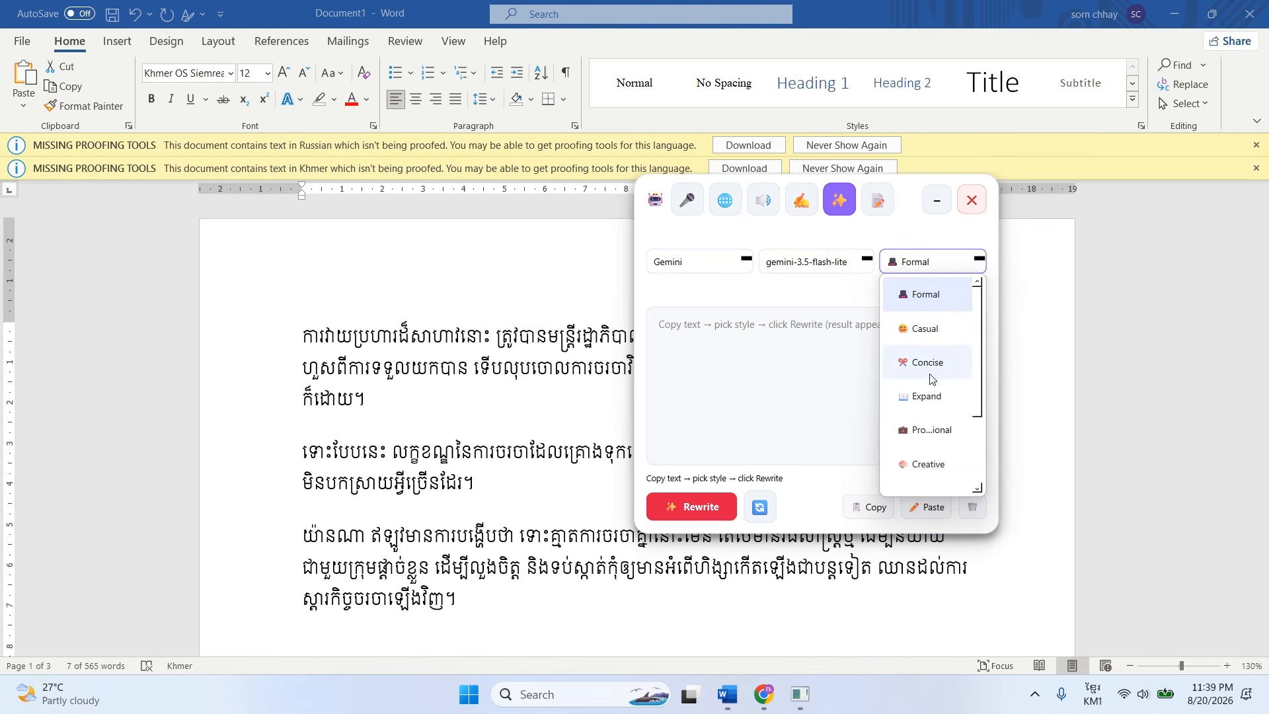
pyautogui.scroll(-3, 931, 378)
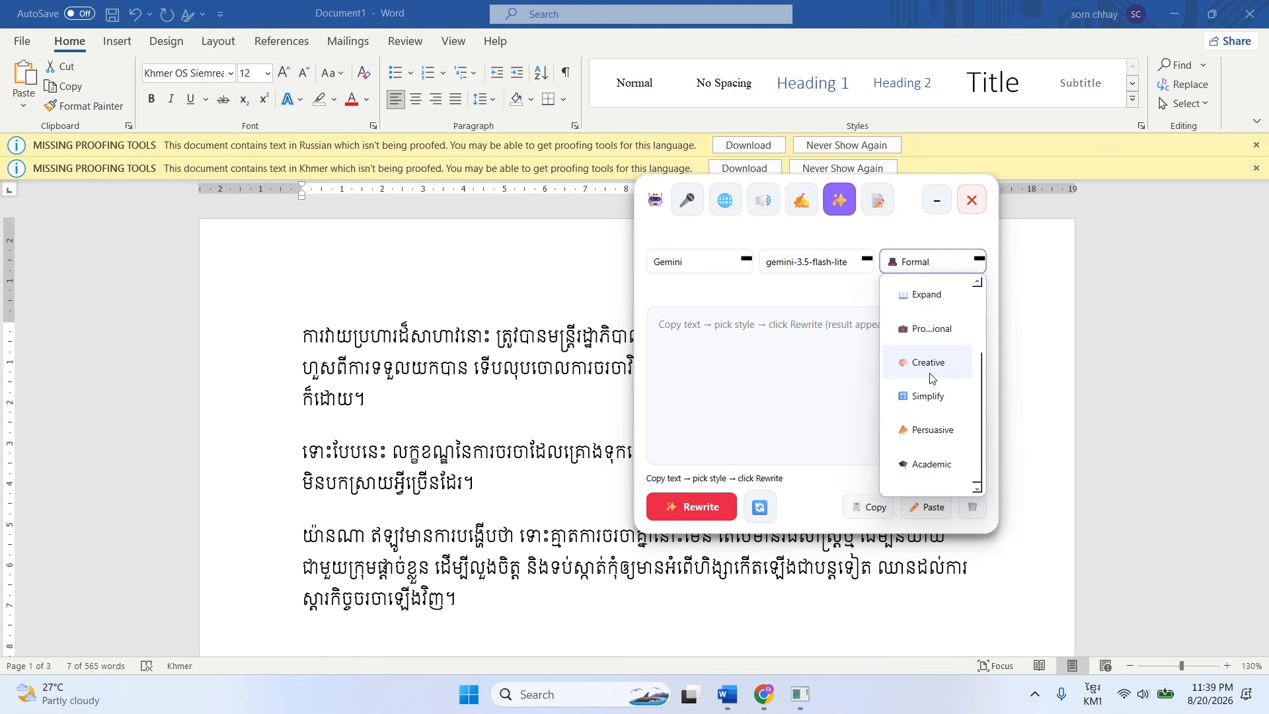
# Switch to Chrome and open the Khmer user manual from the Thnak Assistant product page at its AI Rewrite section.
pyautogui.click(764, 694)
pyautogui.click(311, 17)
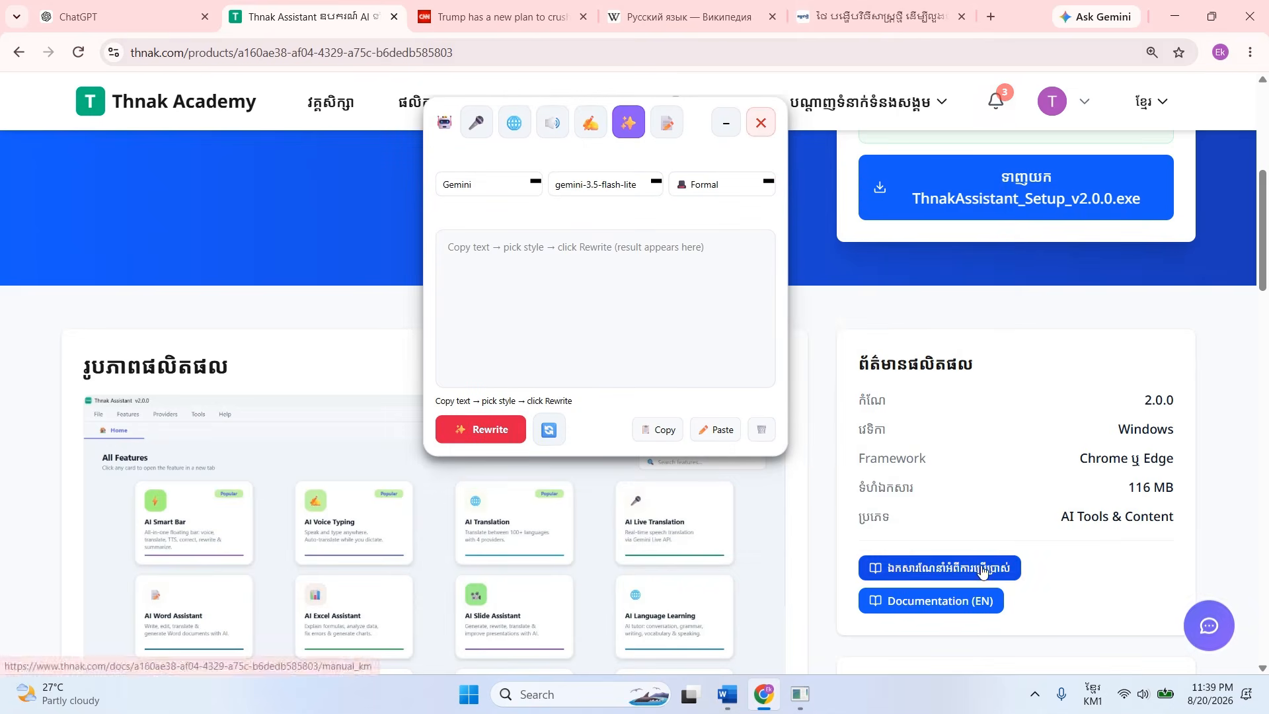
pyautogui.click(981, 569)
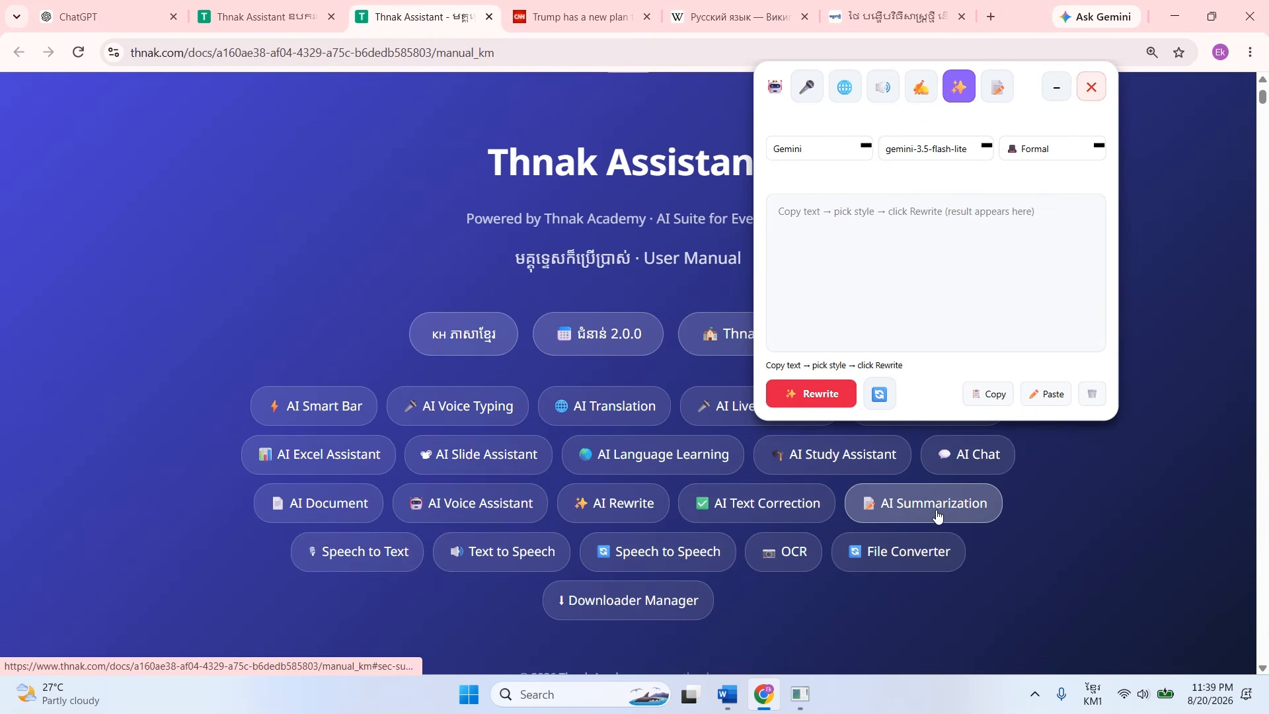
pyautogui.scroll(1, 399, 563)
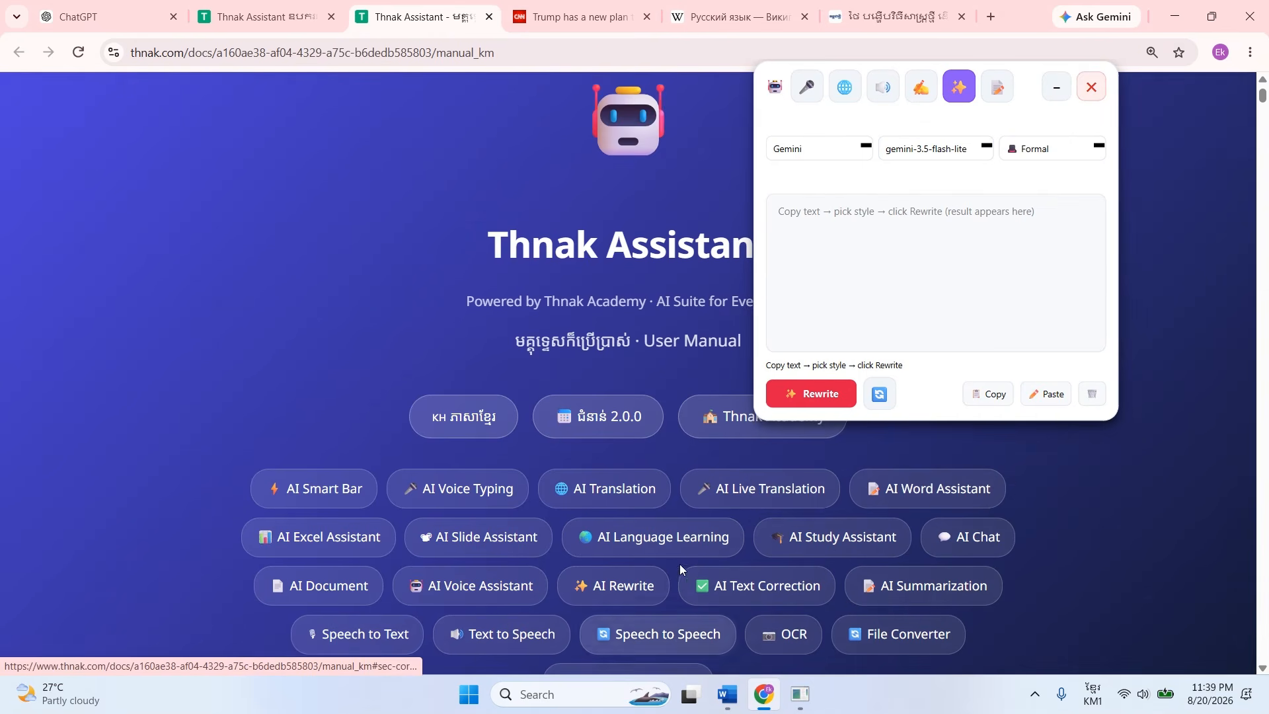
pyautogui.scroll(-1, 726, 565)
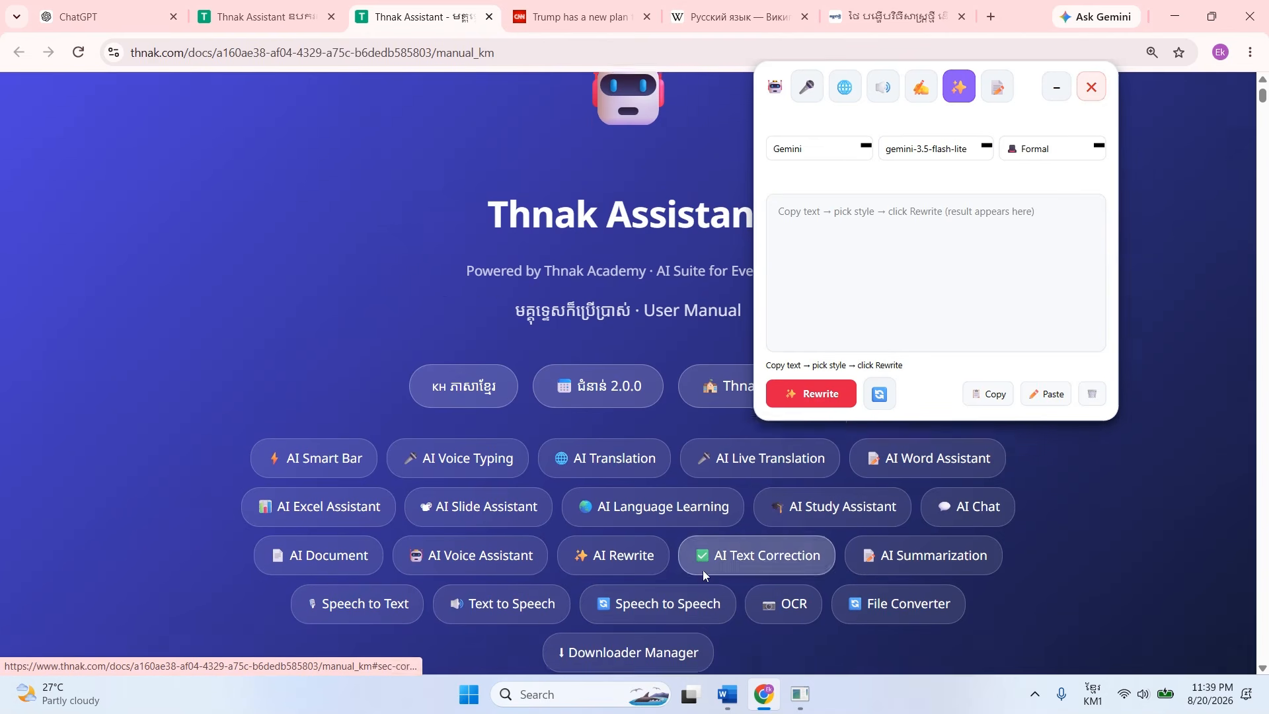
pyautogui.click(621, 508)
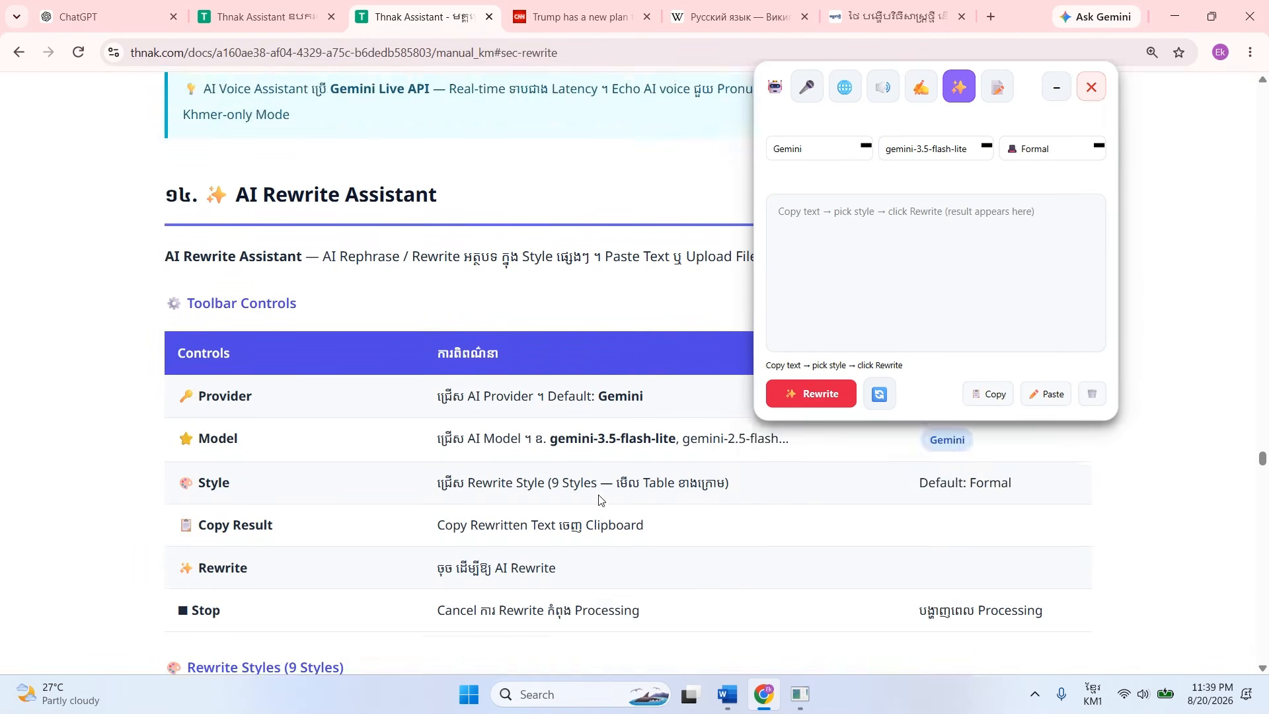
# Read the manual's AI Rewrite toolbar controls and the Rewrite Styles table describing each style.
pyautogui.scroll(-3, 422, 465)
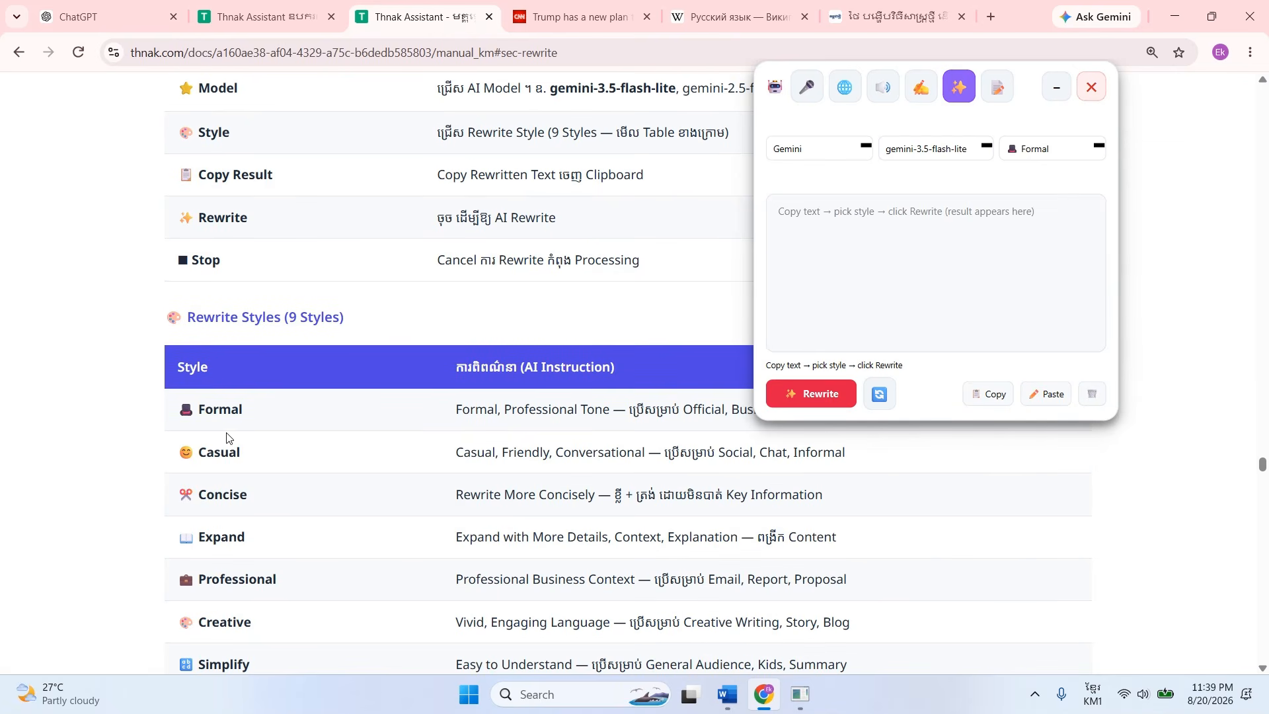
pyautogui.scroll(1, 509, 471)
pyautogui.scroll(-1, 204, 499)
pyautogui.scroll(4, 466, 531)
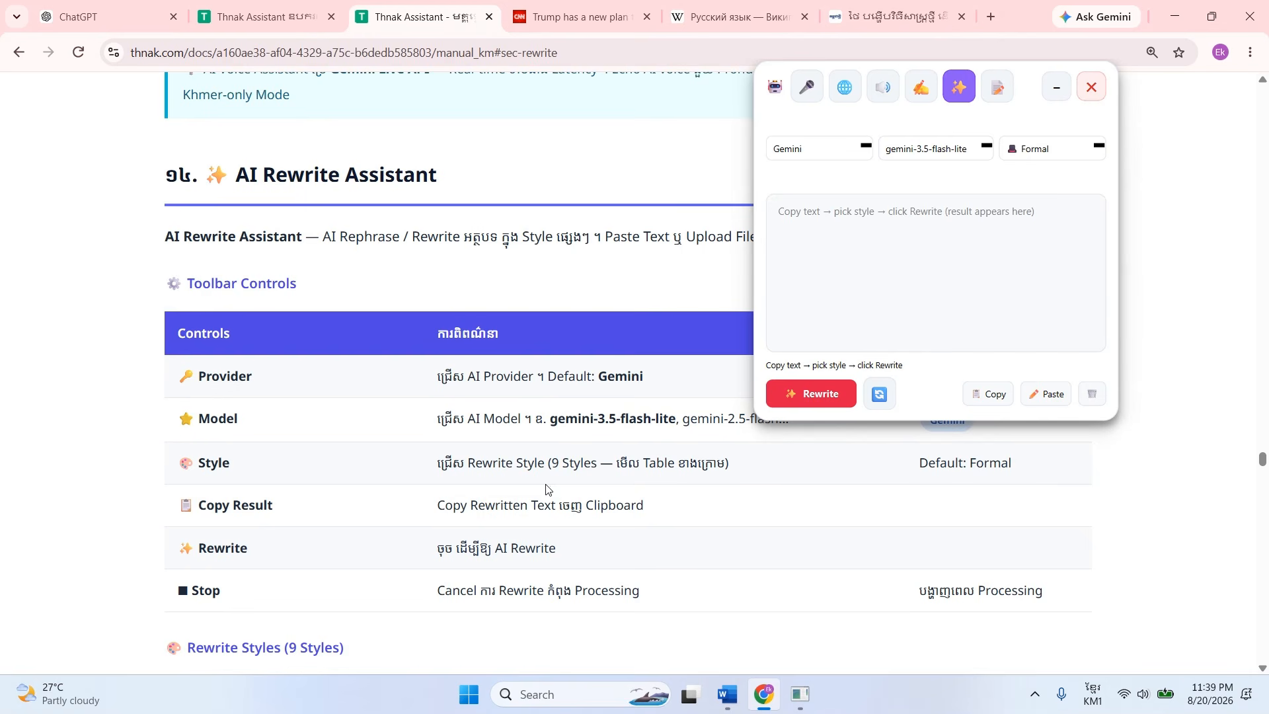
pyautogui.scroll(-5, 354, 522)
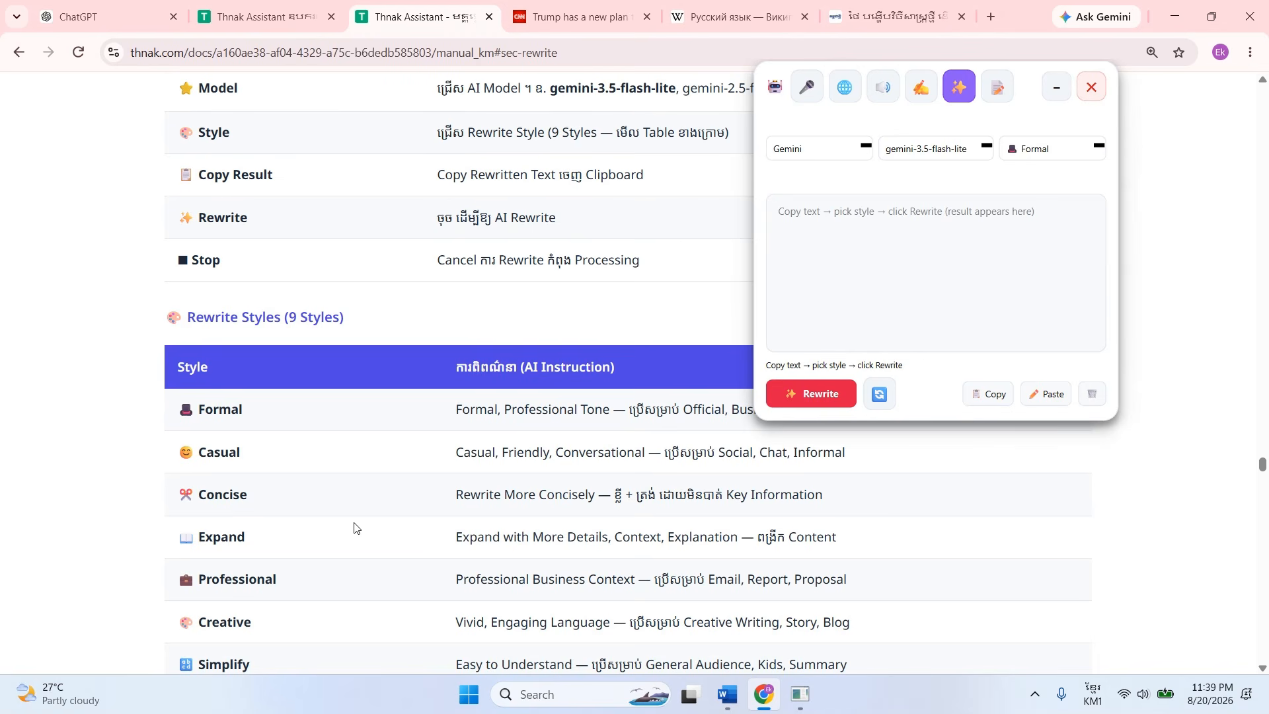
# Switch to Word and rewrite the selected first Khmer paragraph in the Formal style with gemini-3.5-flash-lite.
pyautogui.click(728, 695)
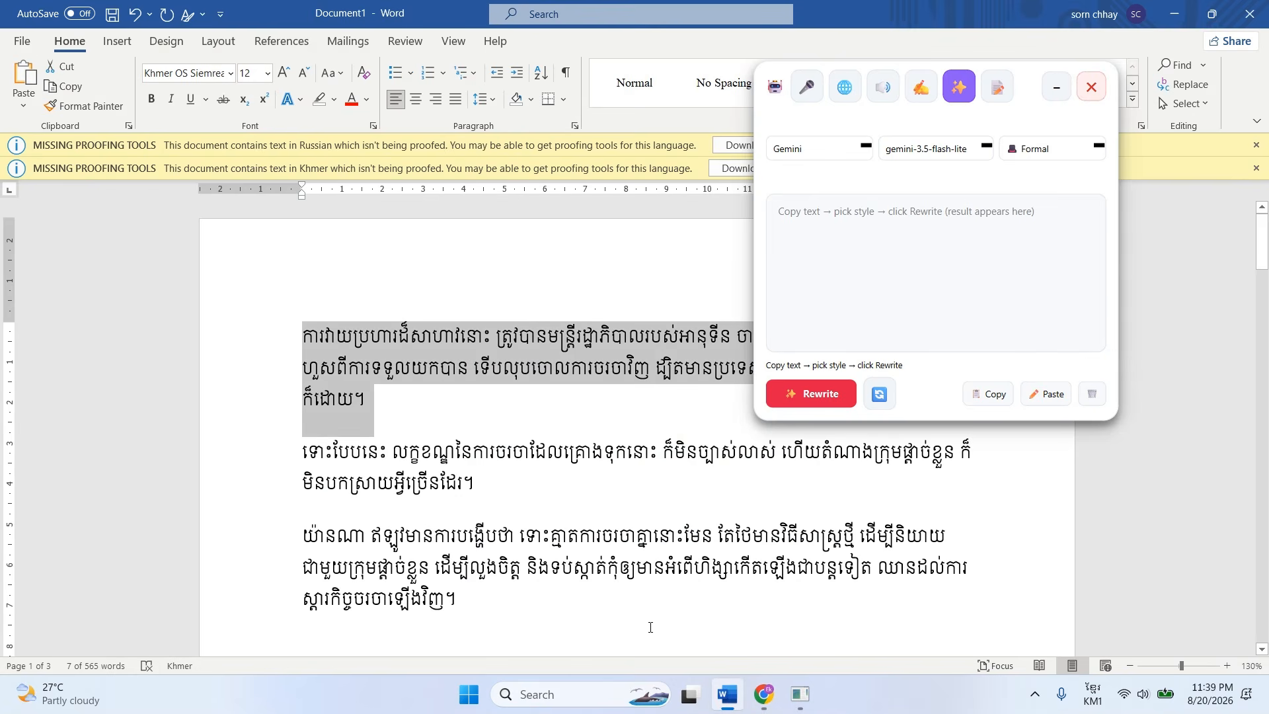
pyautogui.moveTo(476, 438); pyautogui.dragTo(315, 356)
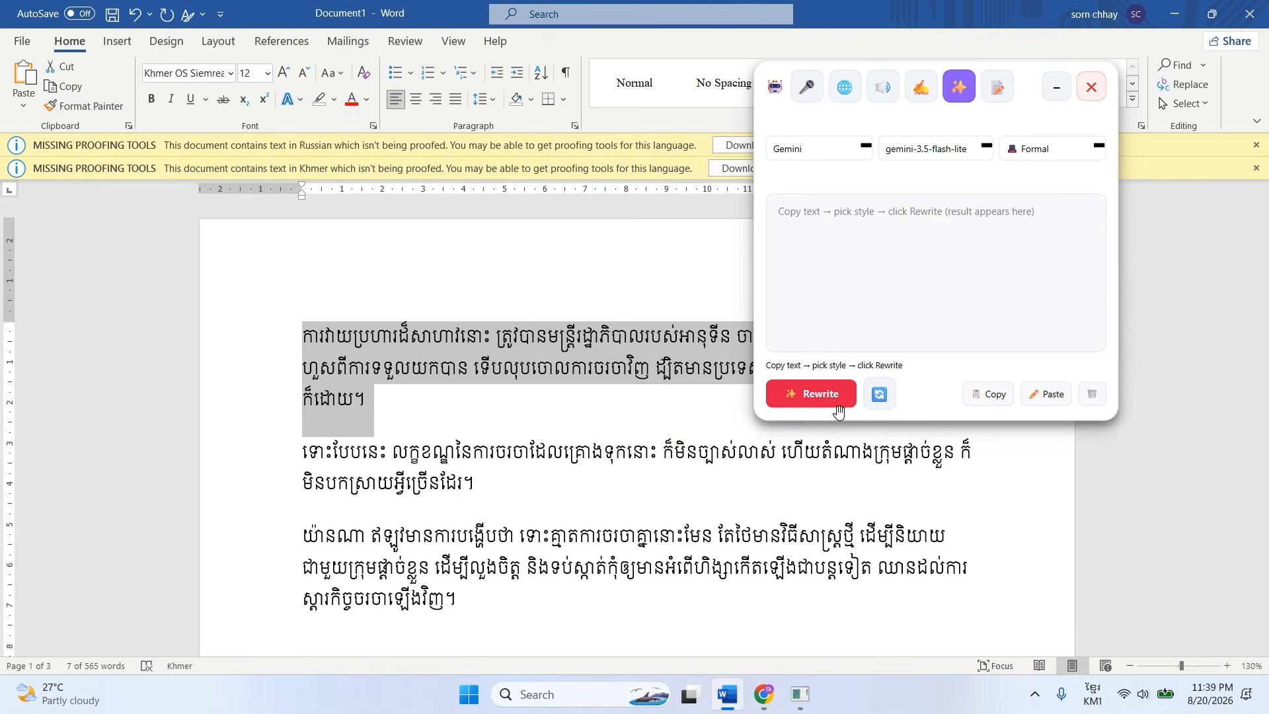
pyautogui.moveTo(943, 133); pyautogui.dragTo(948, 189)
pyautogui.click(848, 454)
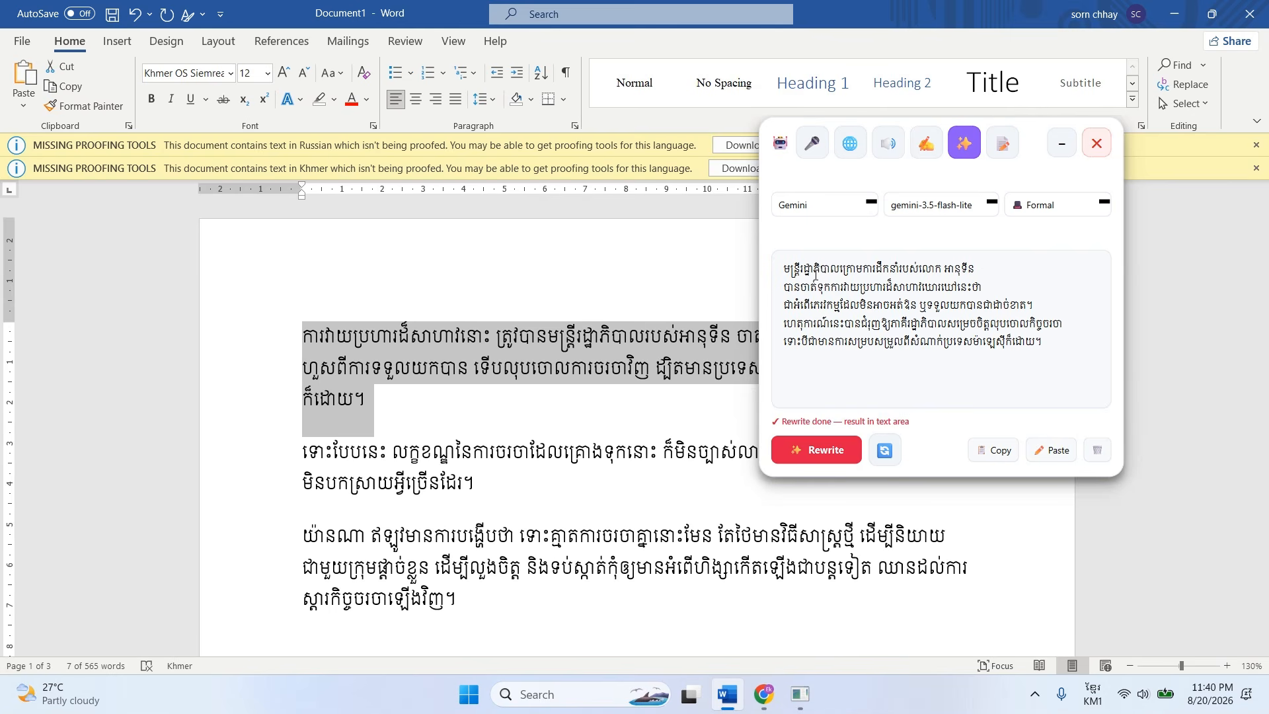
# Move the Rewrite window further off the Khmer paragraph and examine the first lines of the rewritten text.
pyautogui.moveTo(1036, 129); pyautogui.dragTo(1072, 156)
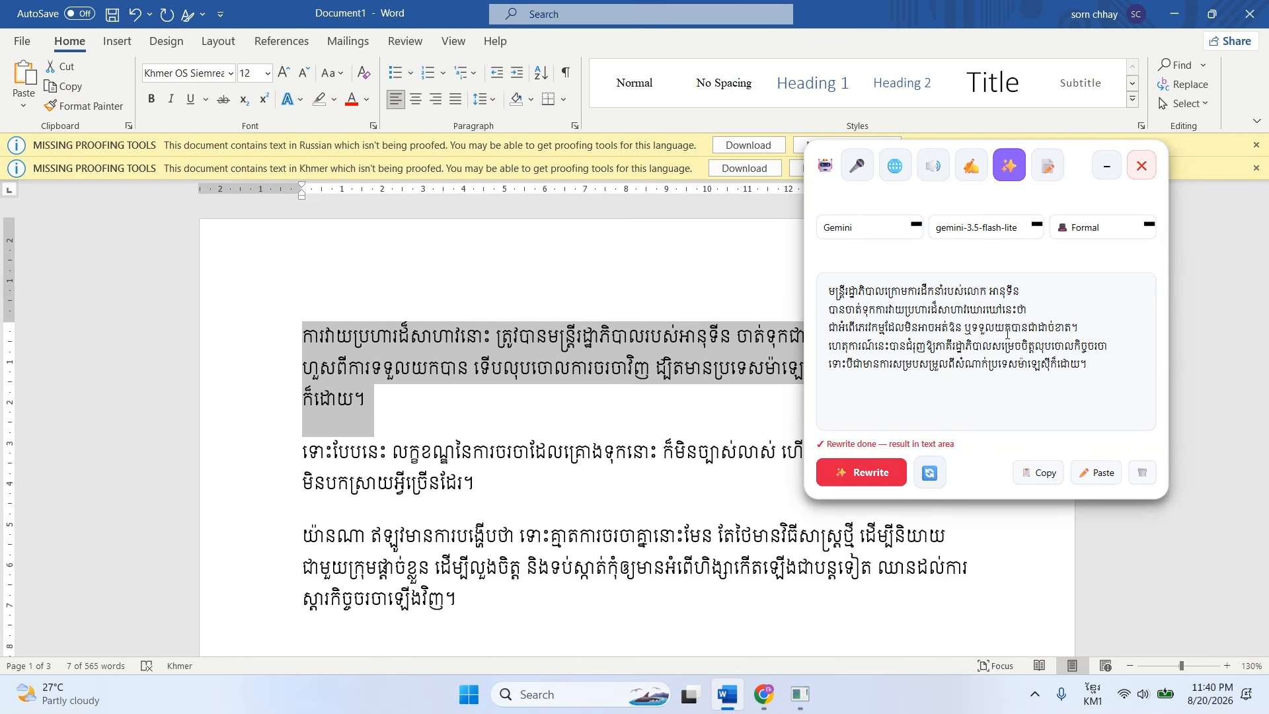
pyautogui.moveTo(1081, 326); pyautogui.dragTo(824, 289)
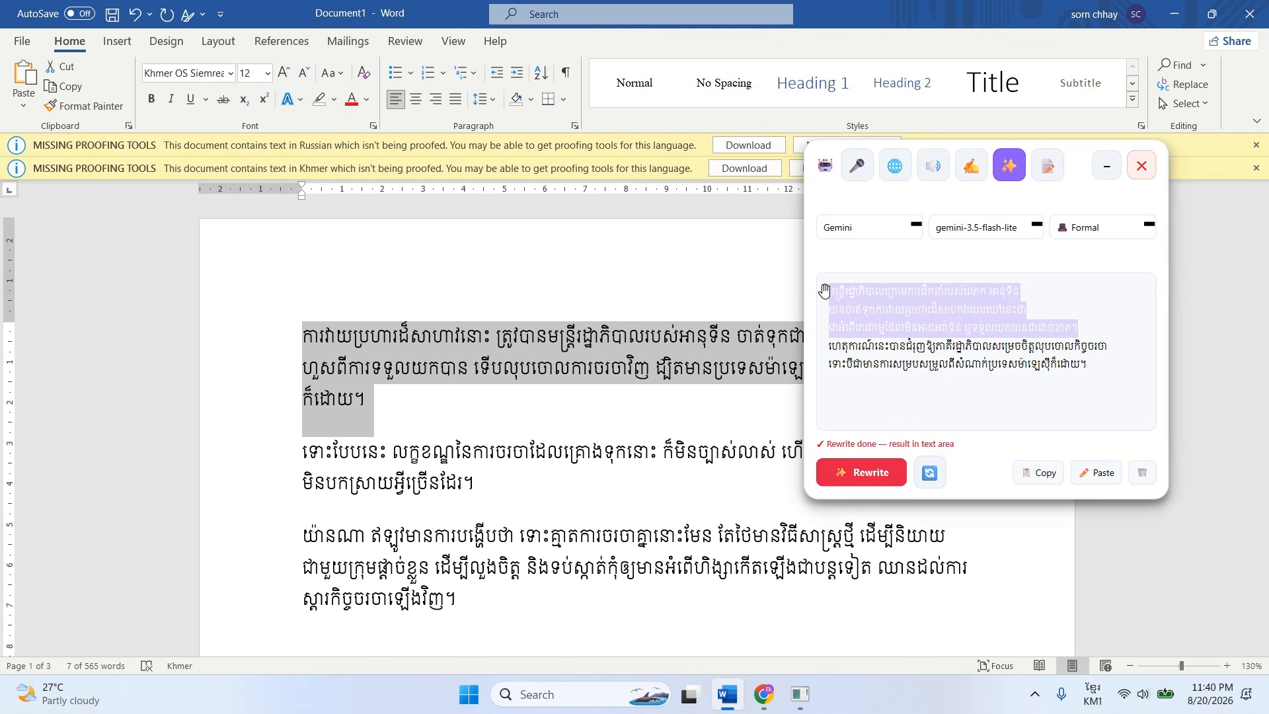
pyautogui.click(908, 339)
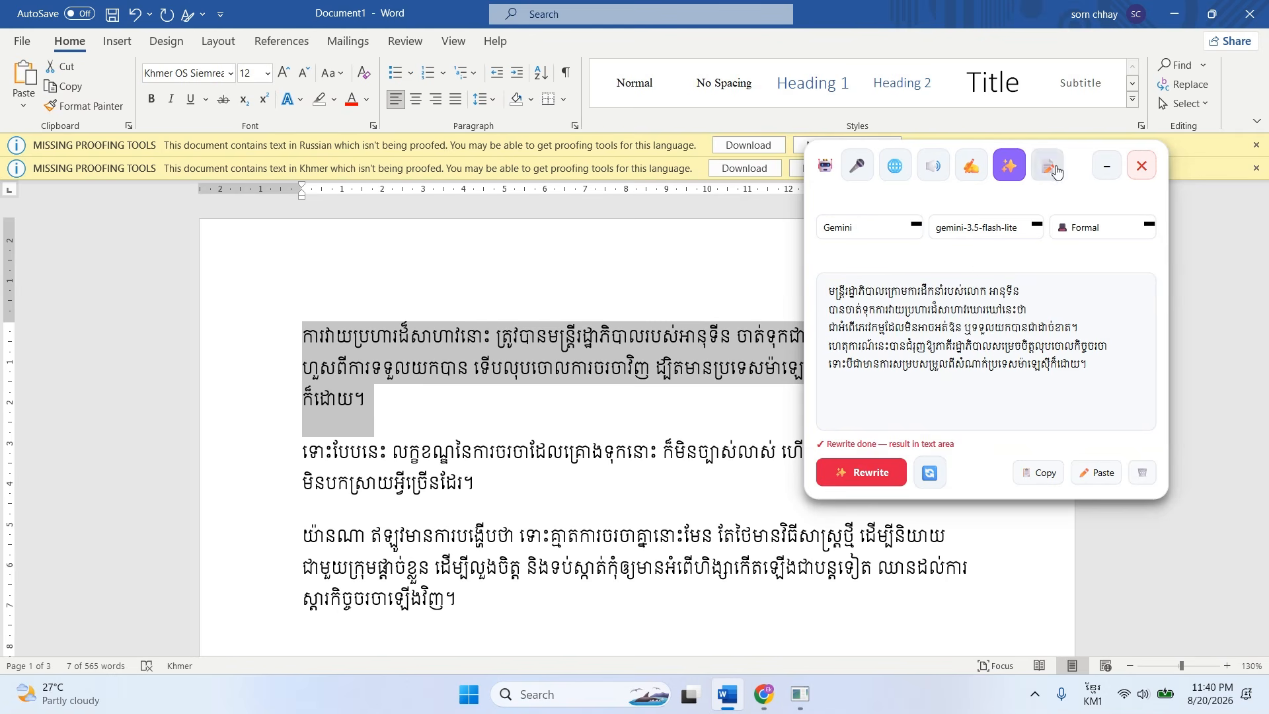
# Switch the floating bar to the Summarize tool, look through its summary formats and choose the gemini-3.5-flash-lite model.
pyautogui.click(1046, 168)
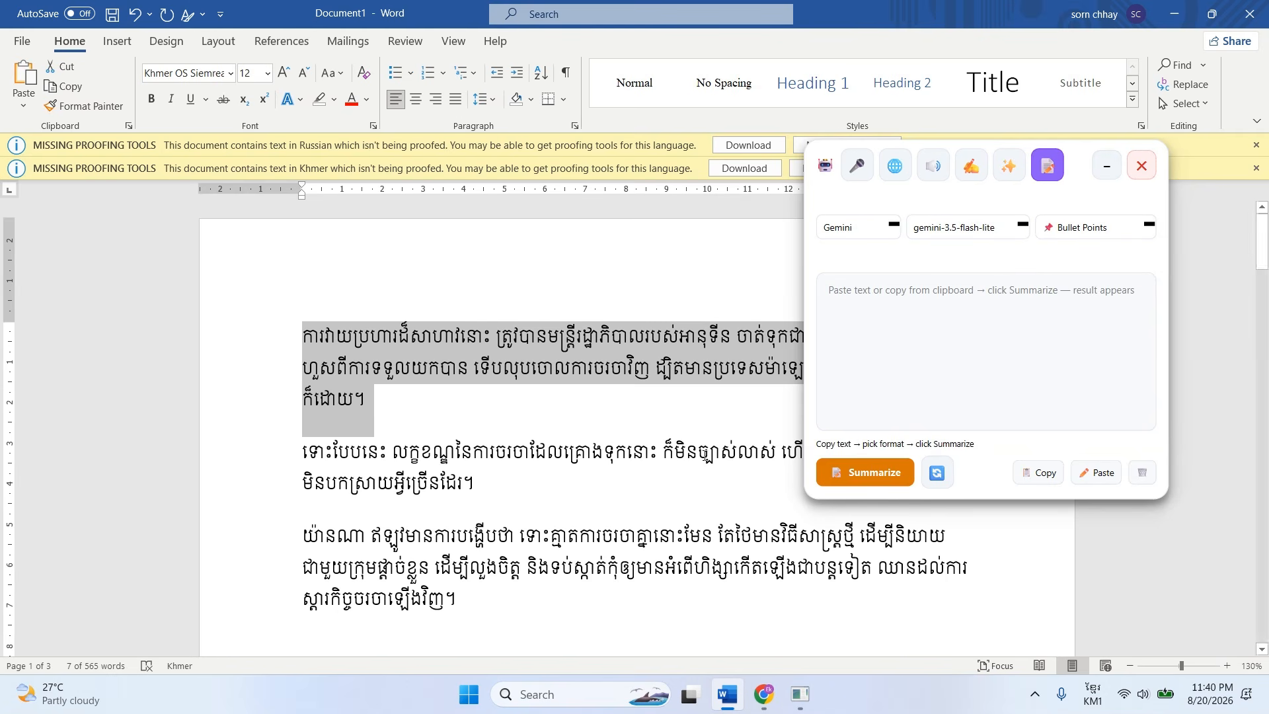
pyautogui.click(1097, 228)
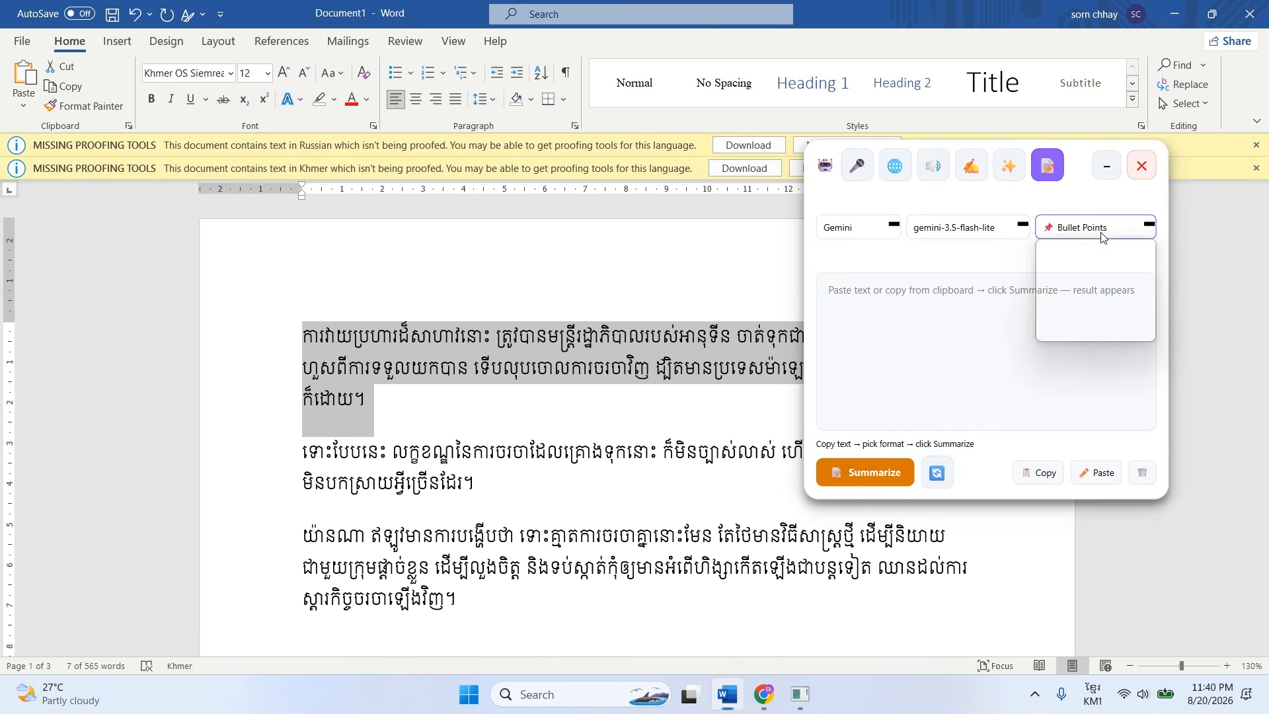
pyautogui.scroll(-2, 1102, 288)
pyautogui.scroll(3, 1102, 319)
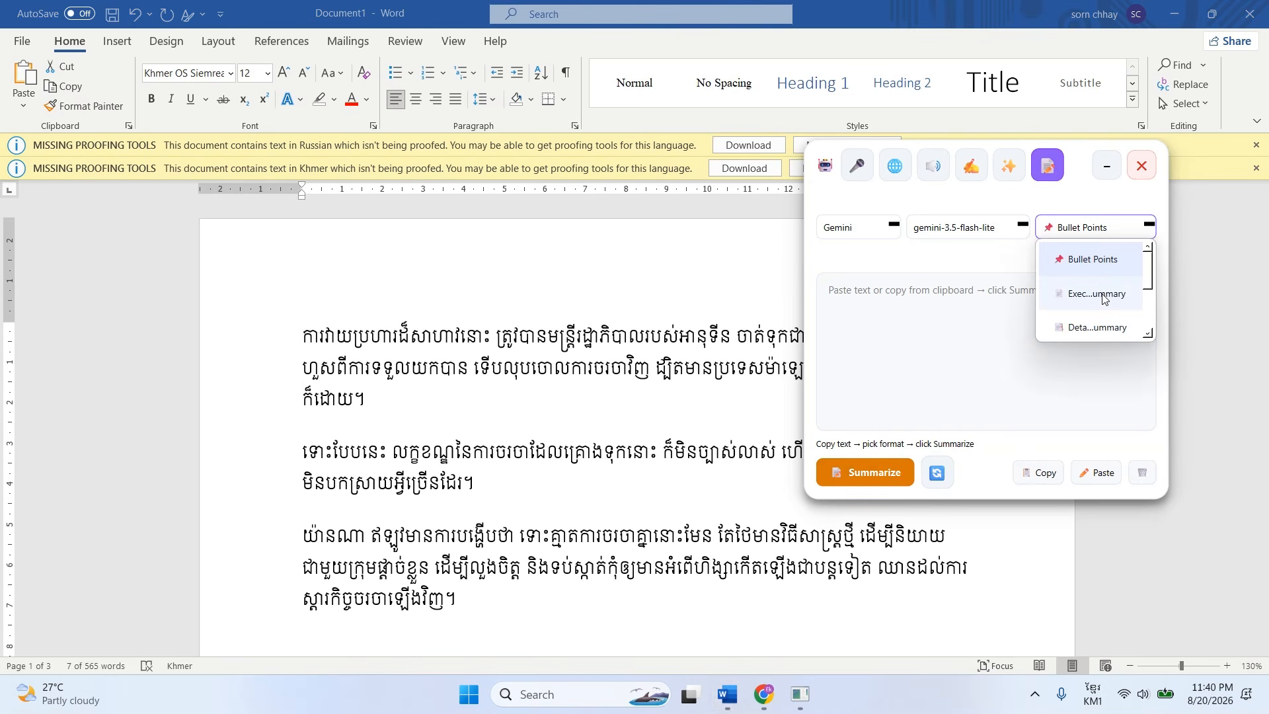
pyautogui.click(1002, 228)
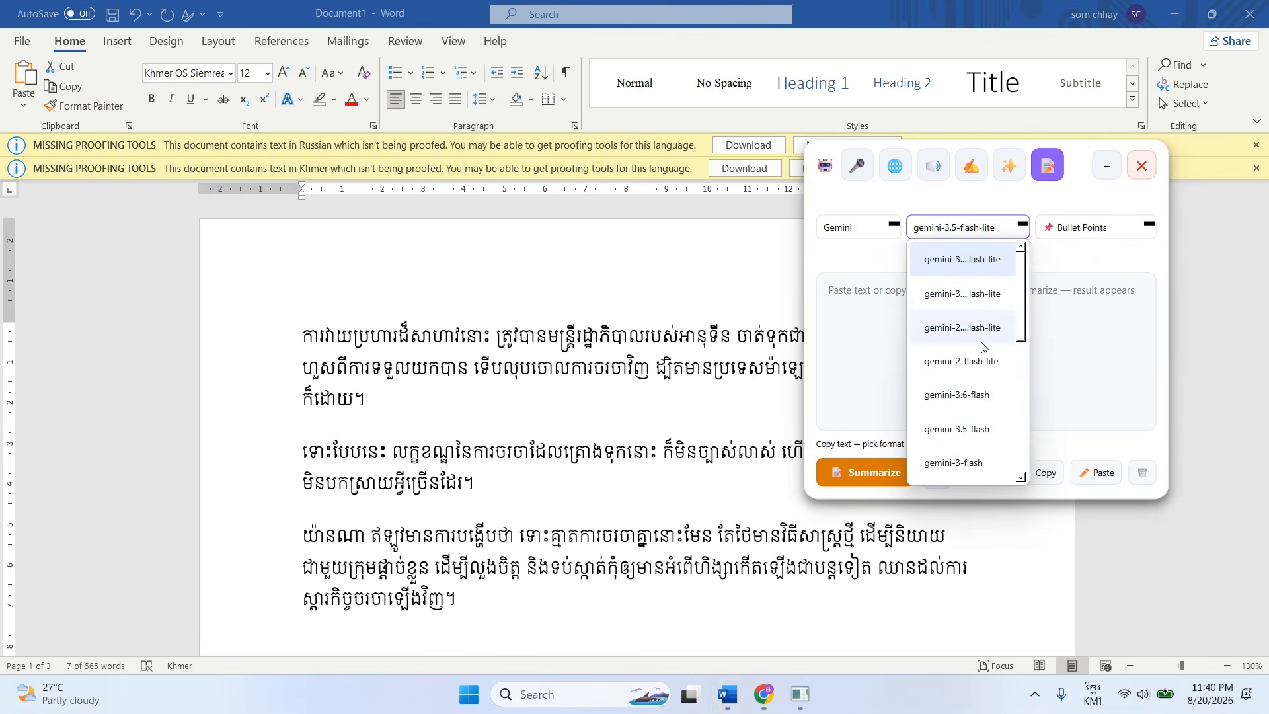
pyautogui.click(964, 260)
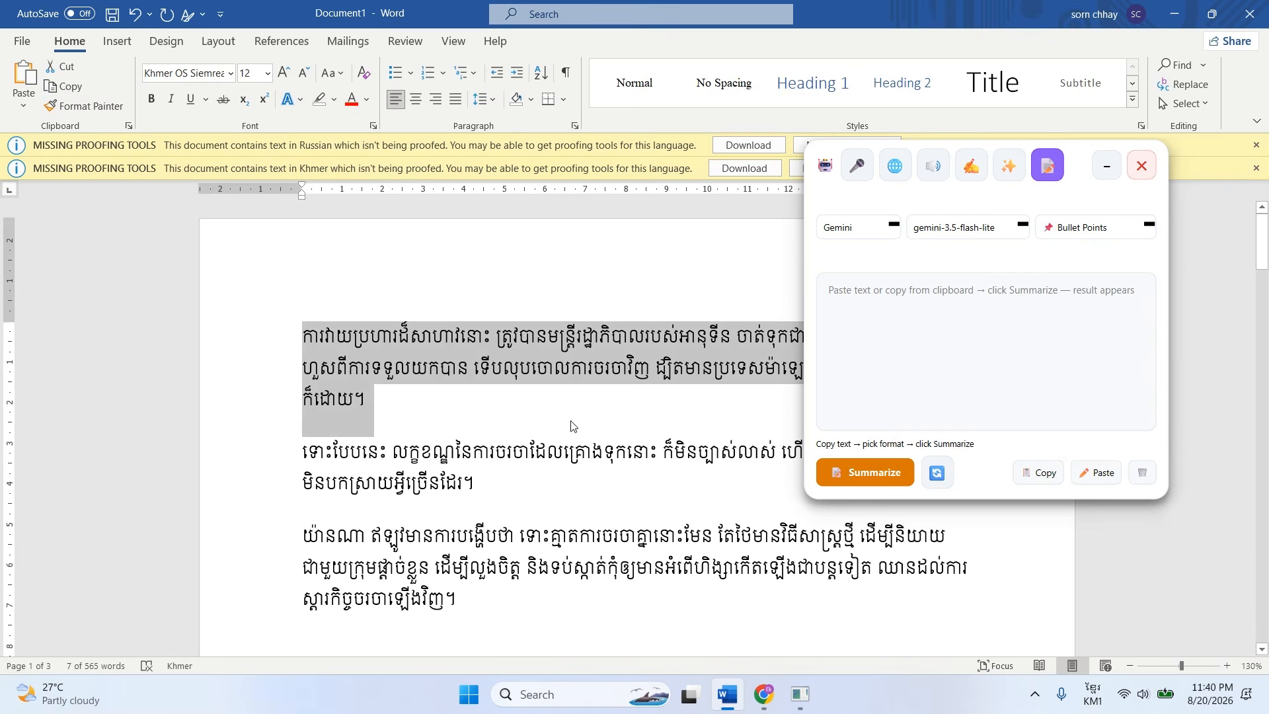
# Select the three Khmer paragraphs, summarize them as Bullet Points and read through the summary.
pyautogui.click(367, 400)
pyautogui.moveTo(457, 598); pyautogui.dragTo(274, 350)
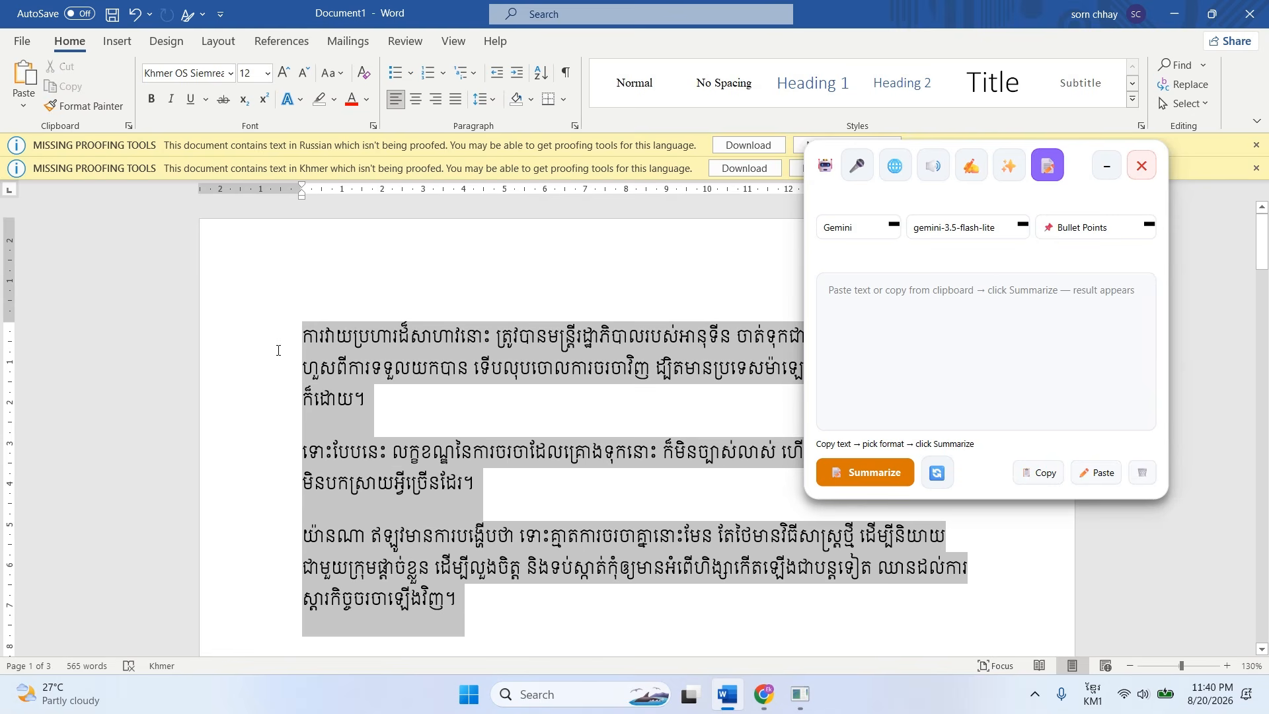
pyautogui.click(886, 473)
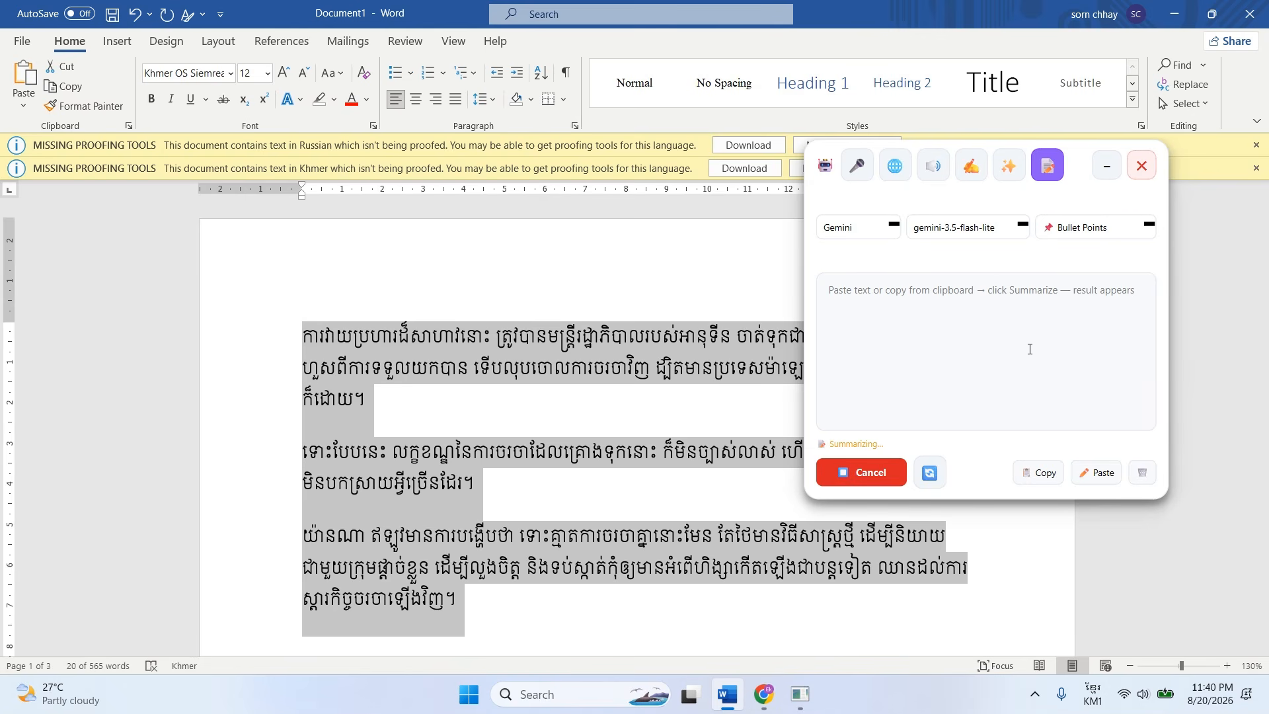
pyautogui.scroll(-2, 952, 397)
pyautogui.scroll(2, 947, 409)
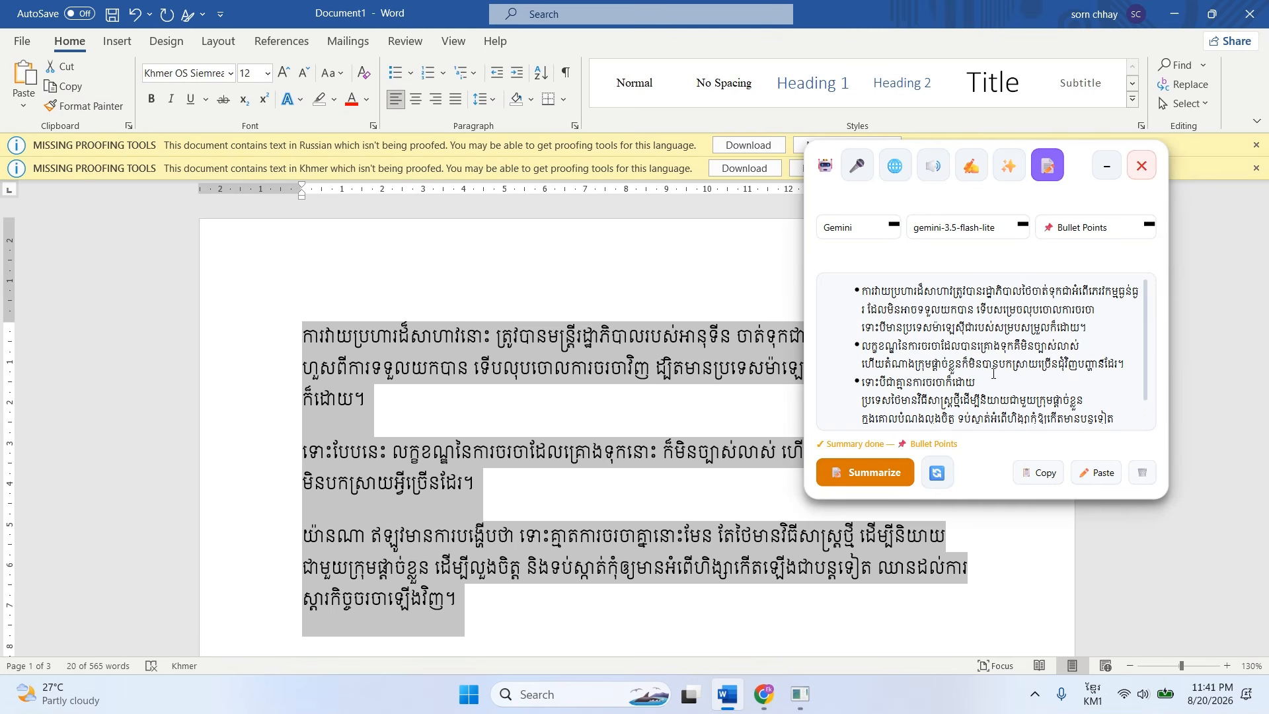
pyautogui.scroll(-1, 992, 373)
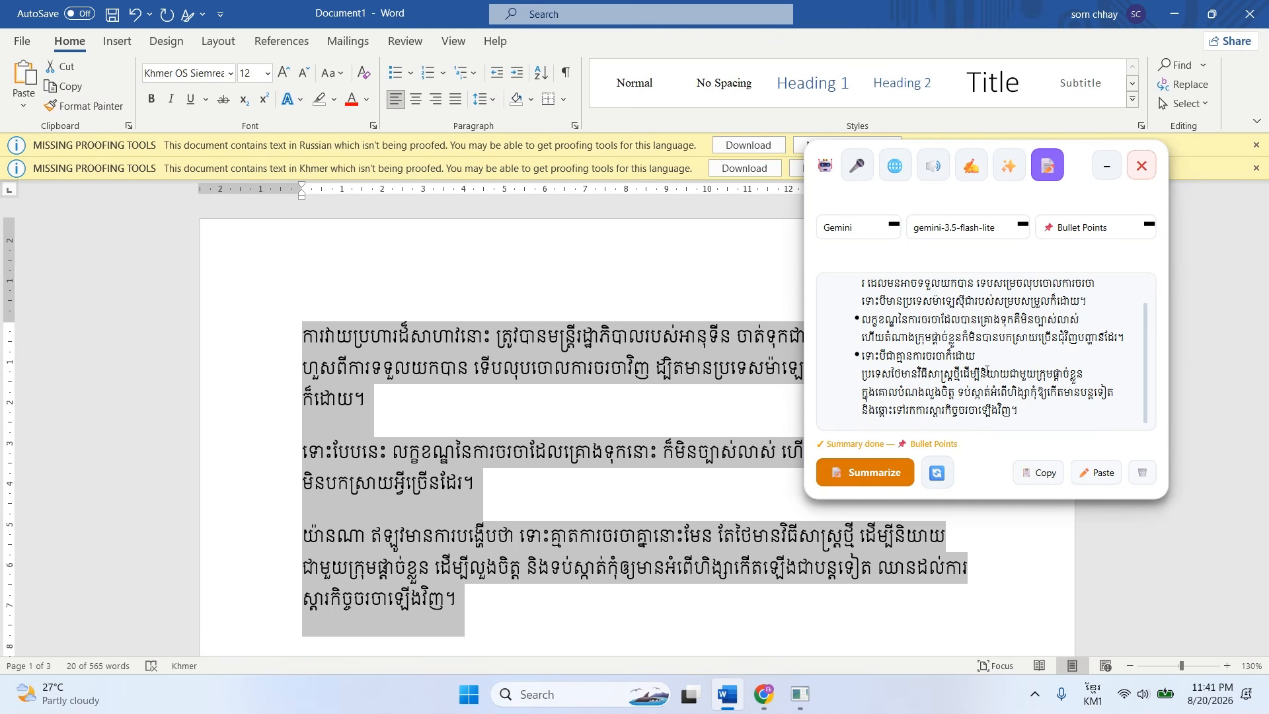
# Revisit the expanded dictation, translation, read-aloud and grammar correction tools, dismissing the Russian missing proofing tools notice.
pyautogui.click(1105, 168)
pyautogui.click(857, 166)
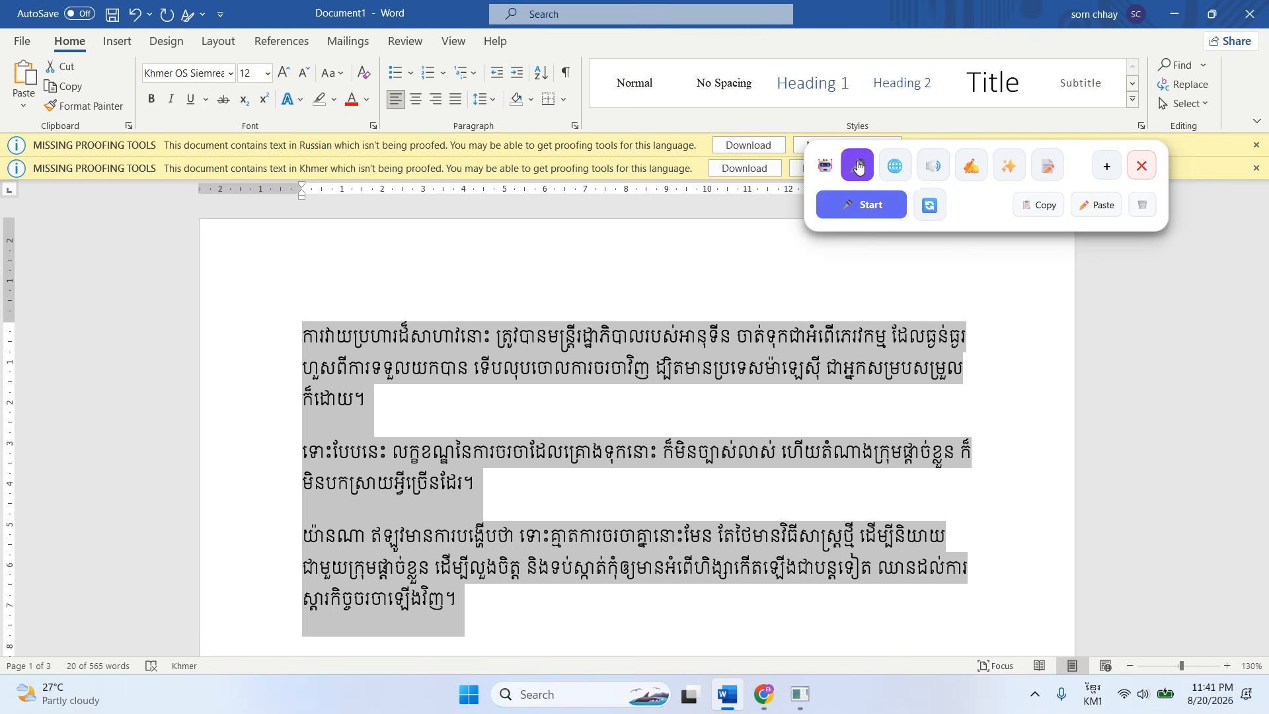
pyautogui.click(1105, 166)
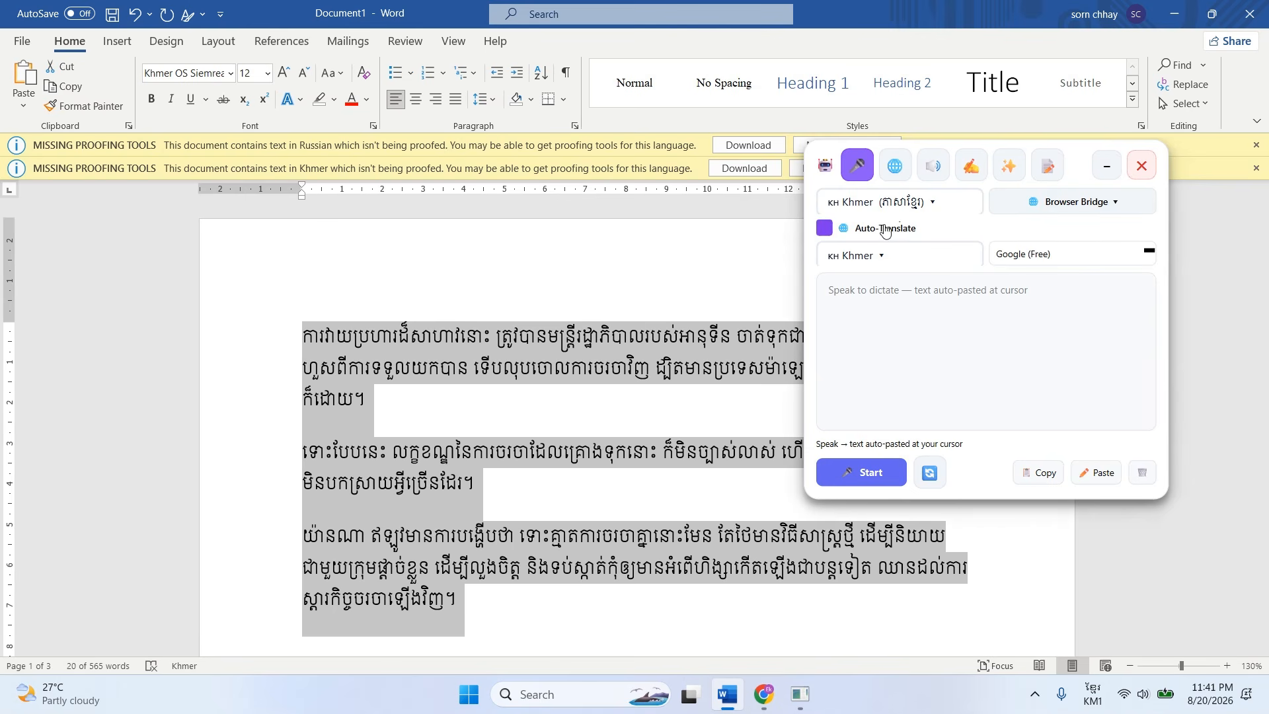
pyautogui.click(896, 173)
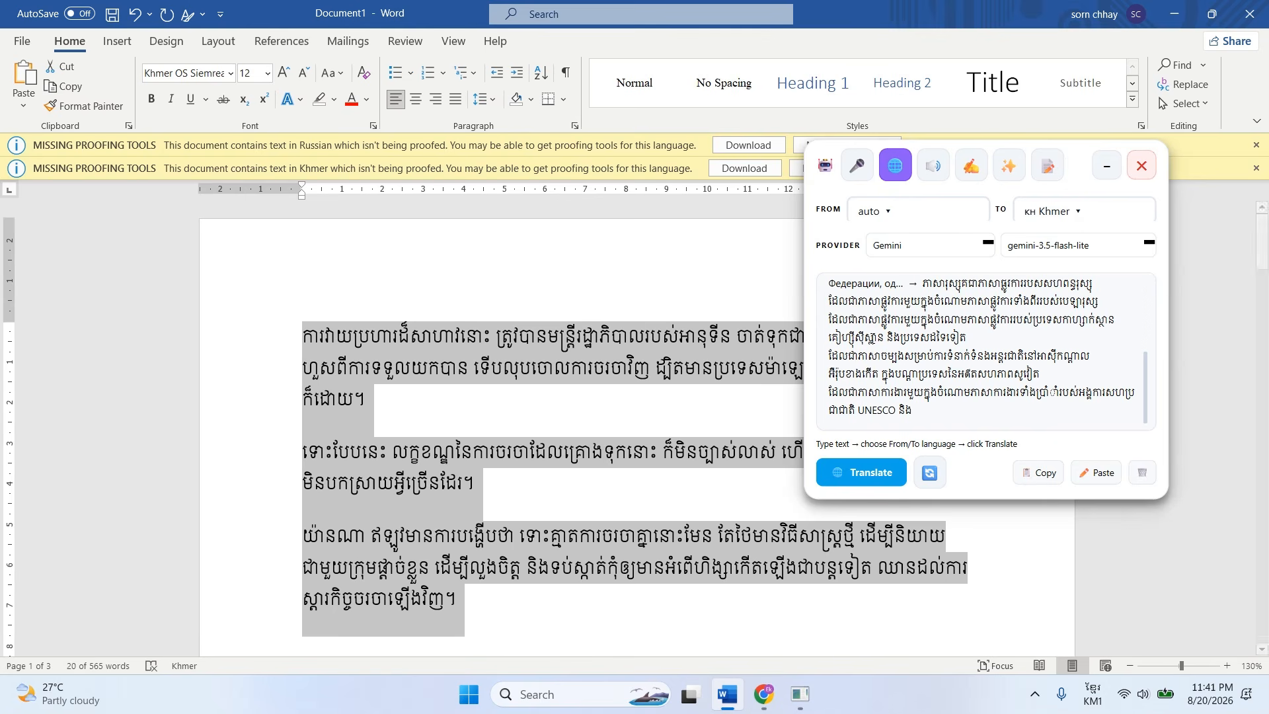
pyautogui.click(932, 173)
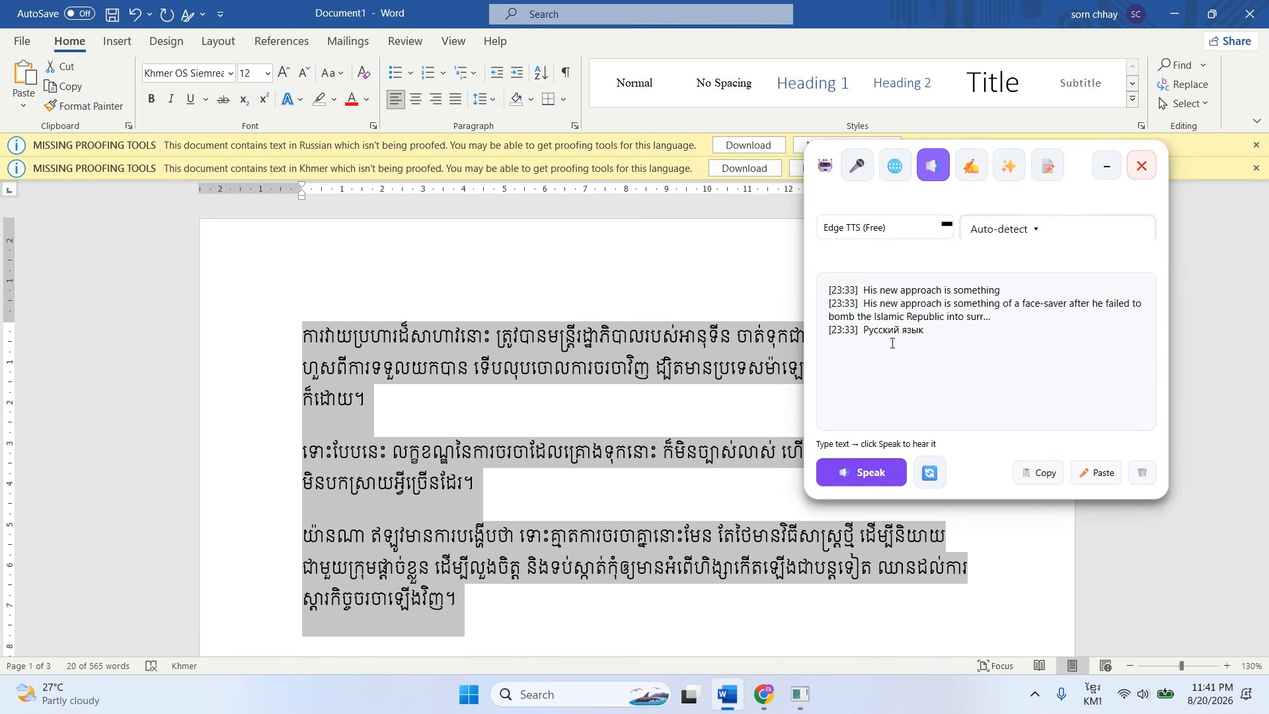
pyautogui.click(1256, 145)
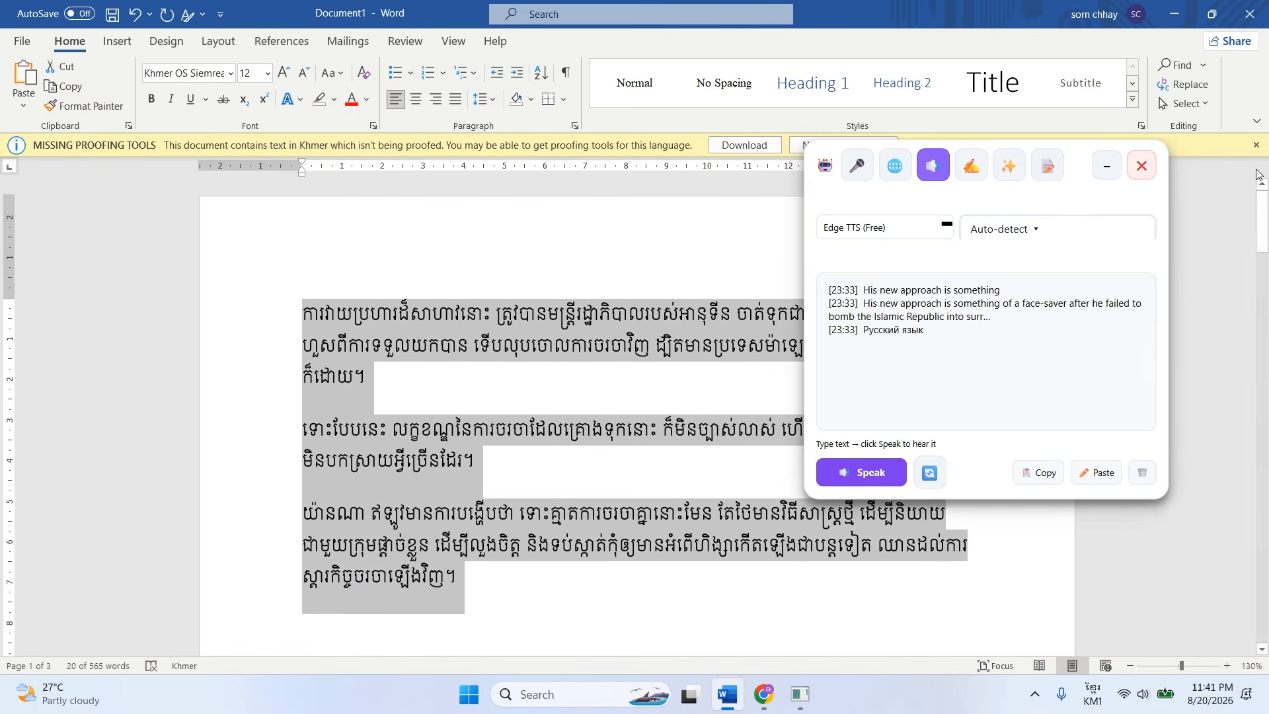
pyautogui.click(972, 171)
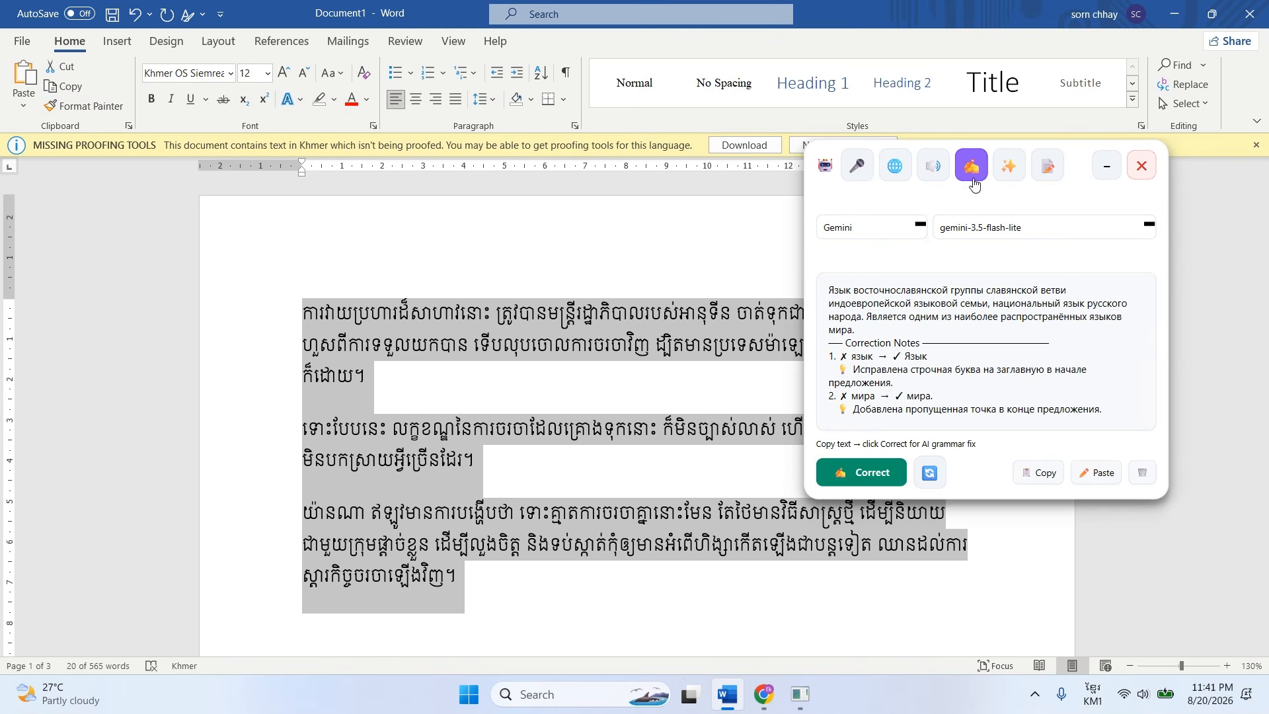